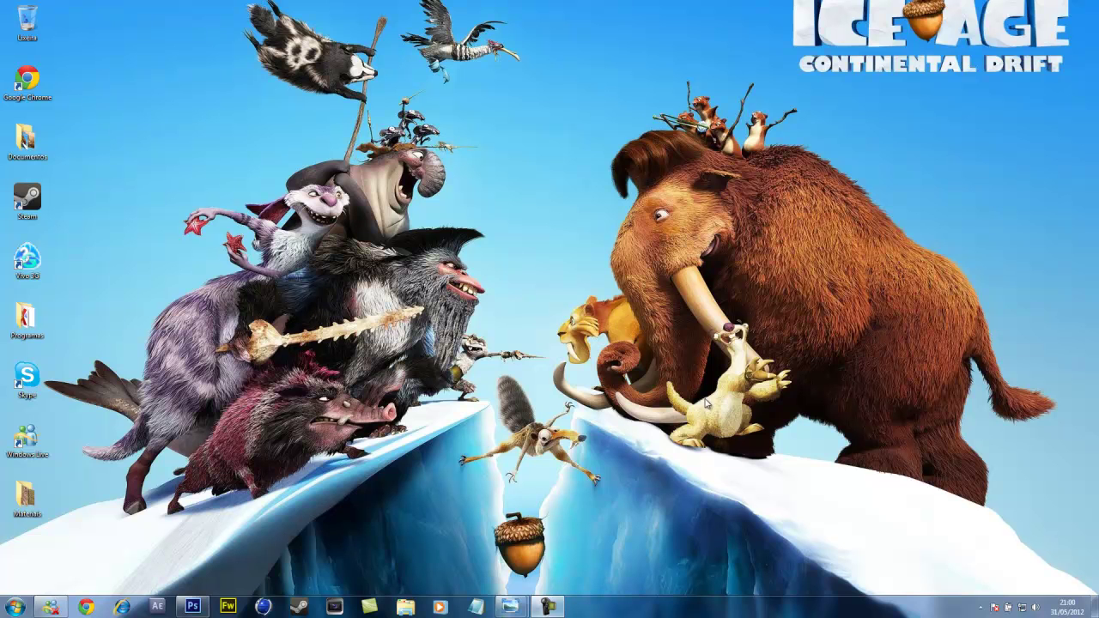
Step: Compare the original portrait with the finished zumbi picture in the photo viewer, and close both images
mouse_move(512, 606)
click(472, 569)
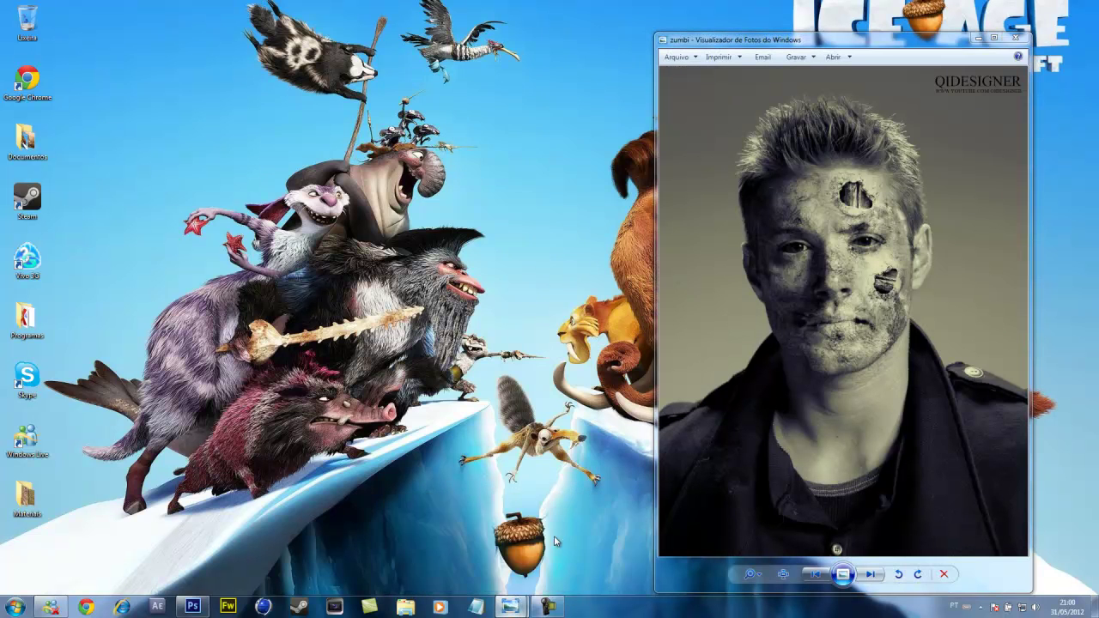
click(563, 551)
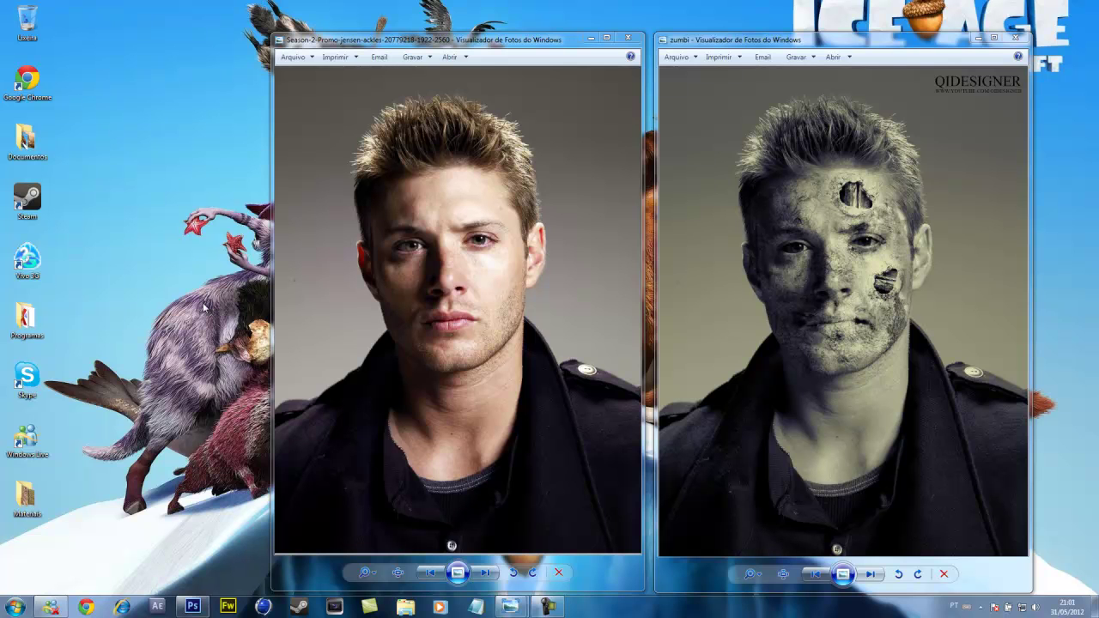
click(455, 266)
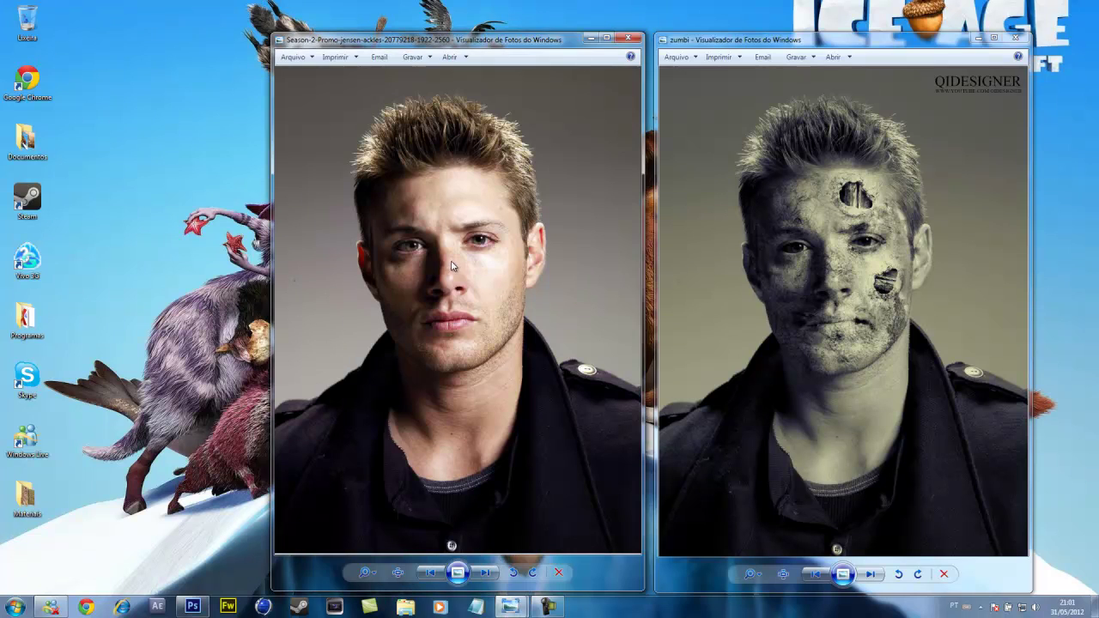
click(818, 253)
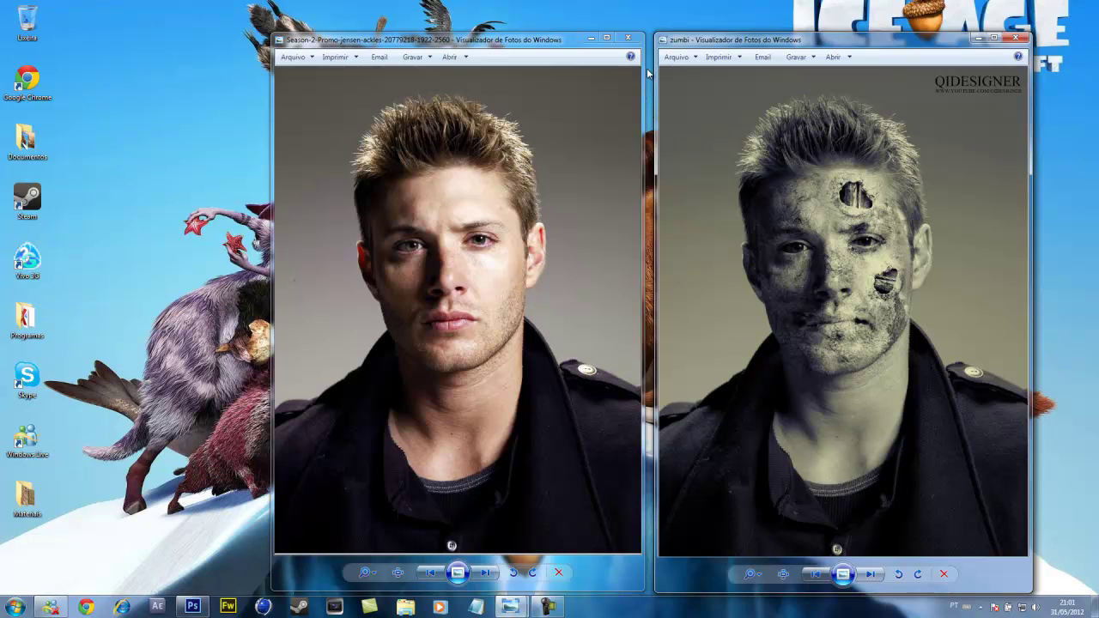
click(627, 39)
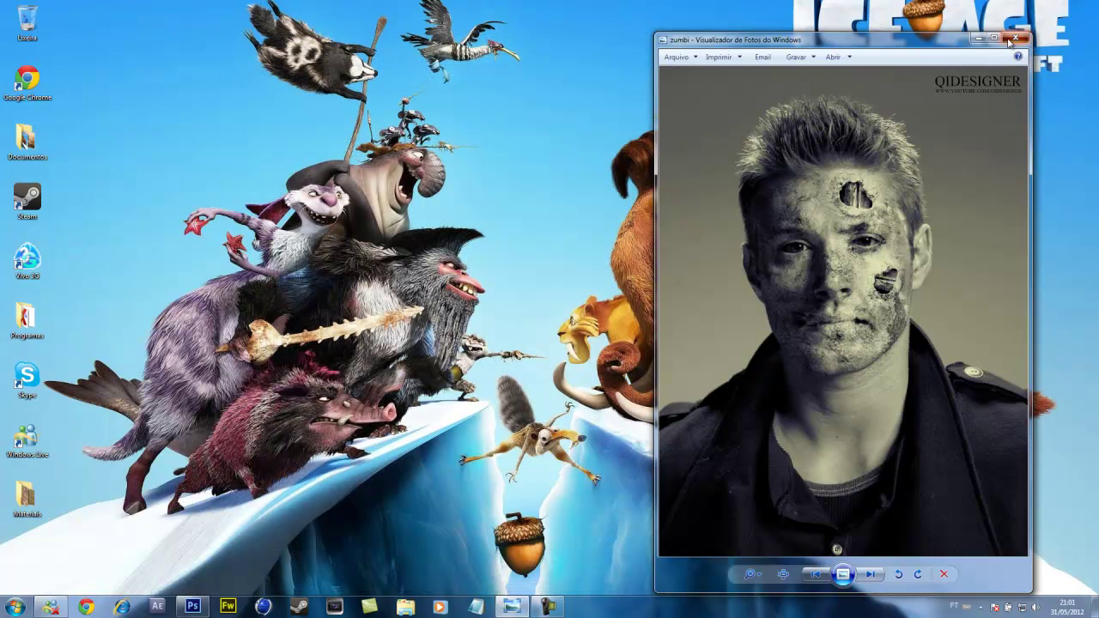
click(1016, 39)
Step: Switch to Photoshop and duplicate the portrait's background layer
click(196, 604)
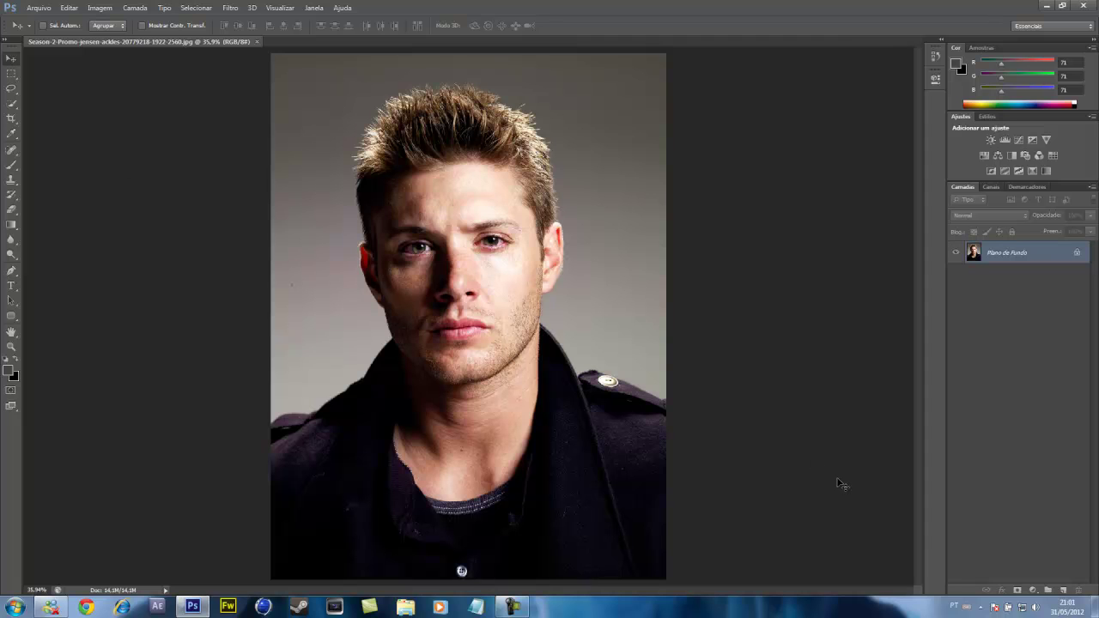
key(ctrl+j)
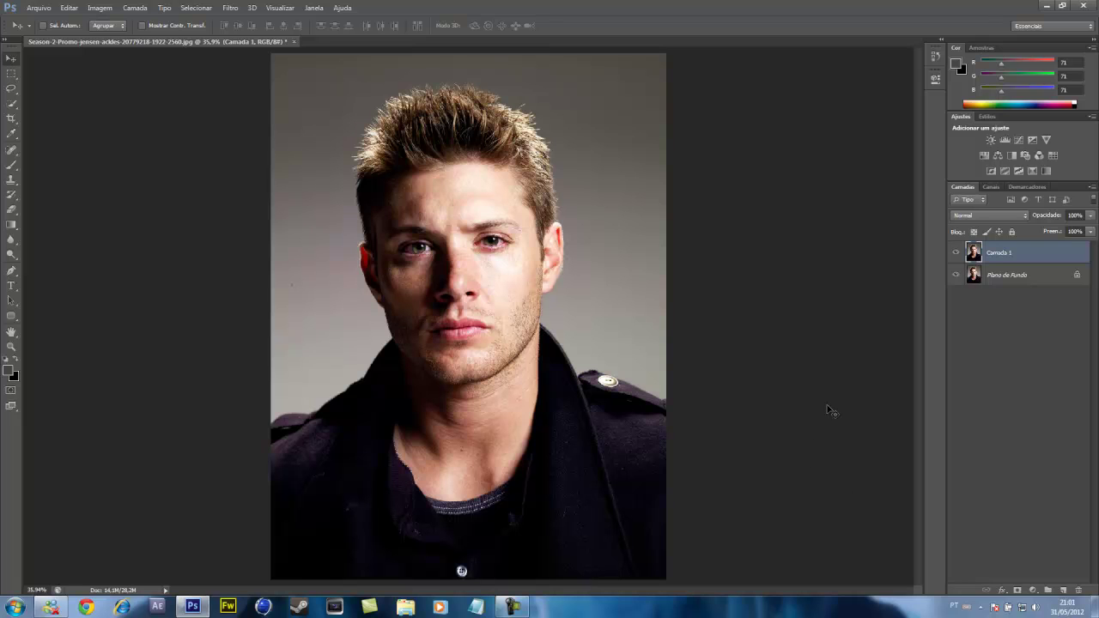
click(39, 8)
click(47, 32)
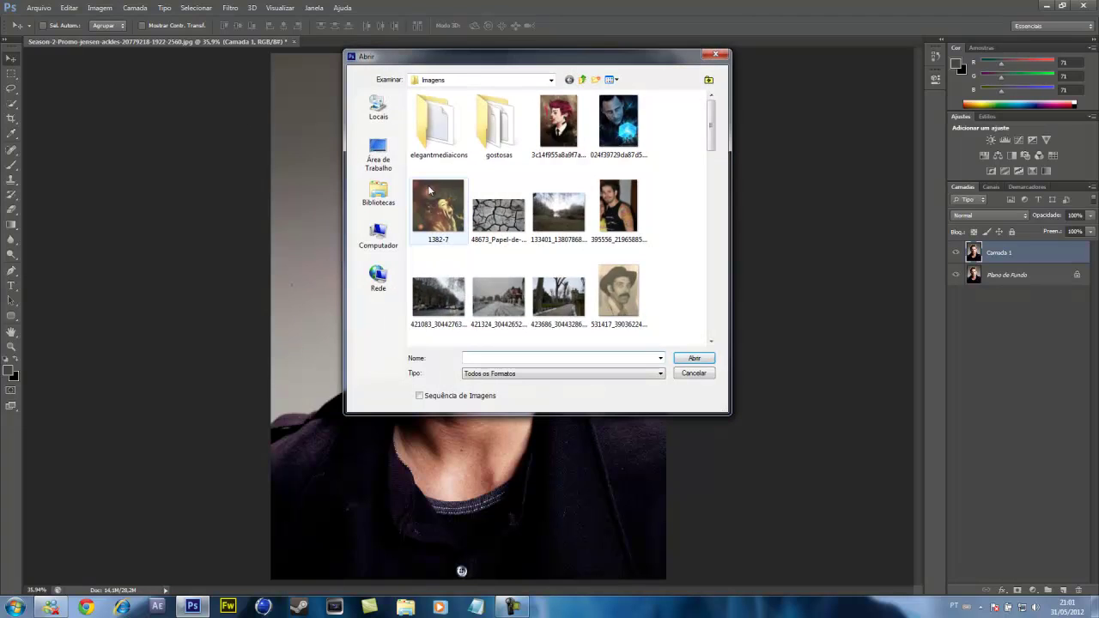
click(379, 156)
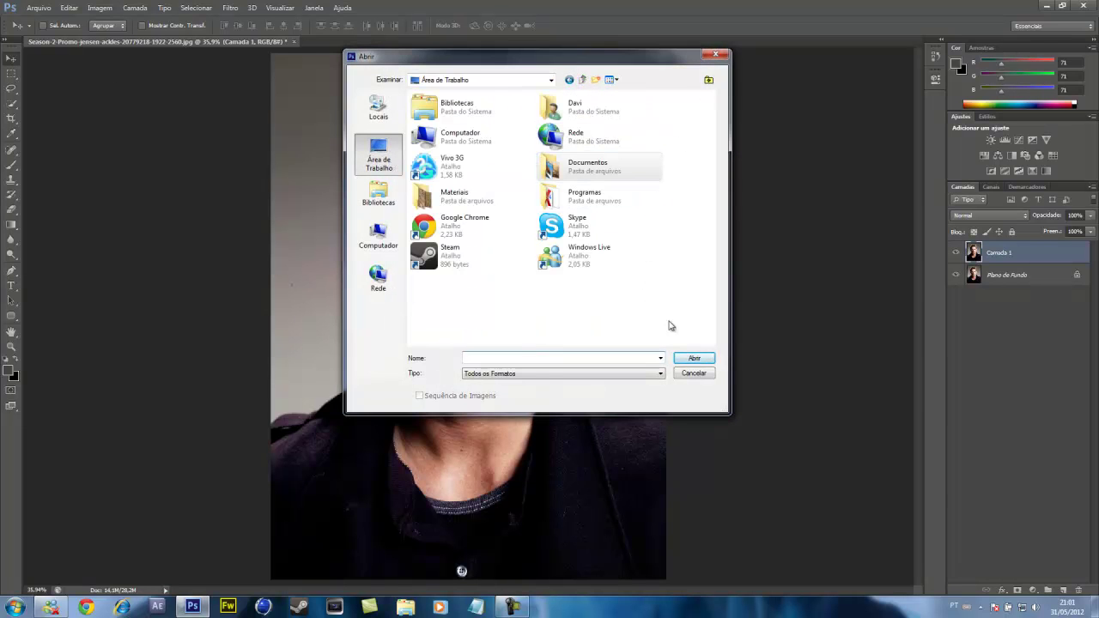
click(694, 372)
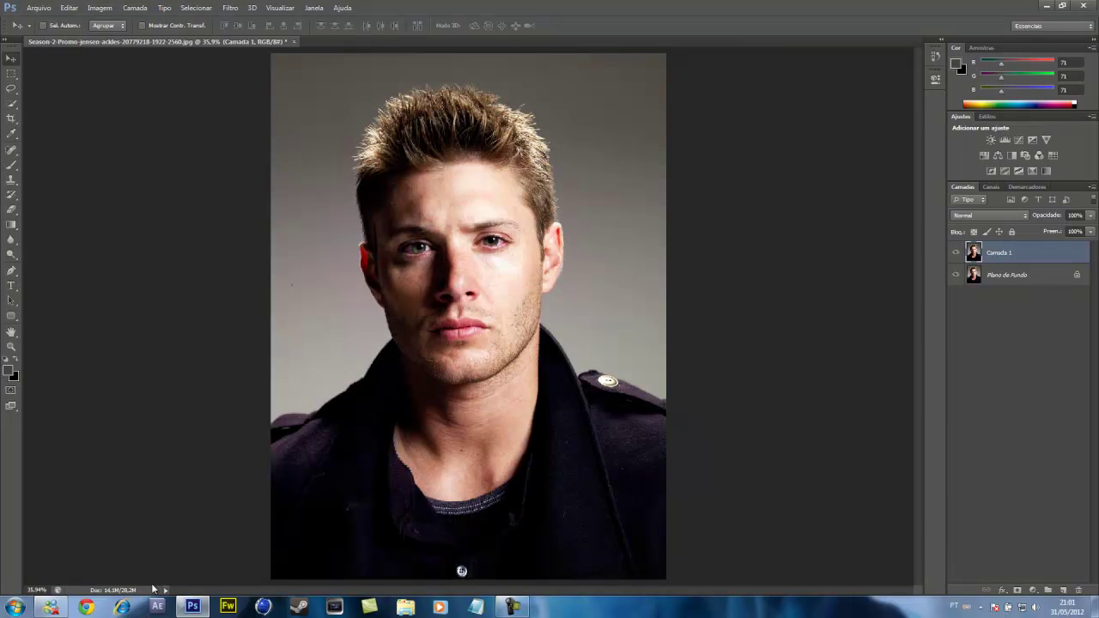
click(192, 606)
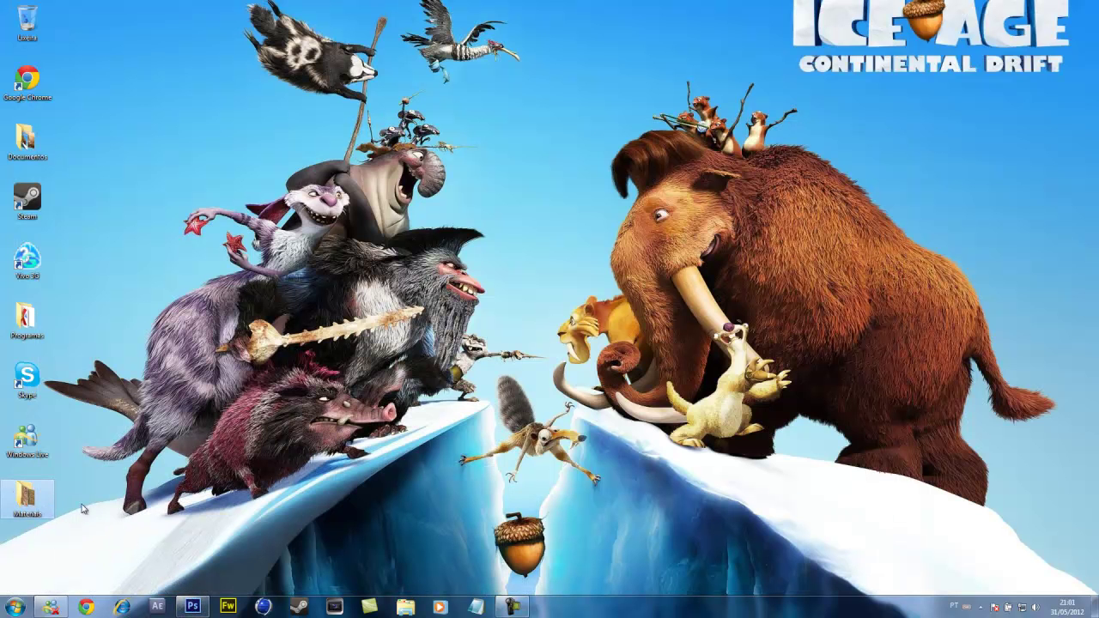
double_click(29, 505)
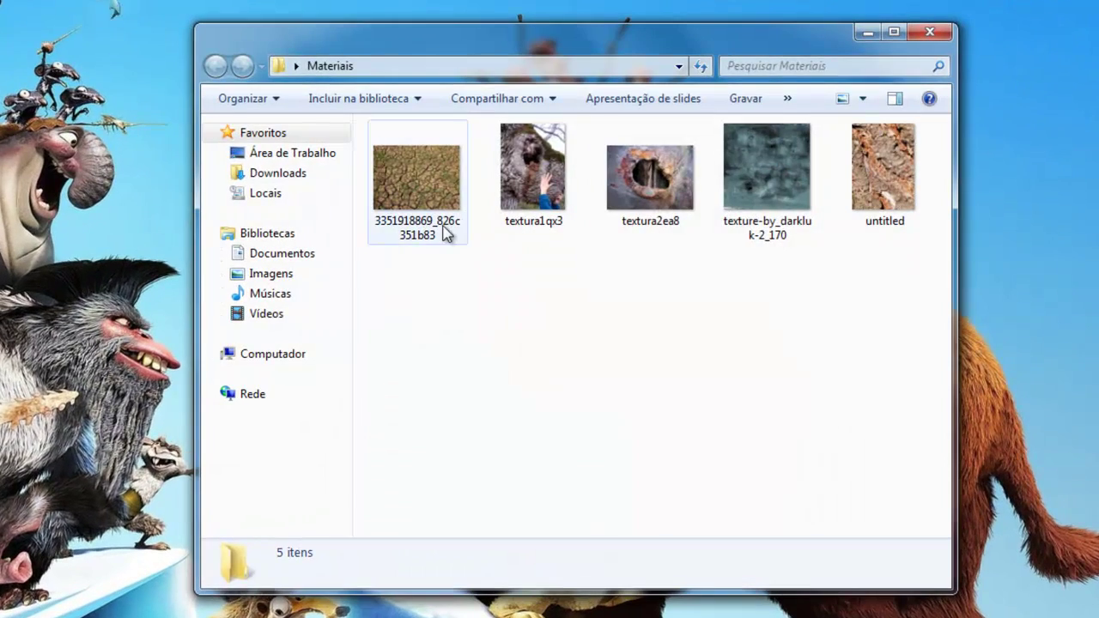
click(433, 221)
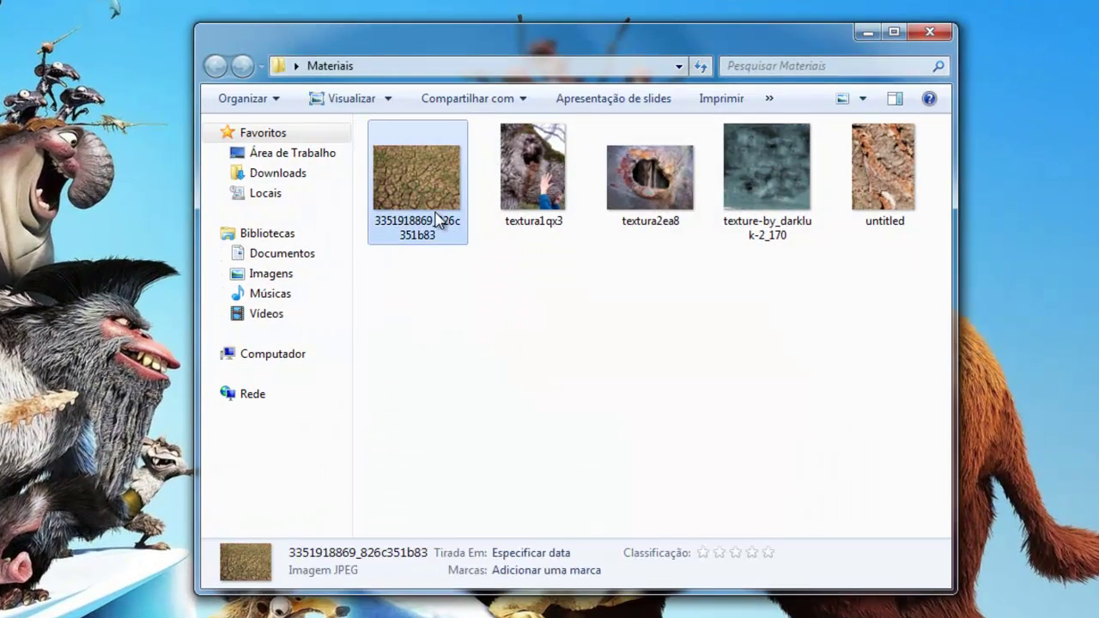
key(Return)
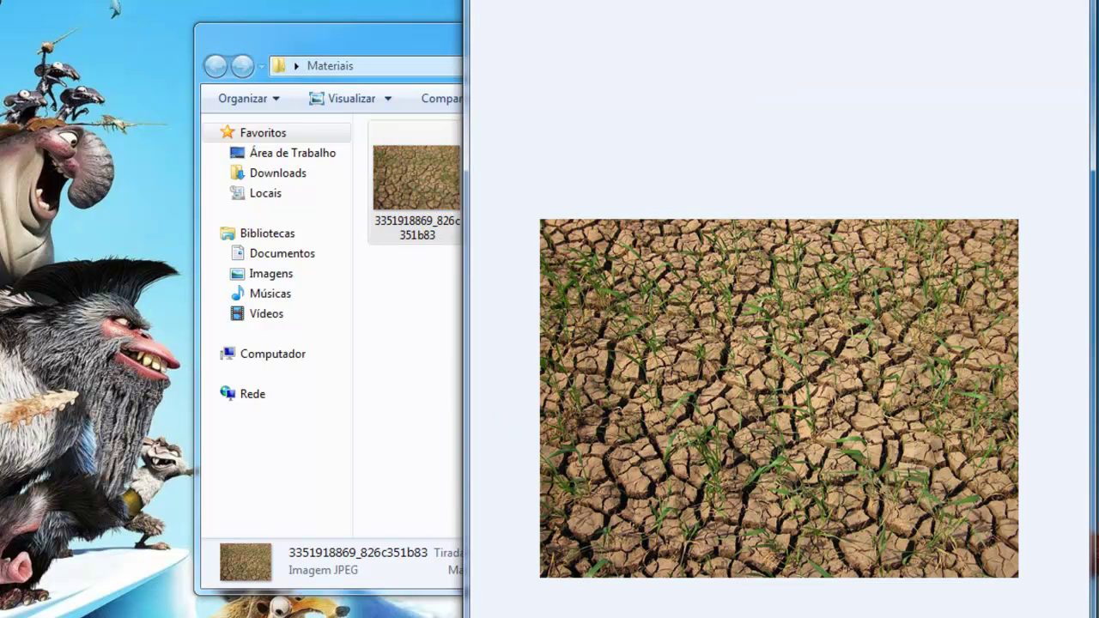
scroll(779, 387, down, 1)
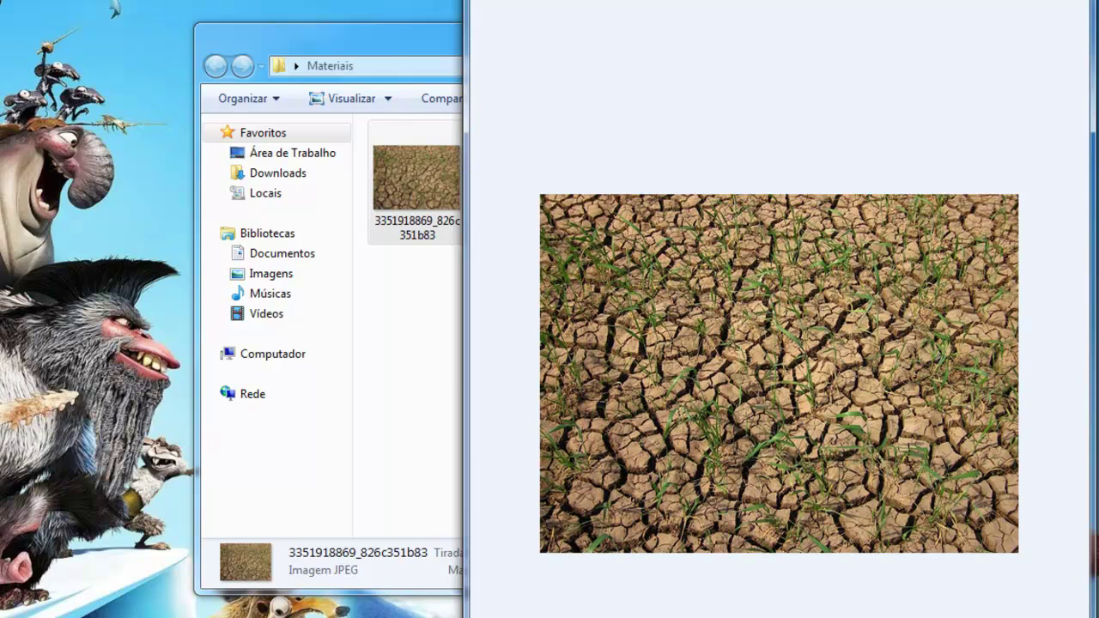
drag(603, 0, 583, 112)
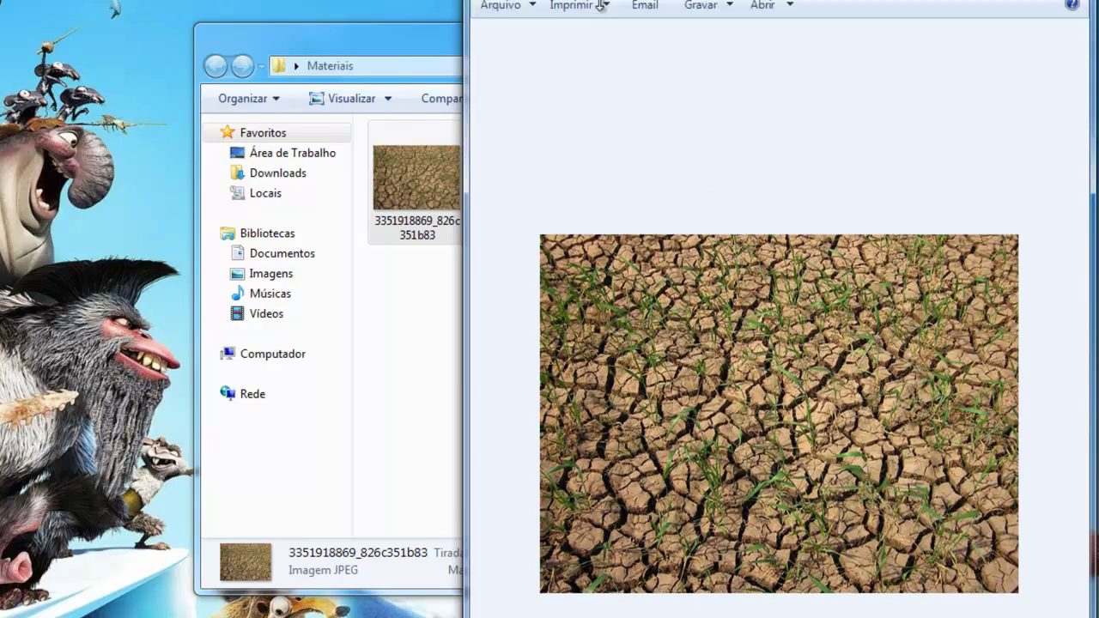
drag(717, 138, 286, 28)
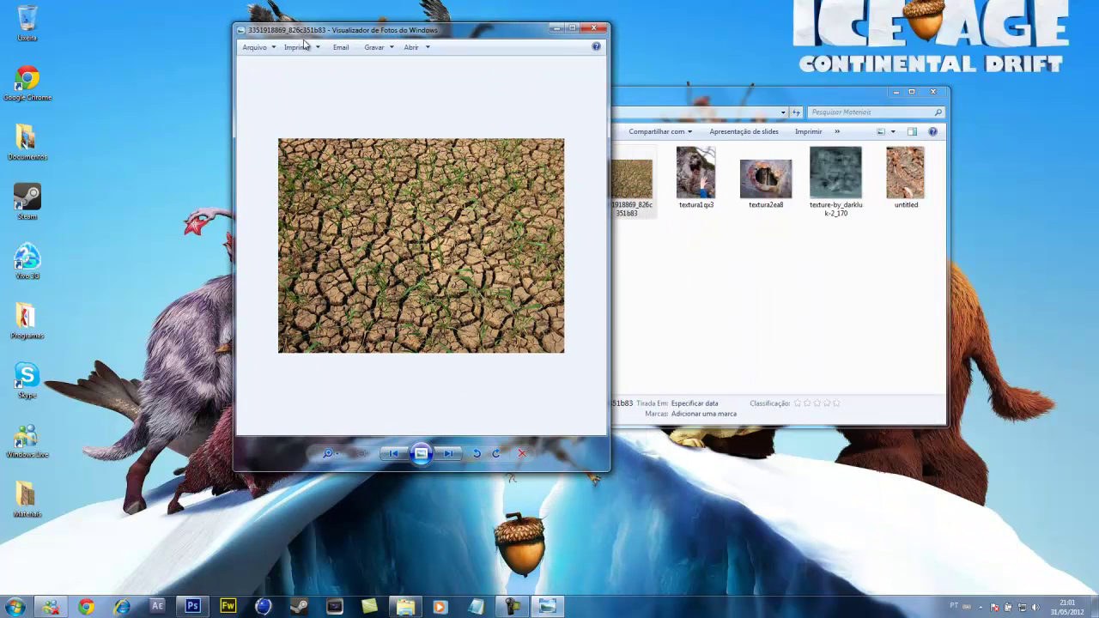
Step: View the following textures through texture-by_darkluk-2_170, and close the photo viewer and the Materiais folder
click(448, 453)
click(449, 454)
click(449, 454)
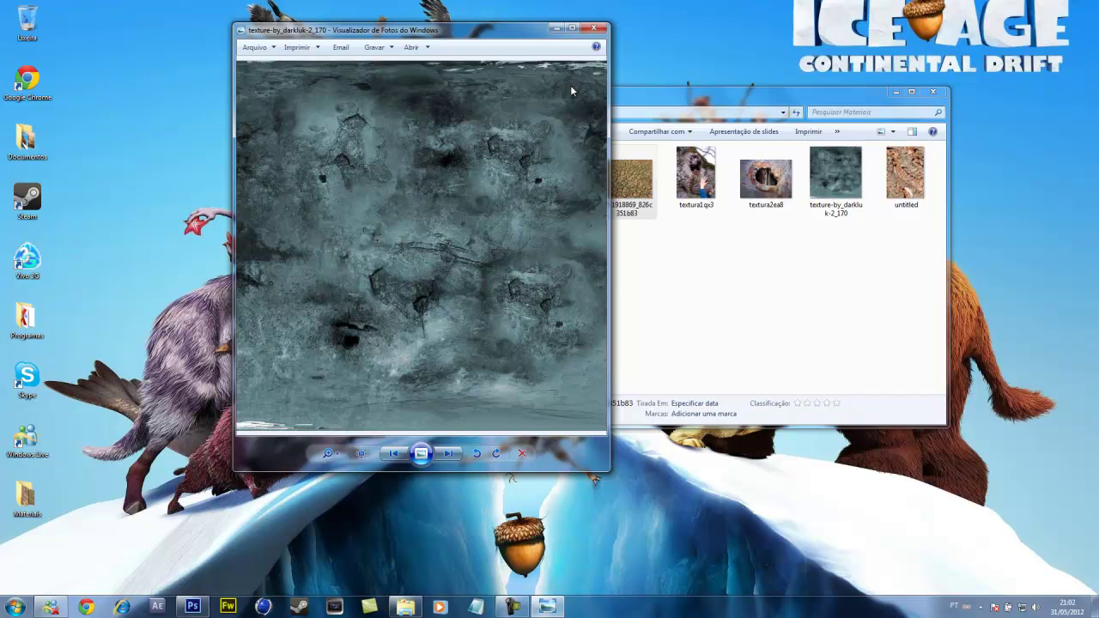
click(594, 29)
click(884, 204)
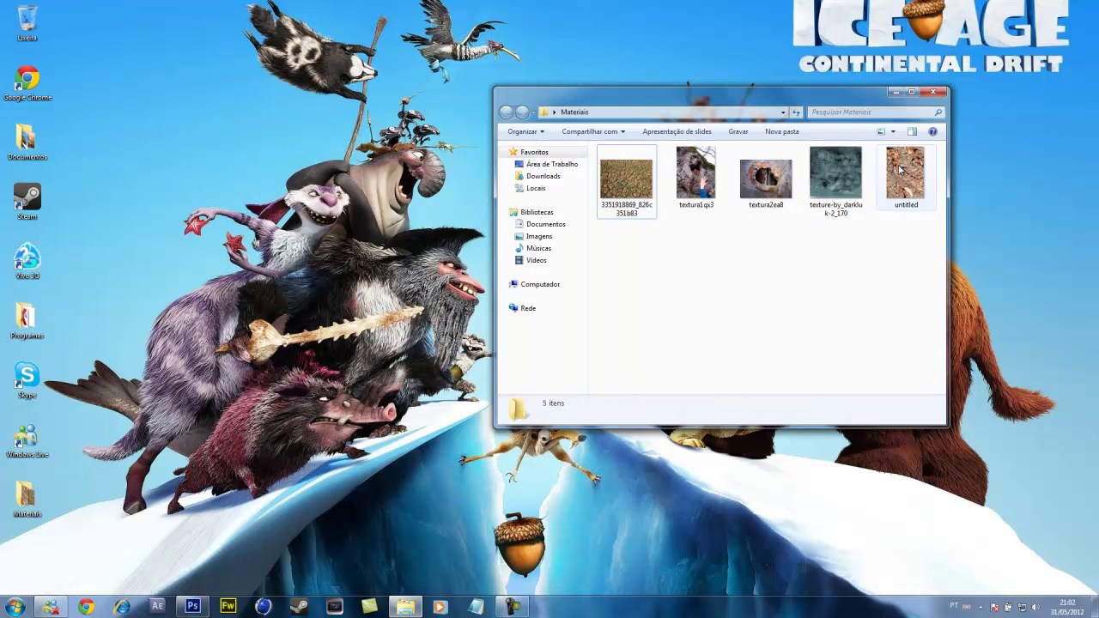
click(932, 91)
right_click(658, 160)
click(689, 196)
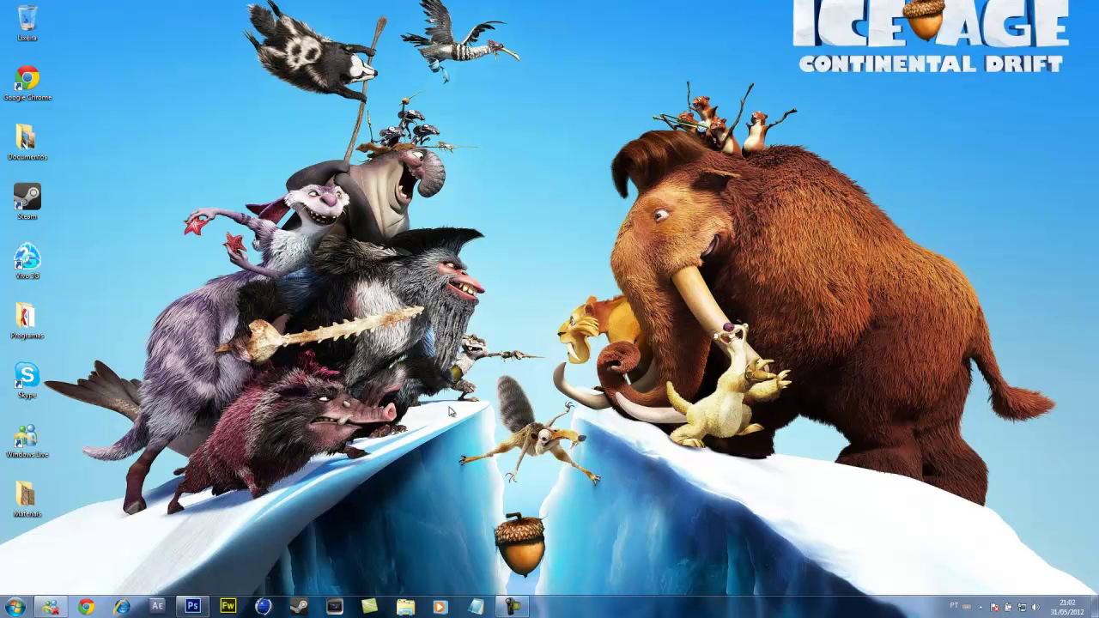
Step: Switch back to Photoshop and open texture-by_darkluk-2_170 from the Materiais folder on the desktop
click(190, 610)
click(39, 8)
click(34, 21)
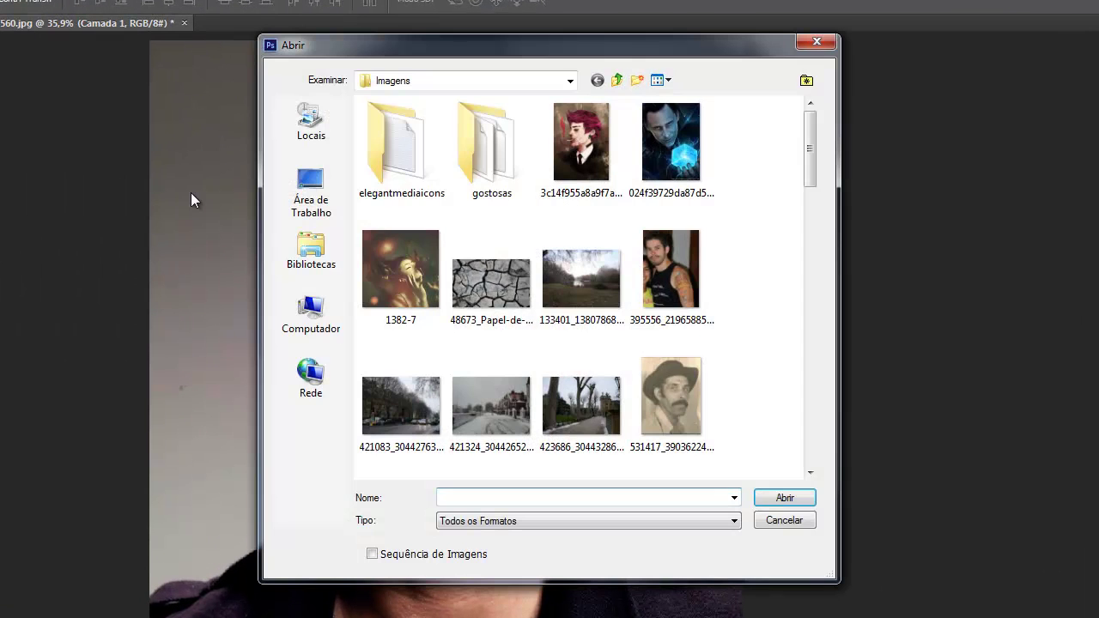
click(318, 204)
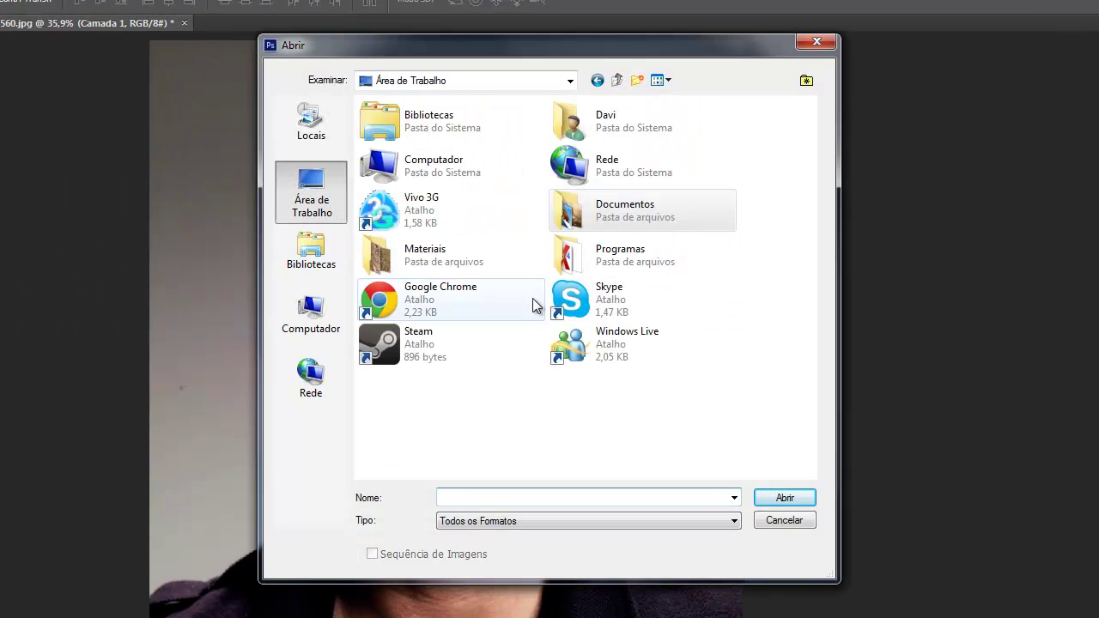
double_click(458, 262)
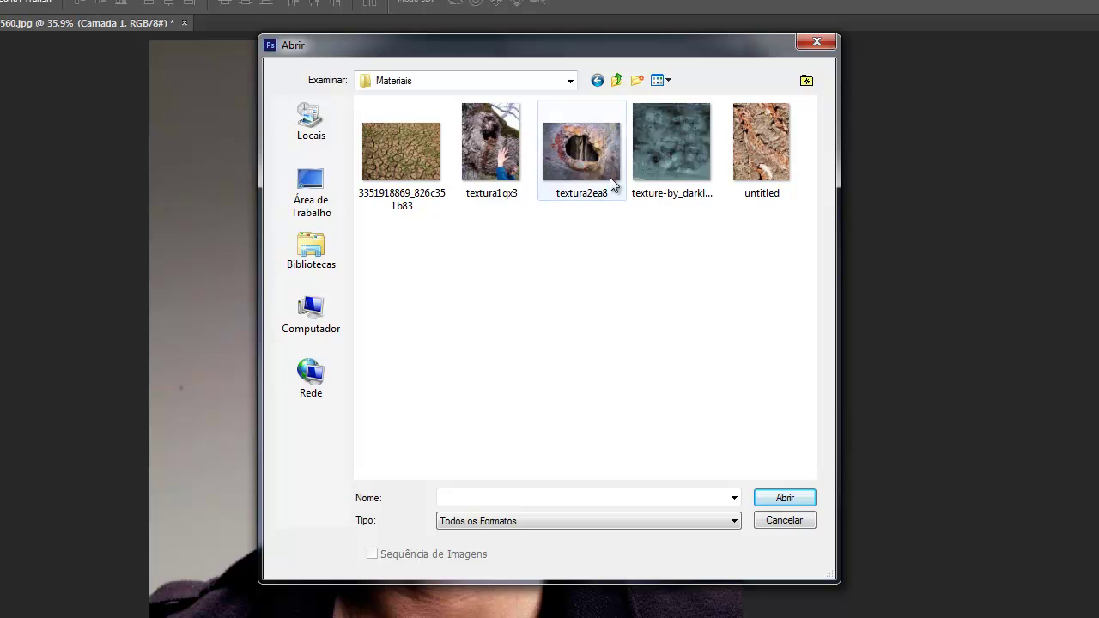
click(679, 171)
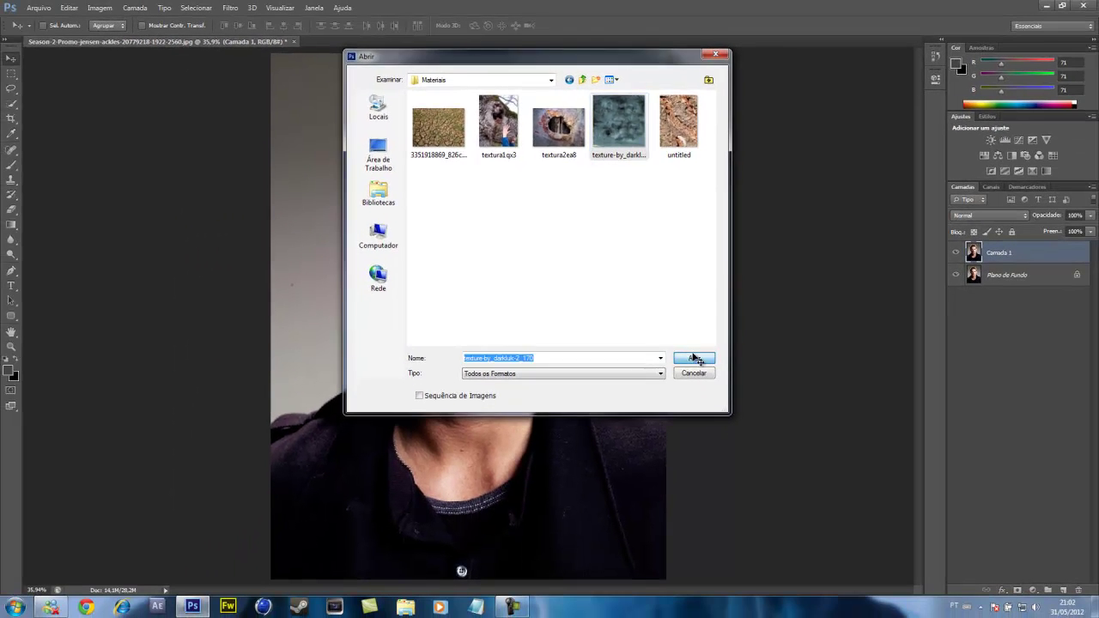
click(784, 497)
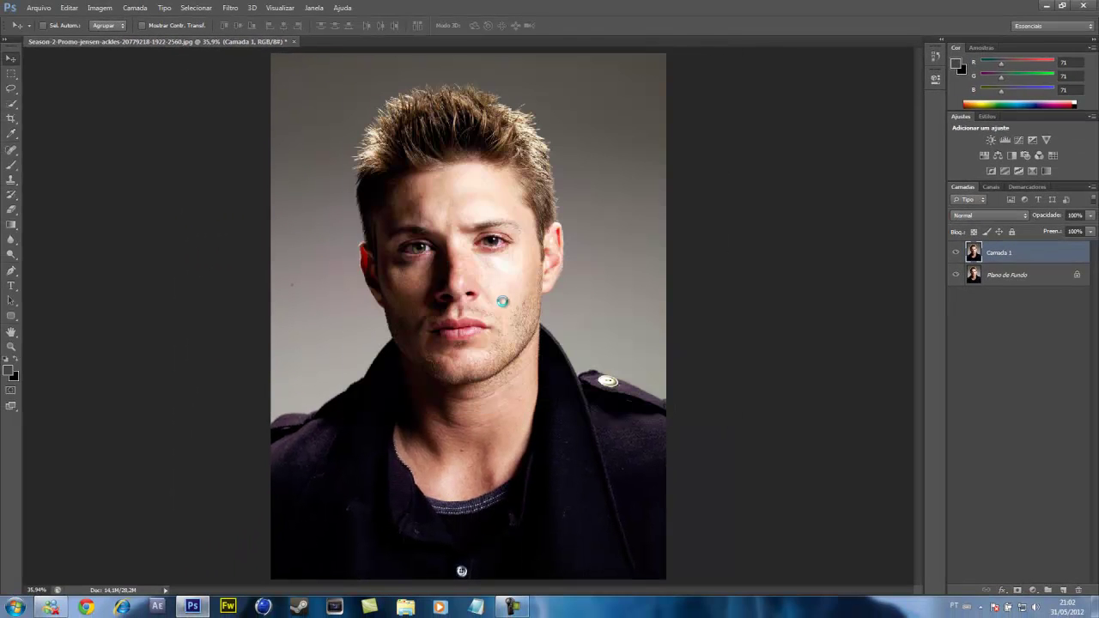
click(595, 291)
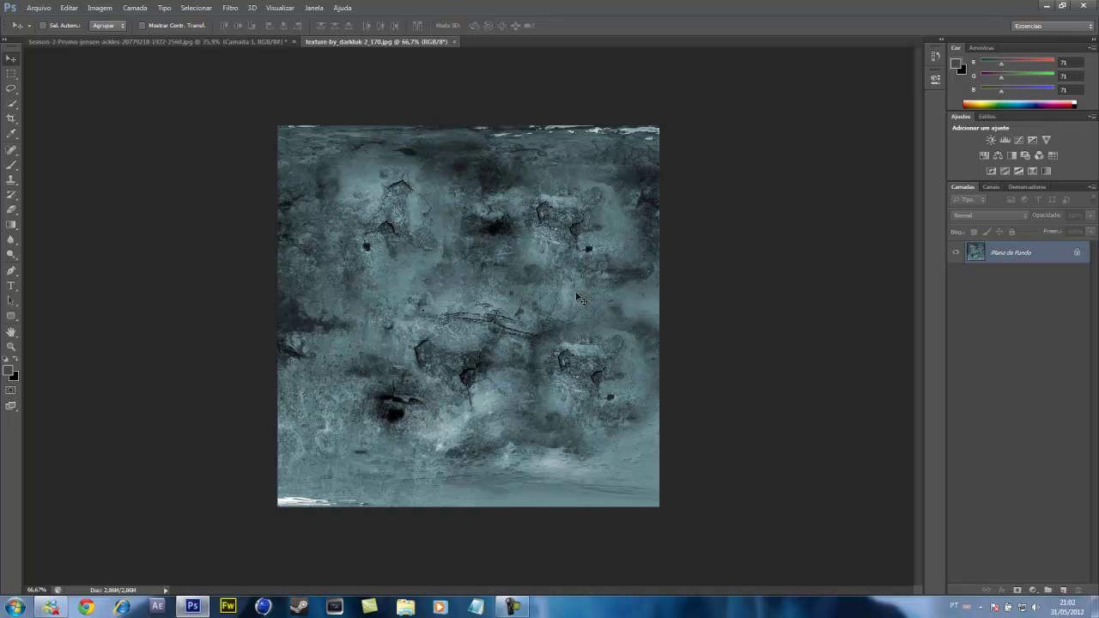
Step: Copy the entire texture into the portrait document as a new layer, closing the texture file
key(ctrl+a)
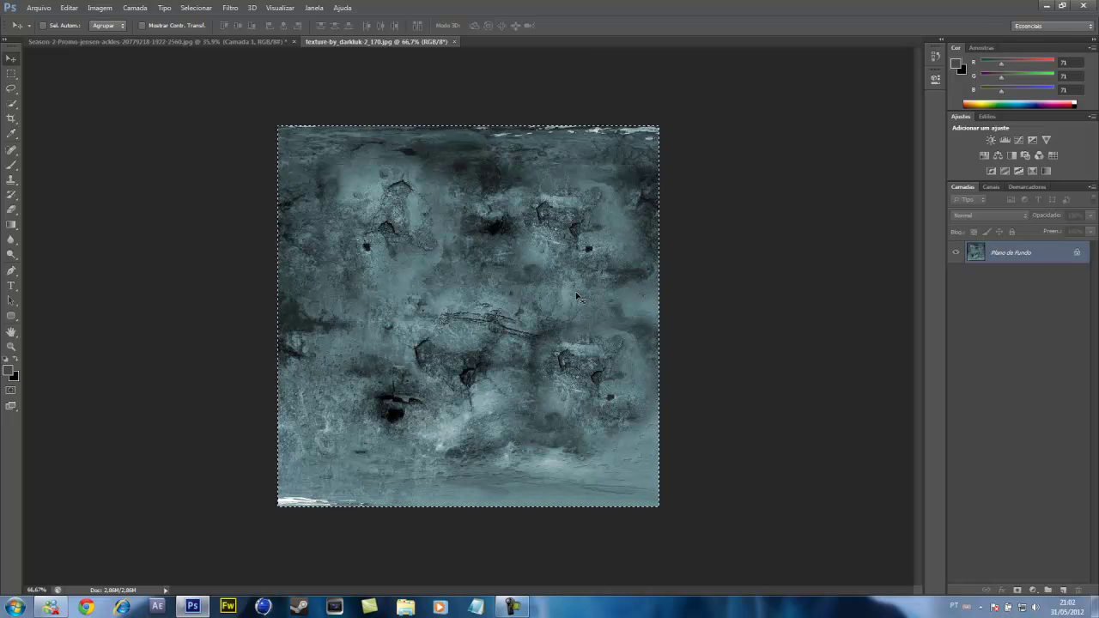
key(ctrl+w)
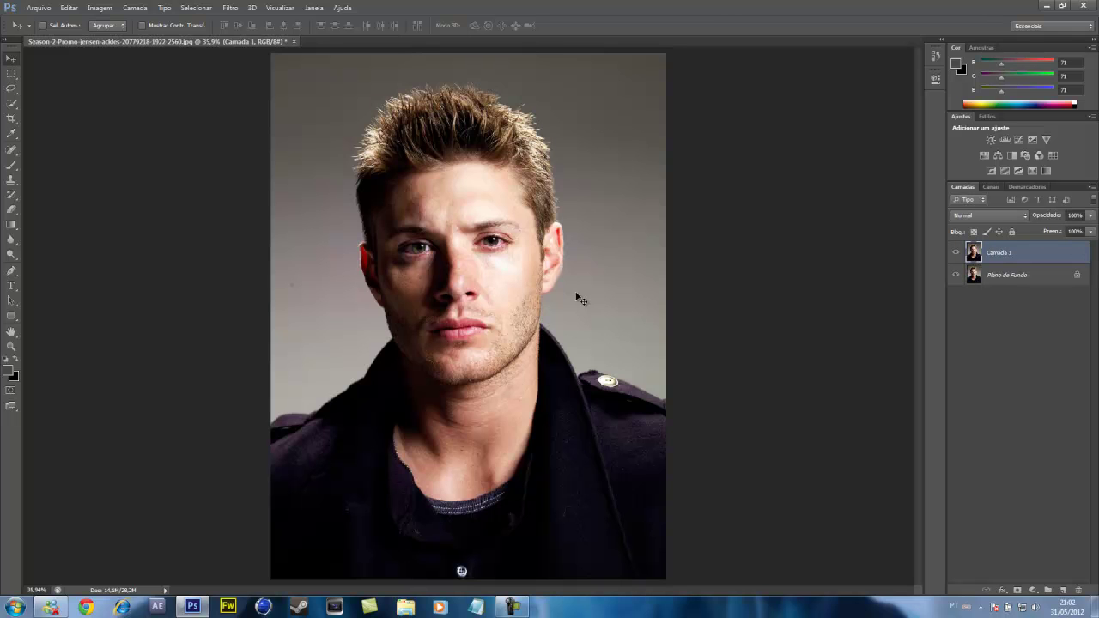
key(ctrl+v)
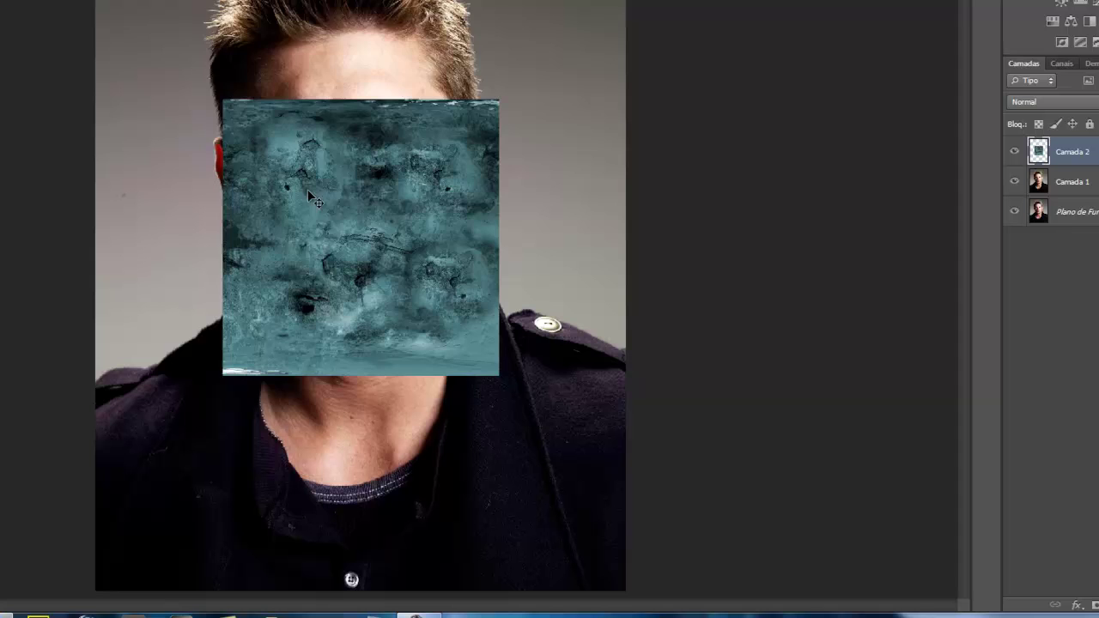
Step: Position the pasted texture over the face and stretch it vertically to cover from the hairline to the chin
drag(308, 191, 329, 151)
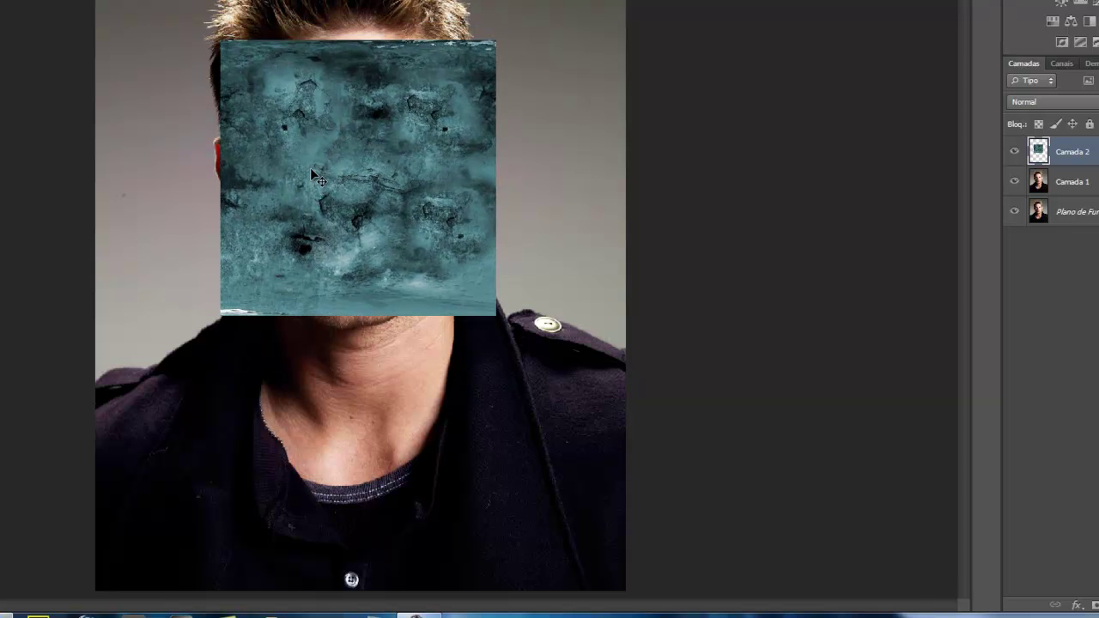
key(ctrl+t)
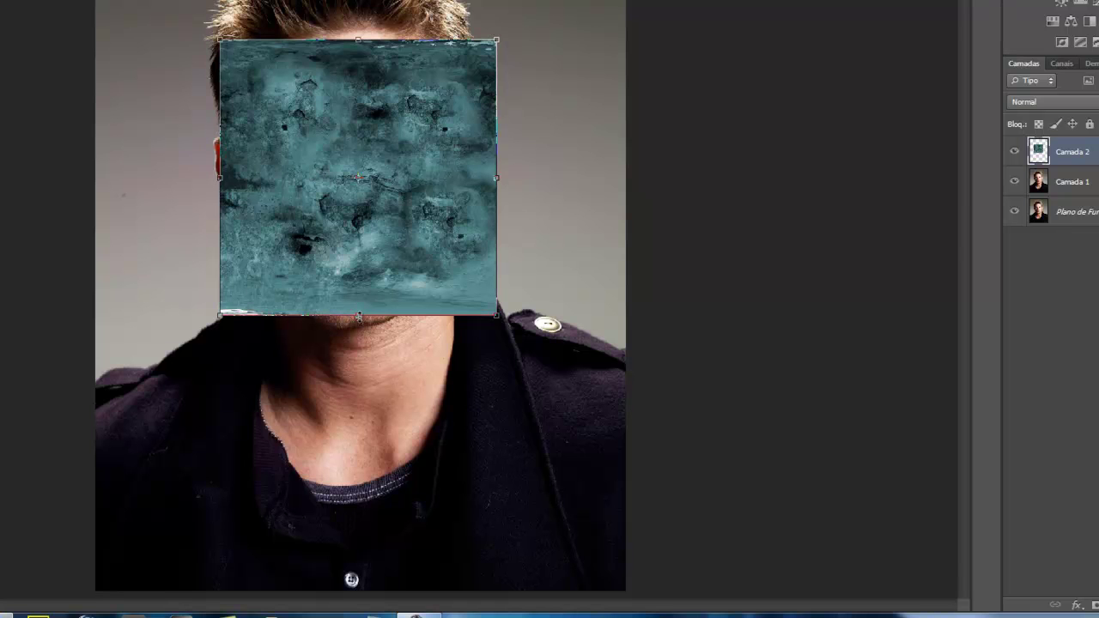
drag(359, 316, 360, 344)
drag(359, 298, 349, 272)
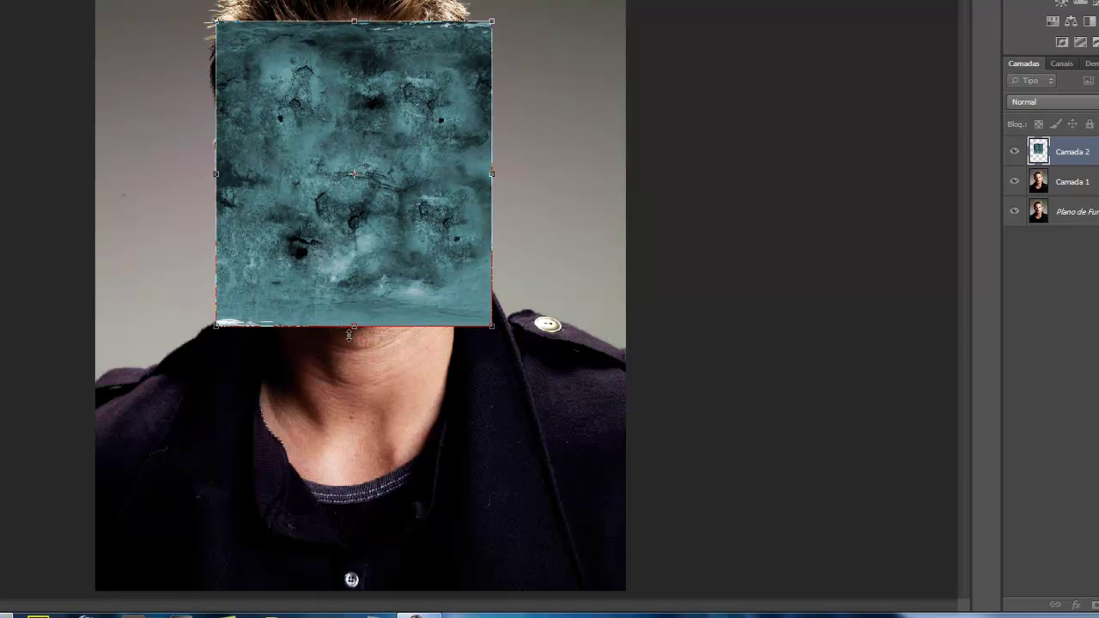
drag(353, 327, 353, 332)
drag(351, 261, 346, 227)
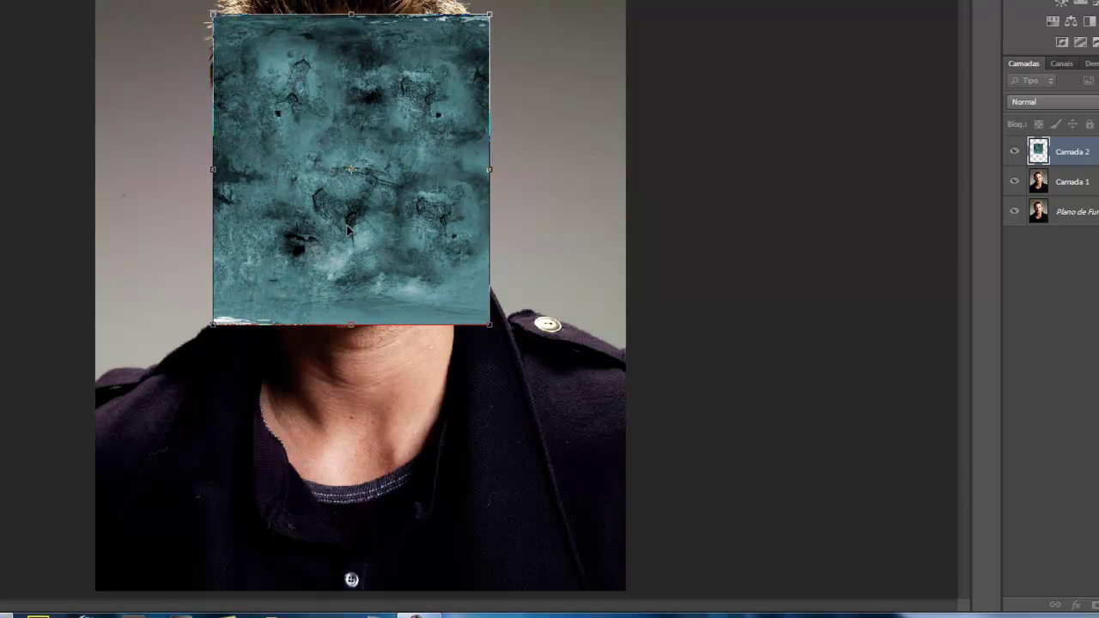
key(Return)
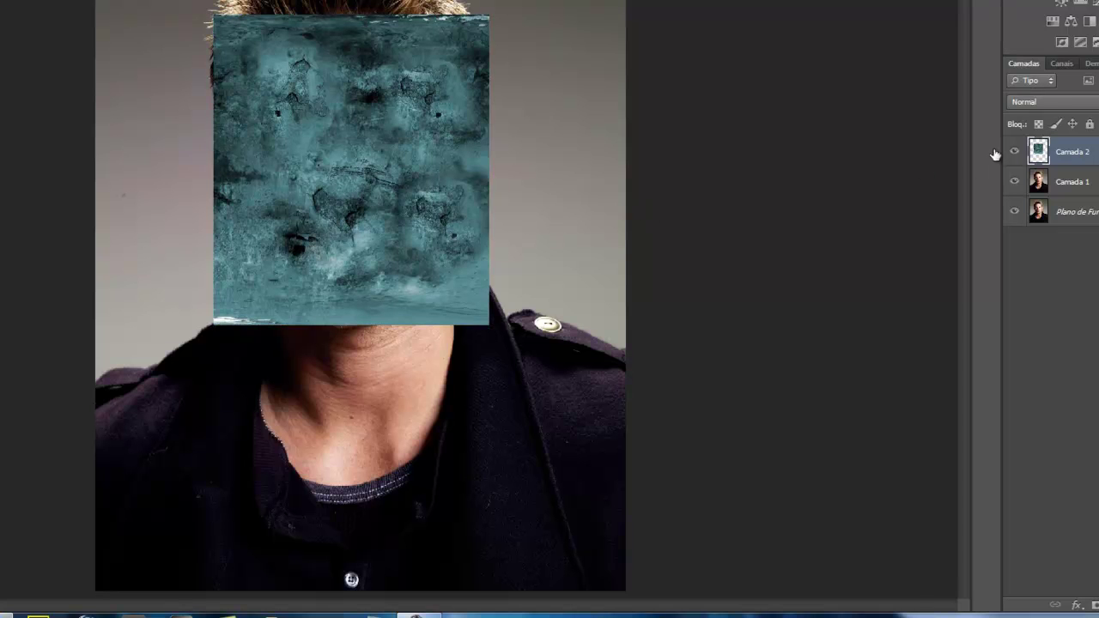
Step: Set the blending mode of the texture layer Camada 2 to Sobrepor and inspect the face up close
click(1043, 101)
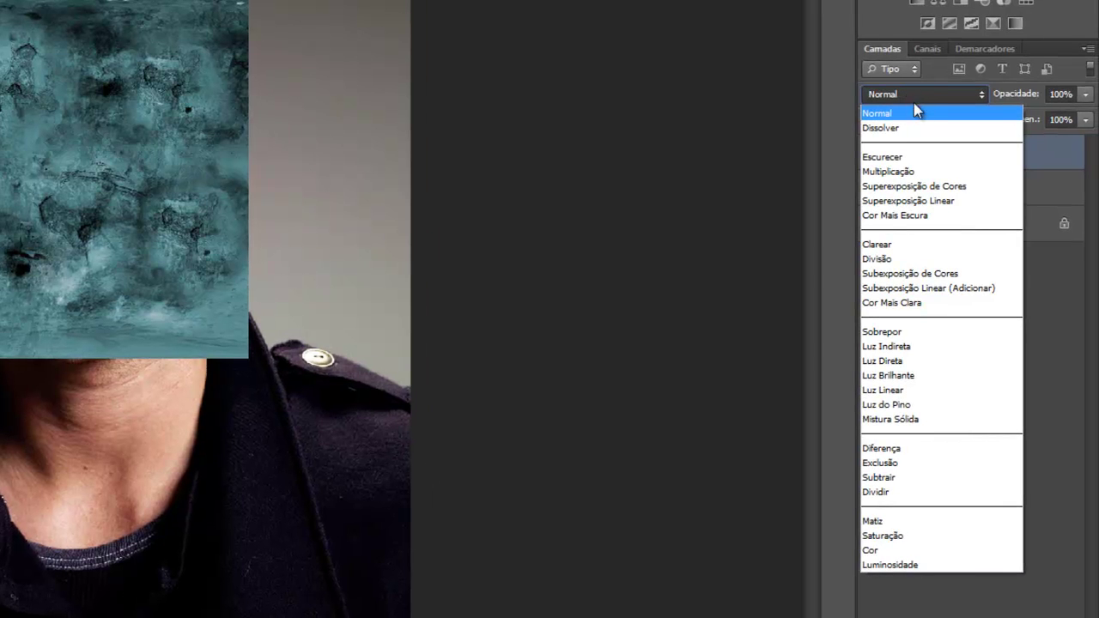
click(913, 332)
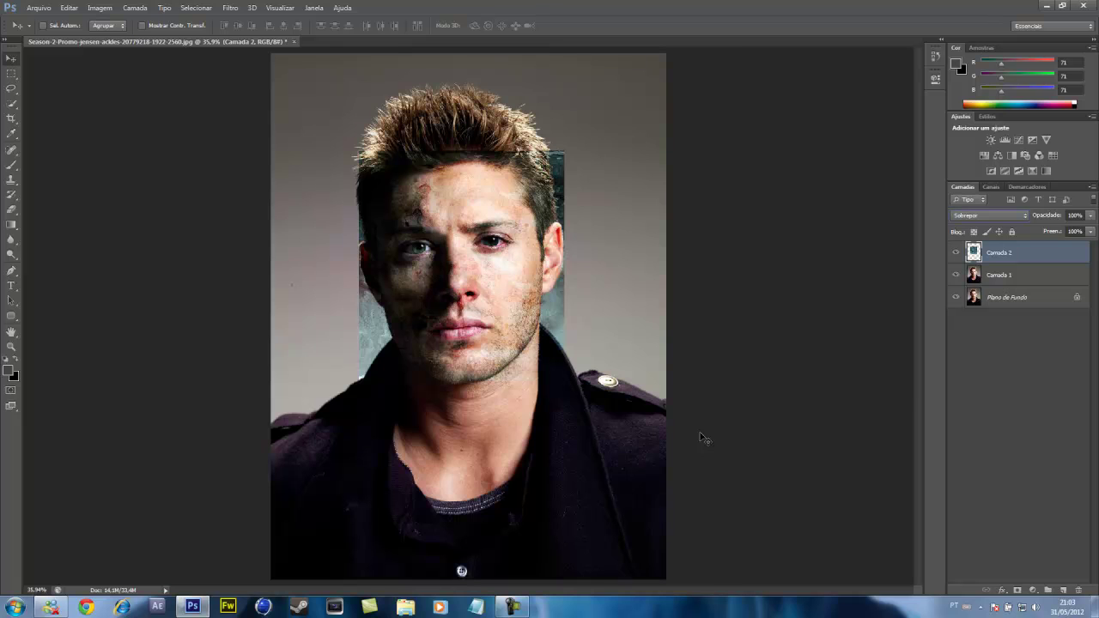
key(ctrl+plus)
key(ctrl+plus)
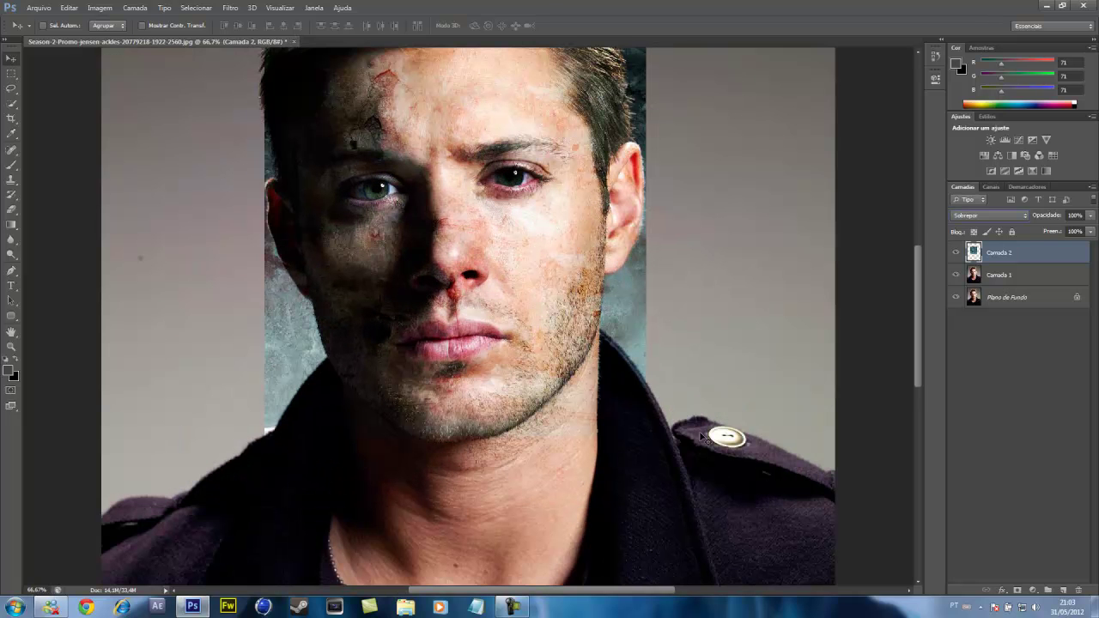
drag(920, 359, 917, 344)
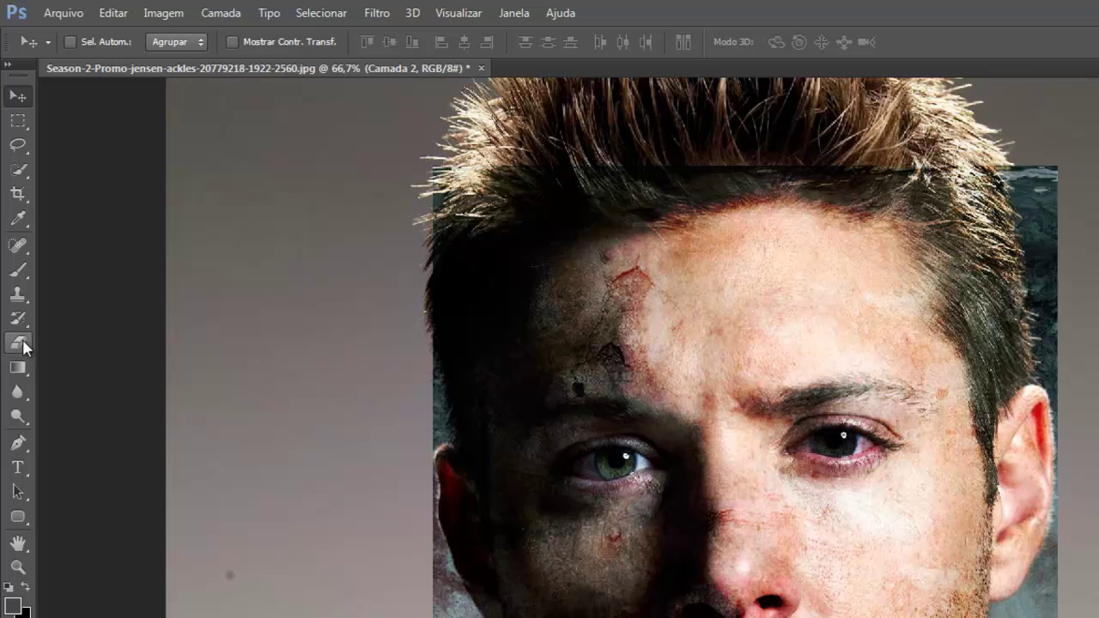
Step: Erase the excess texture beside the shadowed jaw and over the collar with a soft round 197 px Eraser
click(23, 347)
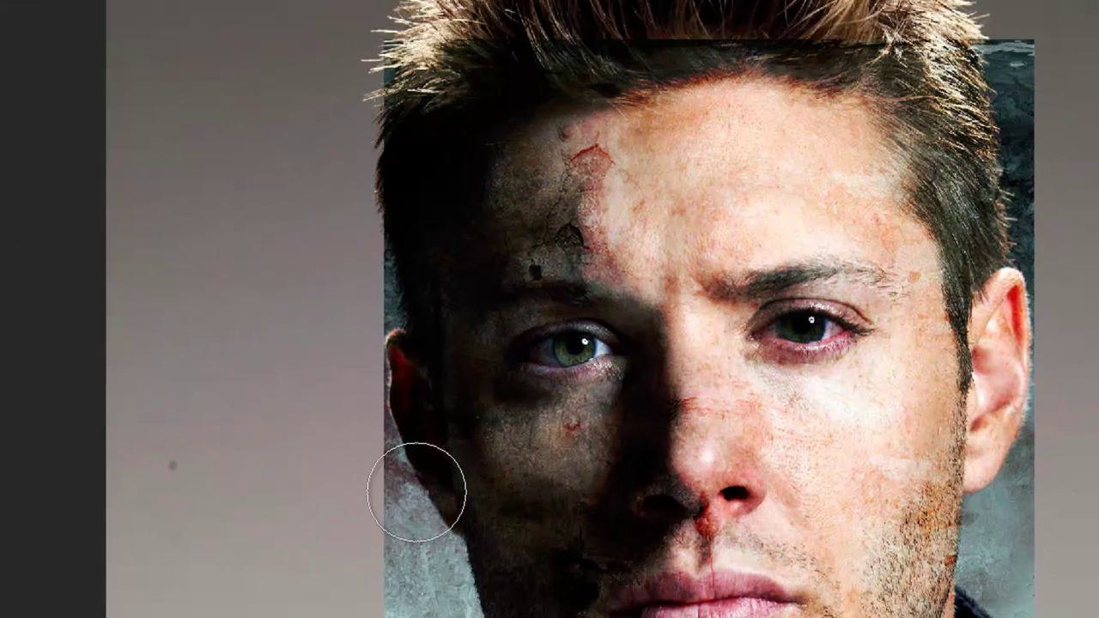
right_click(417, 492)
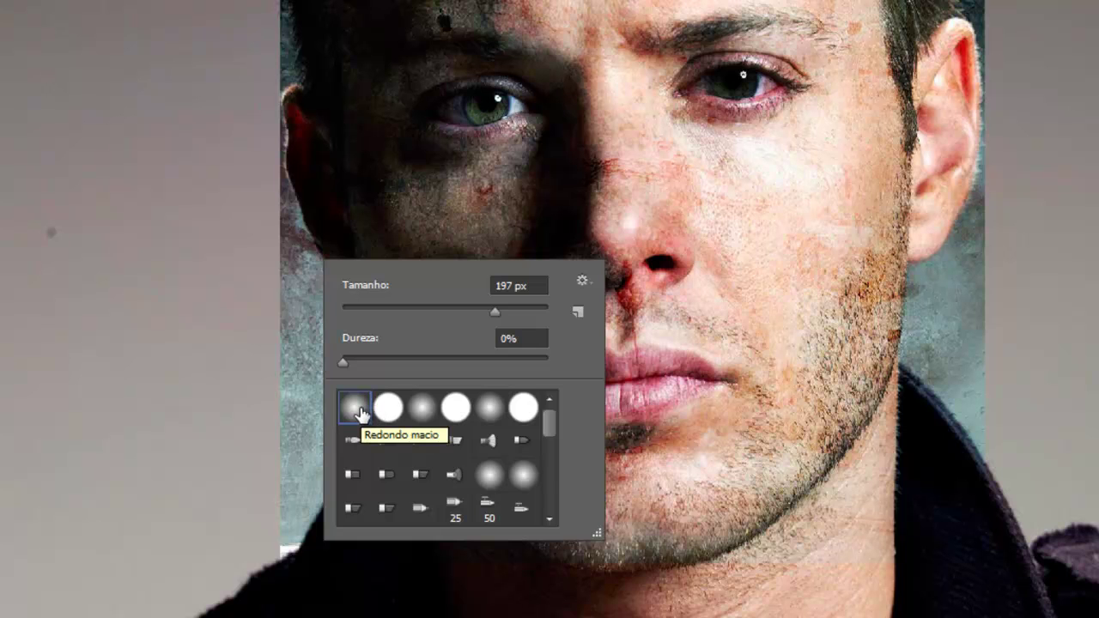
double_click(357, 411)
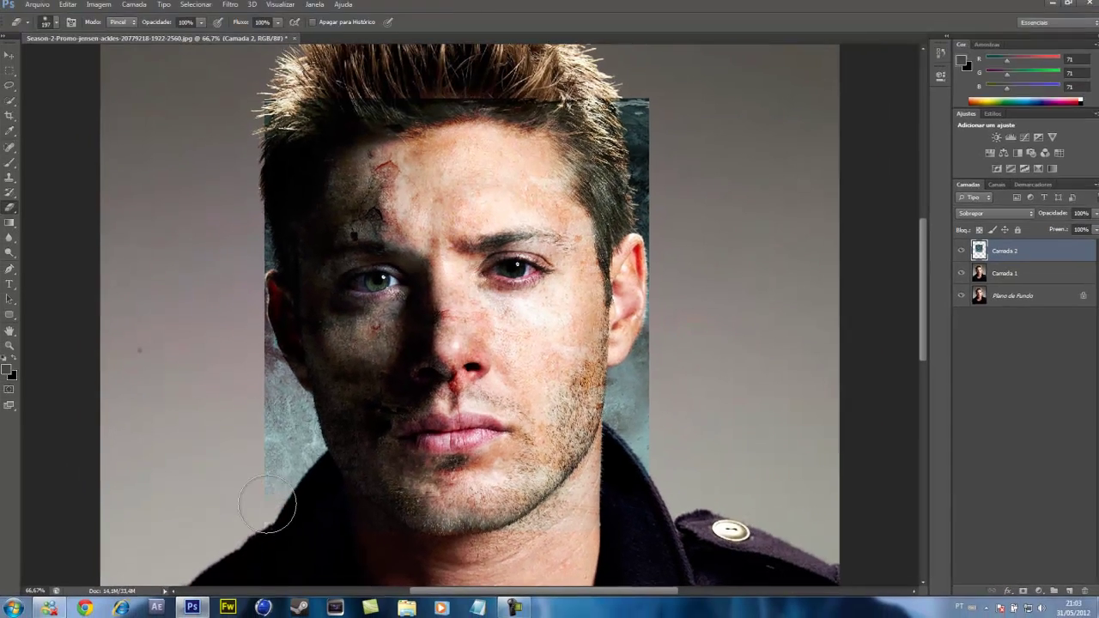
mouse_move(267, 504)
mouse_down()
mouse_move(251, 451)
mouse_move(281, 453)
mouse_move(272, 440)
mouse_move(300, 481)
mouse_up()
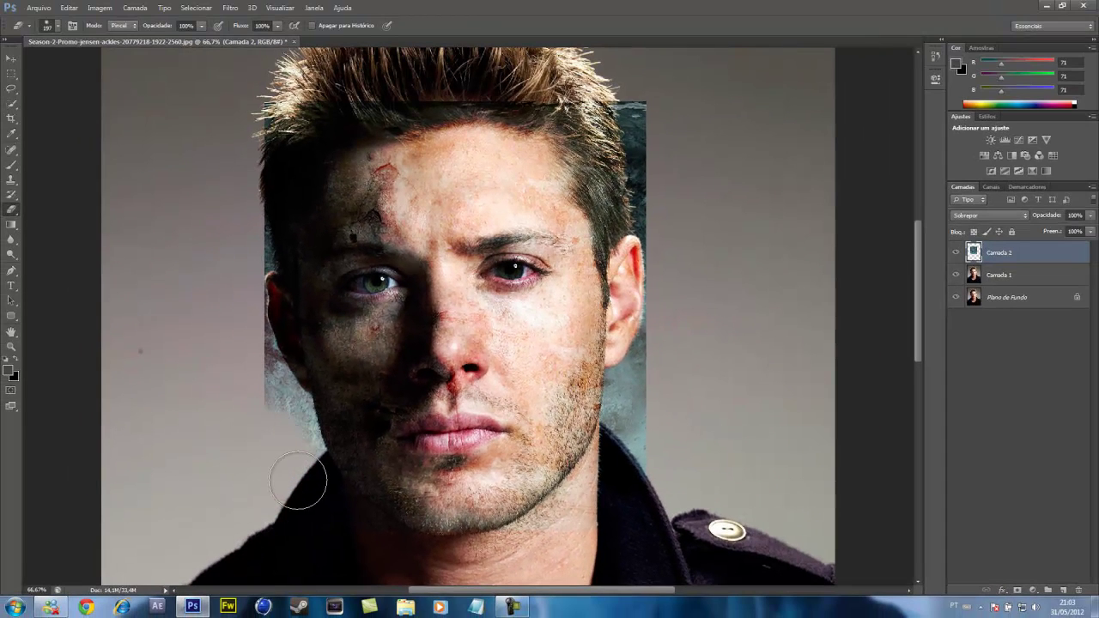
mouse_move(358, 544)
mouse_down()
mouse_move(300, 492)
mouse_move(264, 390)
mouse_move(272, 402)
mouse_move(240, 372)
mouse_up()
Step: Reduce the Eraser brush to 66 px and erase the leftover texture along the shadowed cheek and jaw edge
right_click(240, 377)
drag(291, 405, 285, 404)
key(Return)
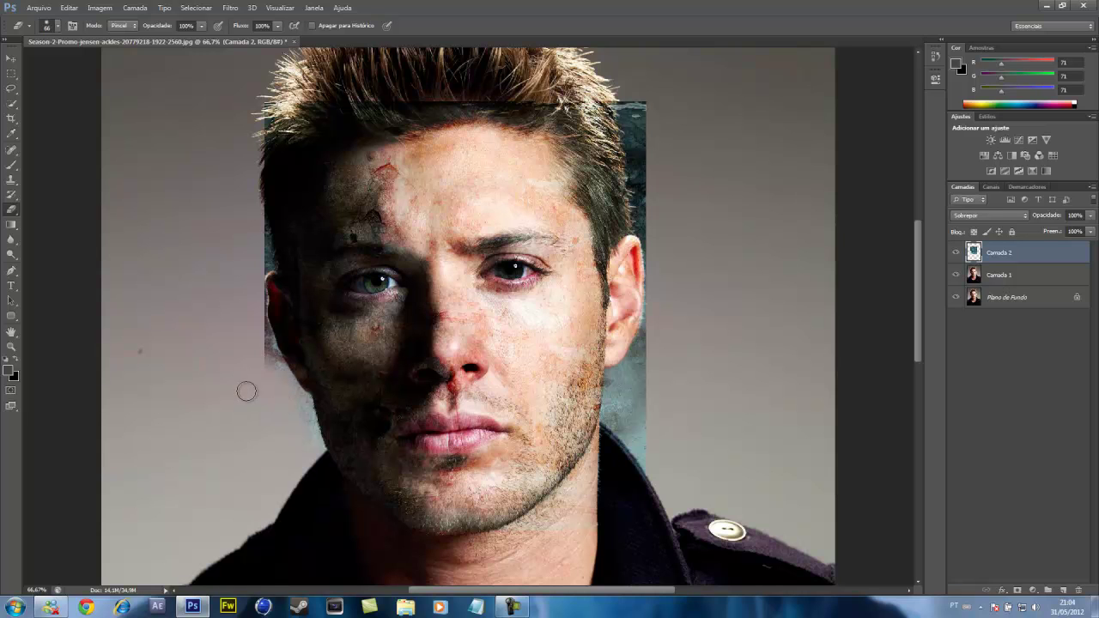
mouse_move(278, 369)
mouse_down()
mouse_move(262, 342)
mouse_move(297, 429)
mouse_up()
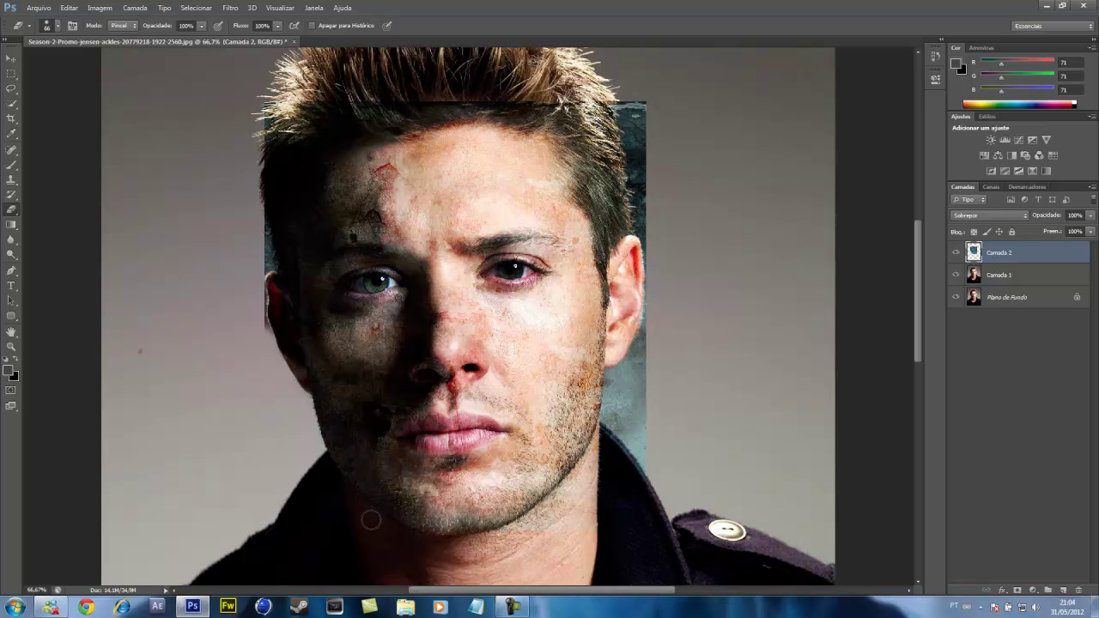
Step: Erase the texture from the neck, the background around the lit side of the head, the hair and the area around the ears
mouse_move(507, 538)
mouse_down()
mouse_move(547, 515)
mouse_move(625, 424)
mouse_move(626, 462)
mouse_move(649, 454)
mouse_move(639, 455)
mouse_move(646, 477)
mouse_move(650, 382)
mouse_move(631, 421)
mouse_up()
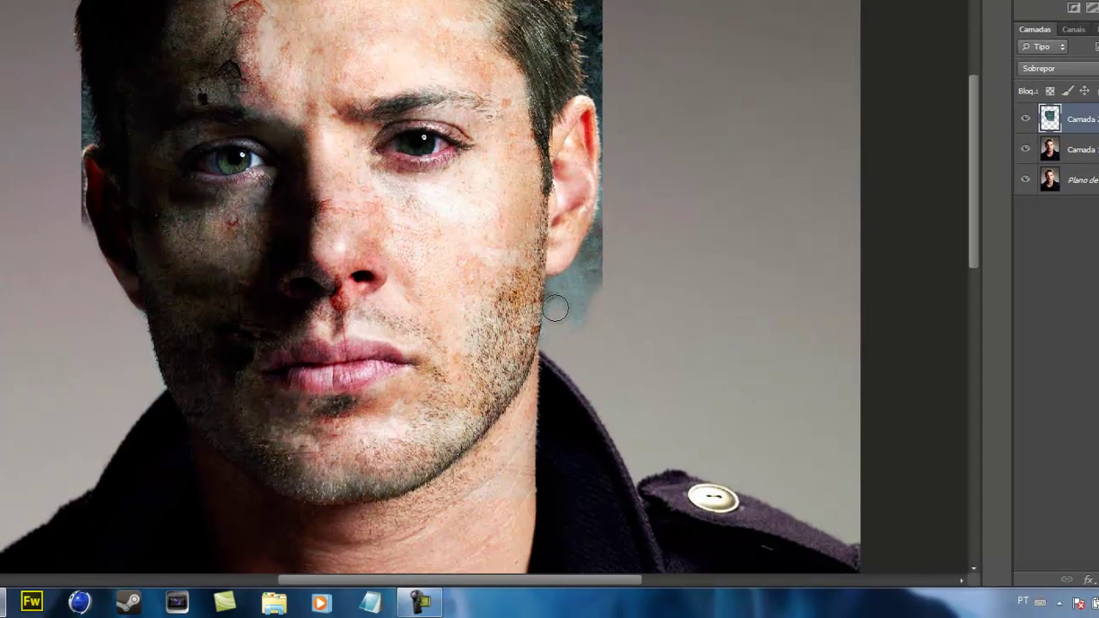
mouse_move(555, 308)
mouse_down()
mouse_move(559, 288)
mouse_move(591, 271)
mouse_move(583, 322)
mouse_move(569, 332)
mouse_move(569, 287)
mouse_move(602, 282)
mouse_move(584, 266)
mouse_move(572, 284)
mouse_move(591, 276)
mouse_move(609, 223)
mouse_move(606, 260)
mouse_move(605, 79)
mouse_move(625, 82)
mouse_move(605, 65)
mouse_move(592, 9)
mouse_up()
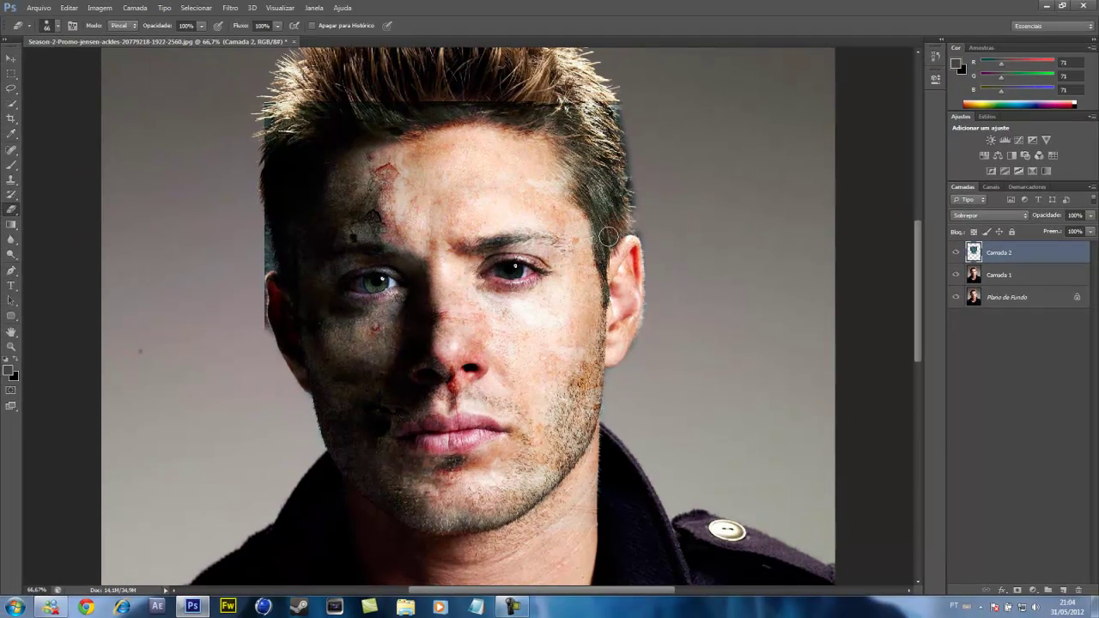
mouse_move(599, 207)
mouse_down()
mouse_move(624, 173)
mouse_move(646, 114)
mouse_move(622, 128)
mouse_up()
mouse_move(622, 217)
mouse_down()
mouse_move(580, 120)
mouse_move(540, 103)
mouse_move(305, 116)
mouse_move(268, 137)
mouse_move(275, 259)
mouse_move(248, 293)
mouse_move(255, 316)
mouse_move(253, 275)
mouse_up()
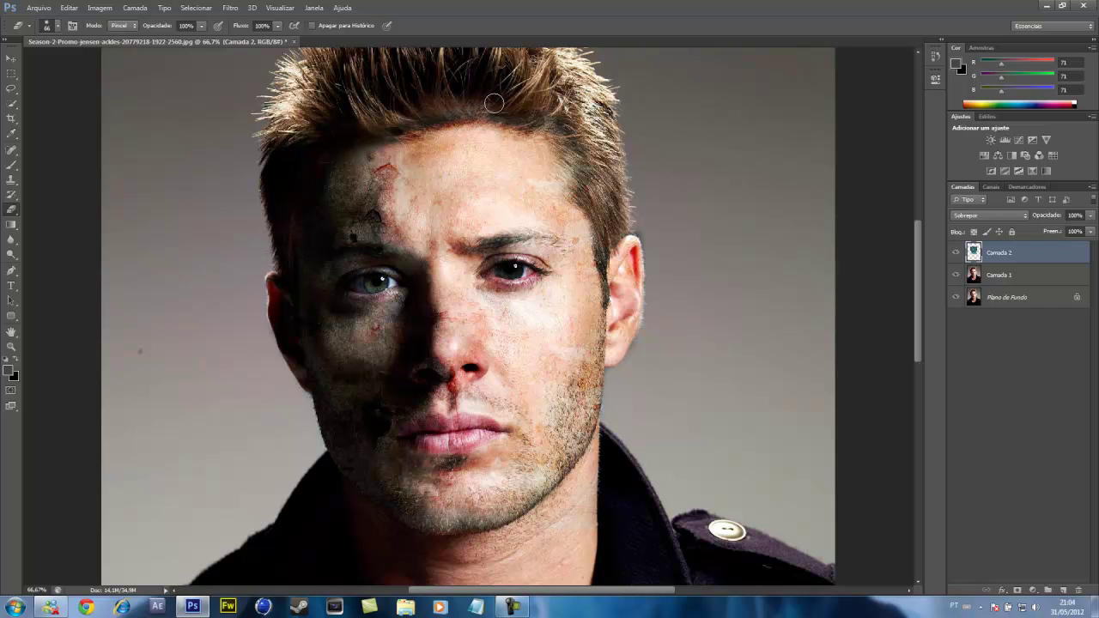
mouse_move(394, 125)
mouse_down()
mouse_move(482, 108)
mouse_move(544, 119)
mouse_move(572, 139)
mouse_move(603, 200)
mouse_move(604, 290)
mouse_up()
drag(594, 219, 586, 184)
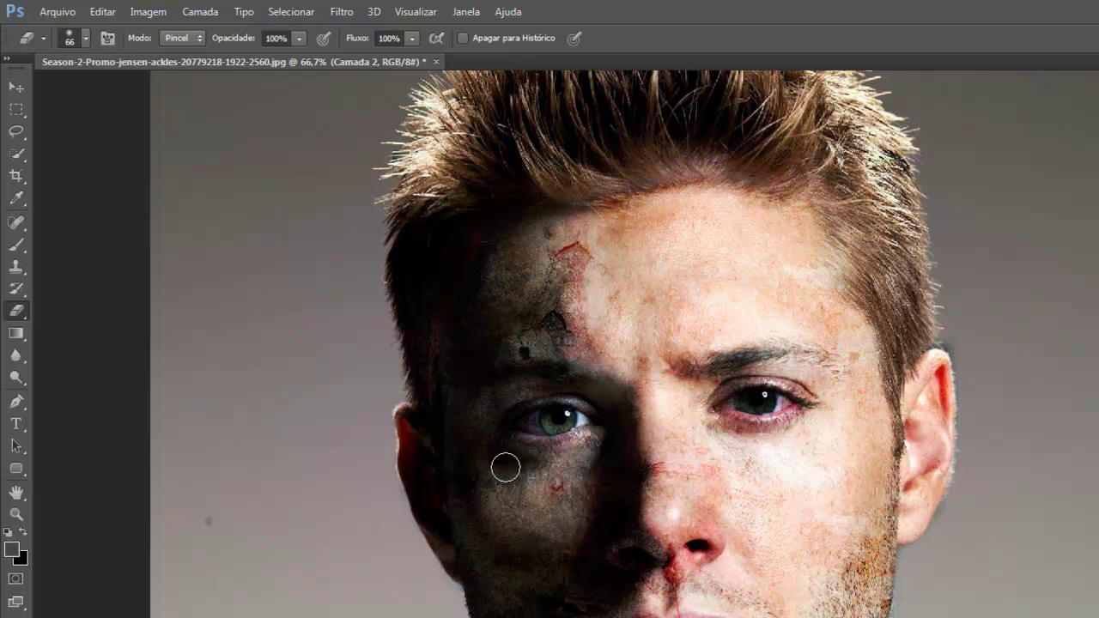
Step: Erase the texture over both eyes and switch back to the Move tool
drag(576, 418, 529, 424)
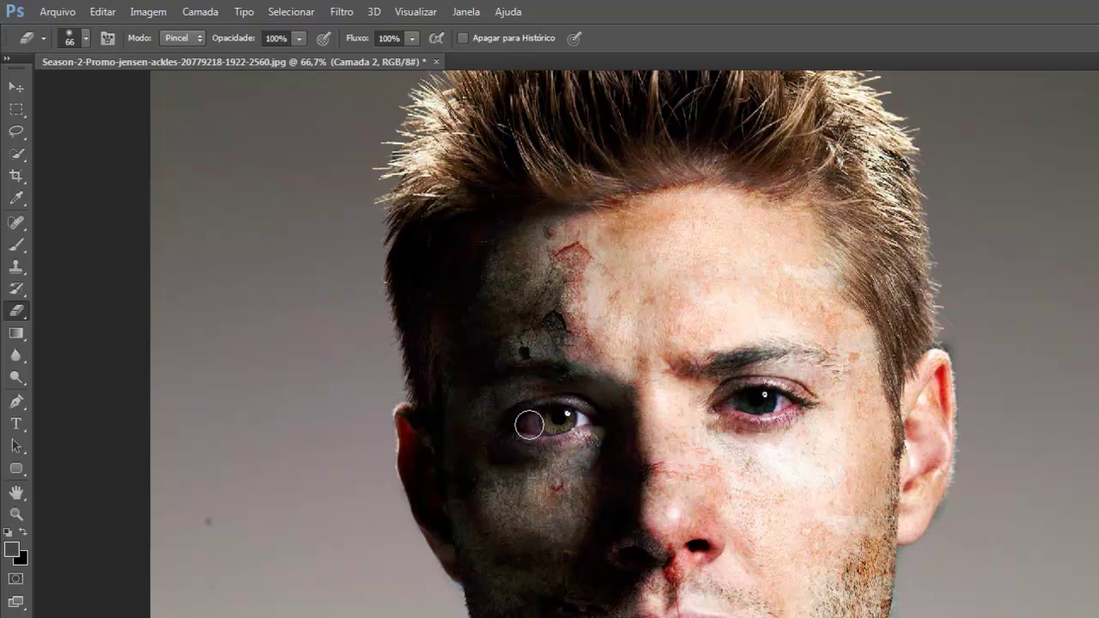
drag(740, 401, 776, 402)
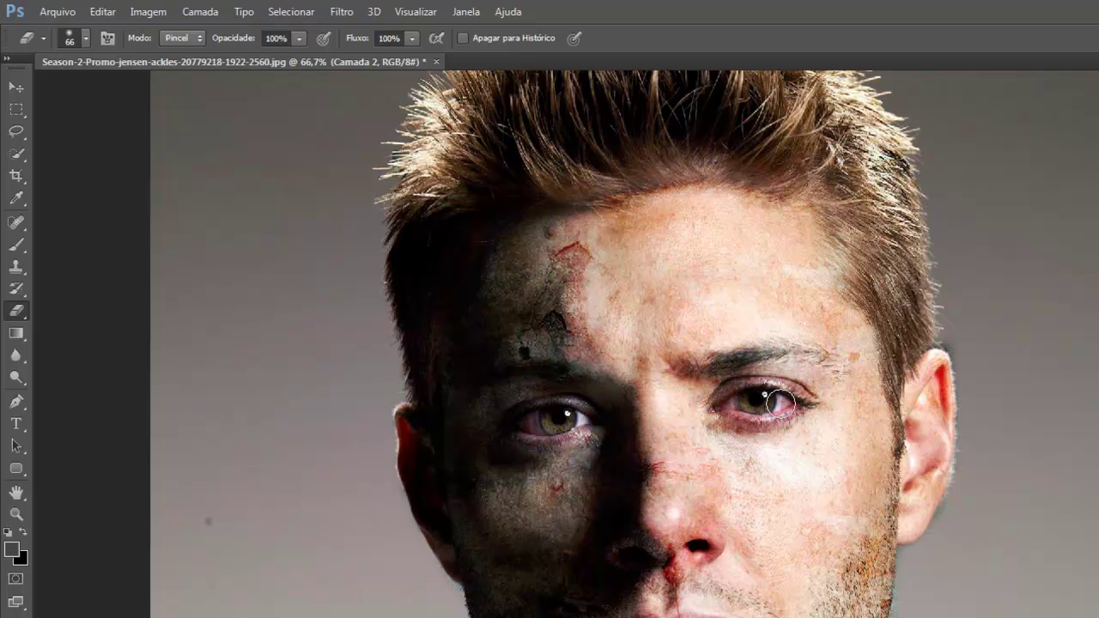
click(758, 401)
click(16, 87)
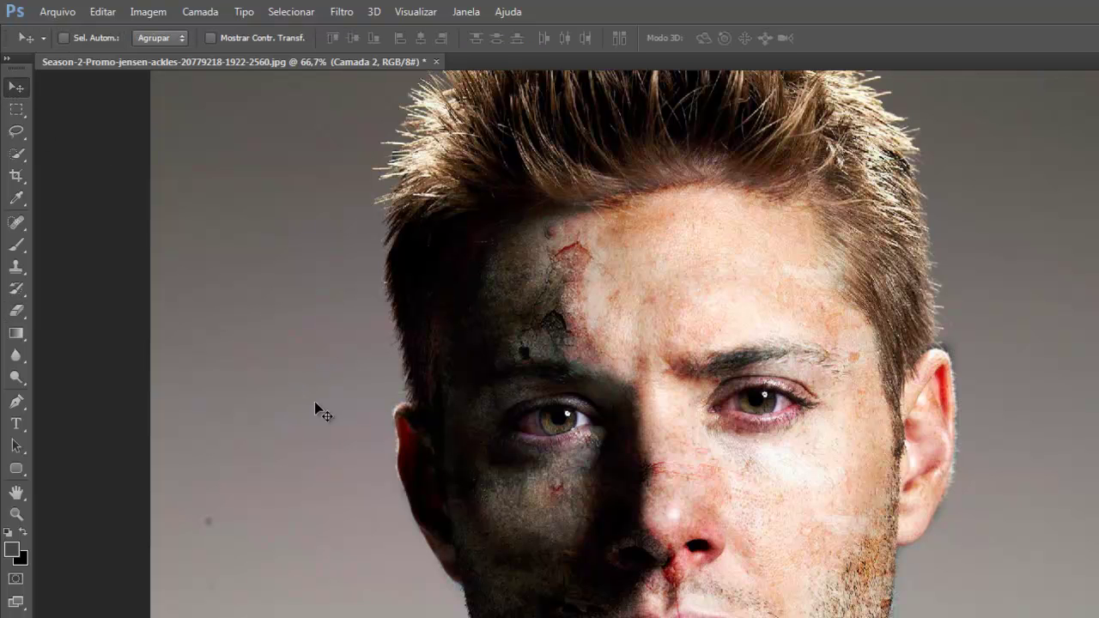
Step: Open the bark texture untitled from the Materiais folder without color management and bring it into the portrait as a new layer
click(59, 13)
click(78, 49)
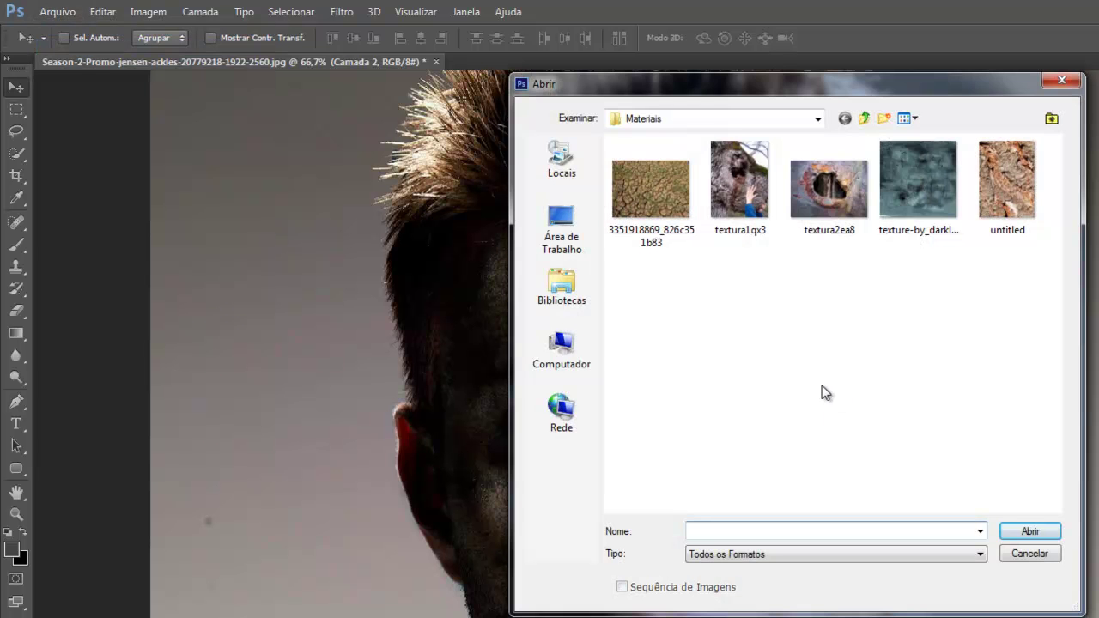
right_click(823, 388)
mouse_move(854, 399)
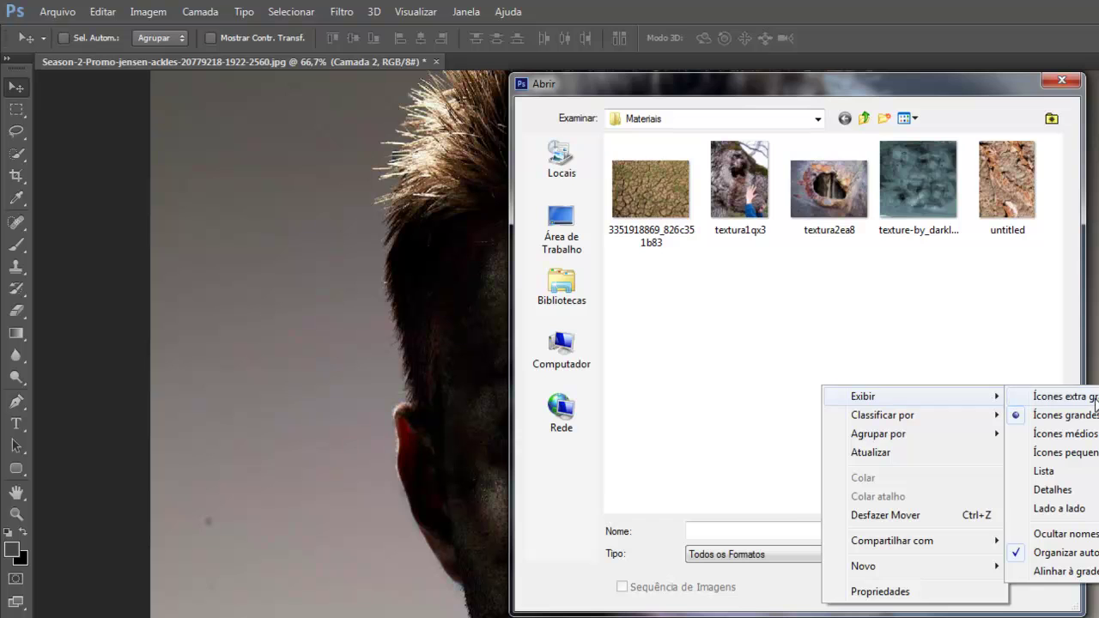
click(1030, 394)
drag(1079, 615, 957, 555)
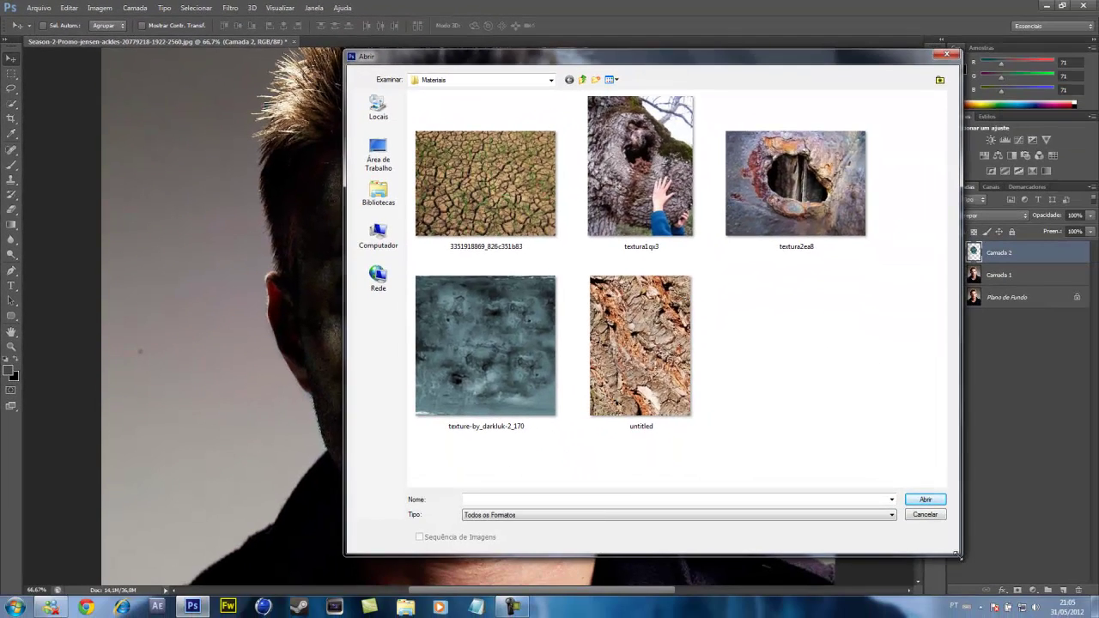
click(636, 405)
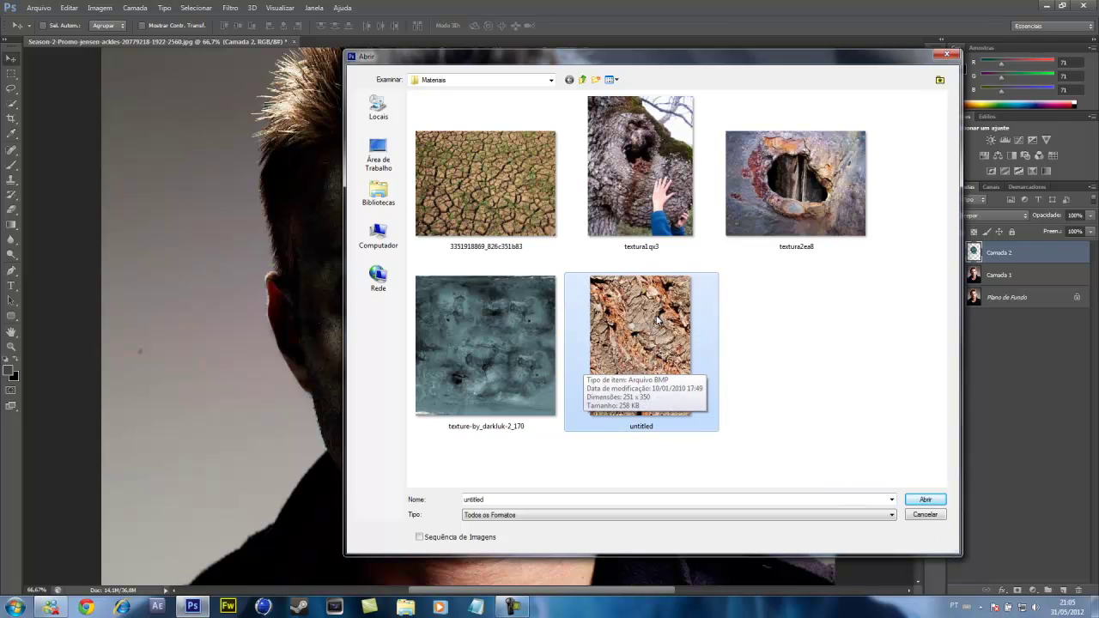
click(925, 499)
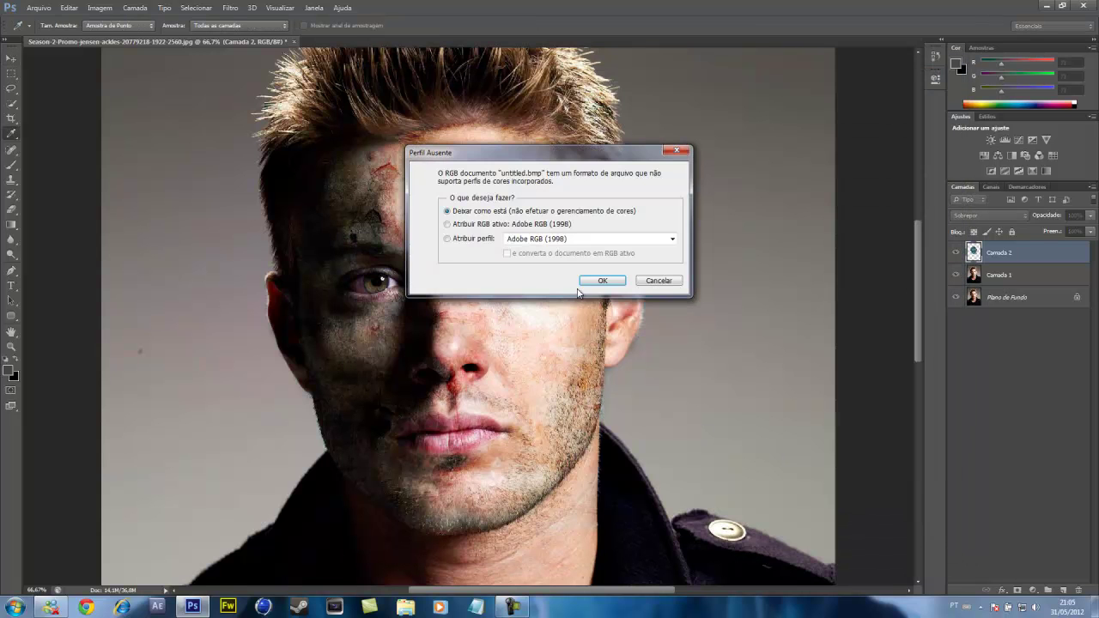
click(594, 280)
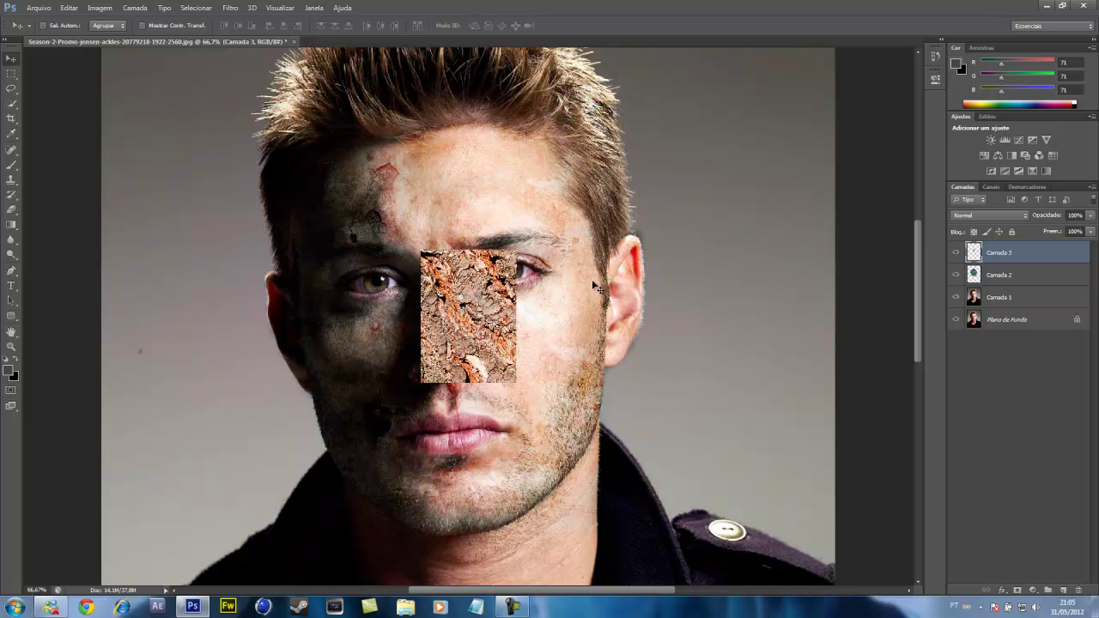
key(ctrl+t)
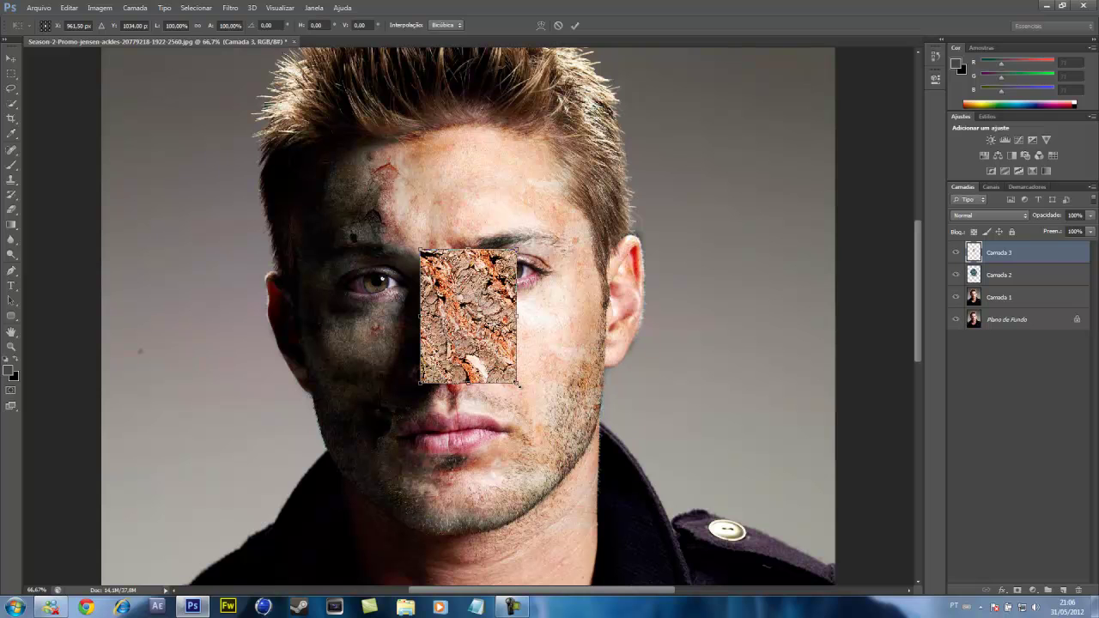
drag(517, 385, 627, 603)
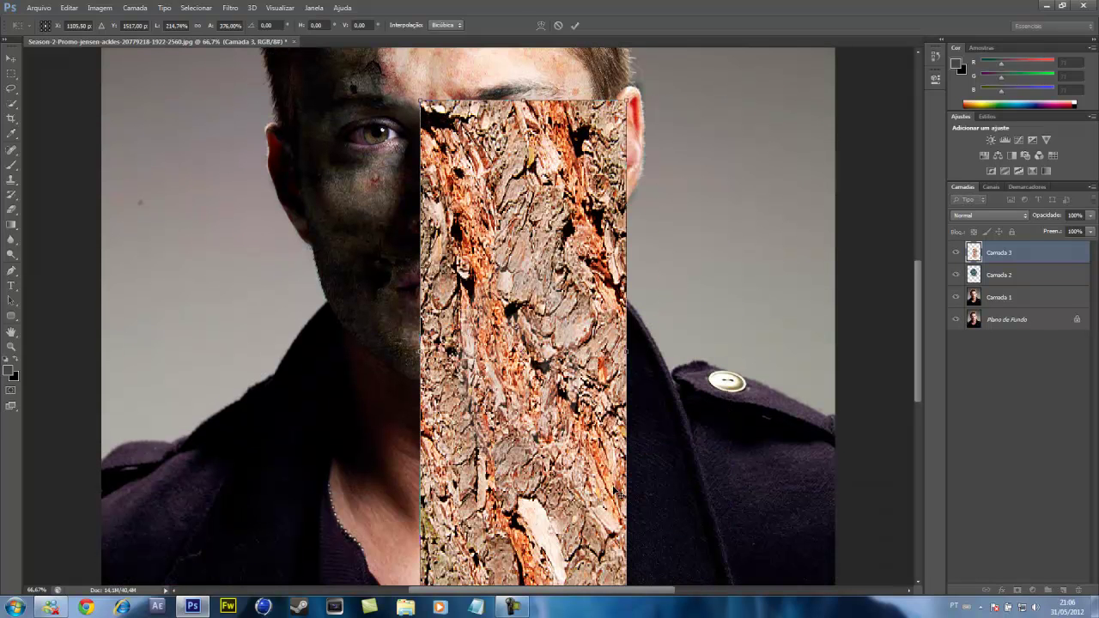
key(Return)
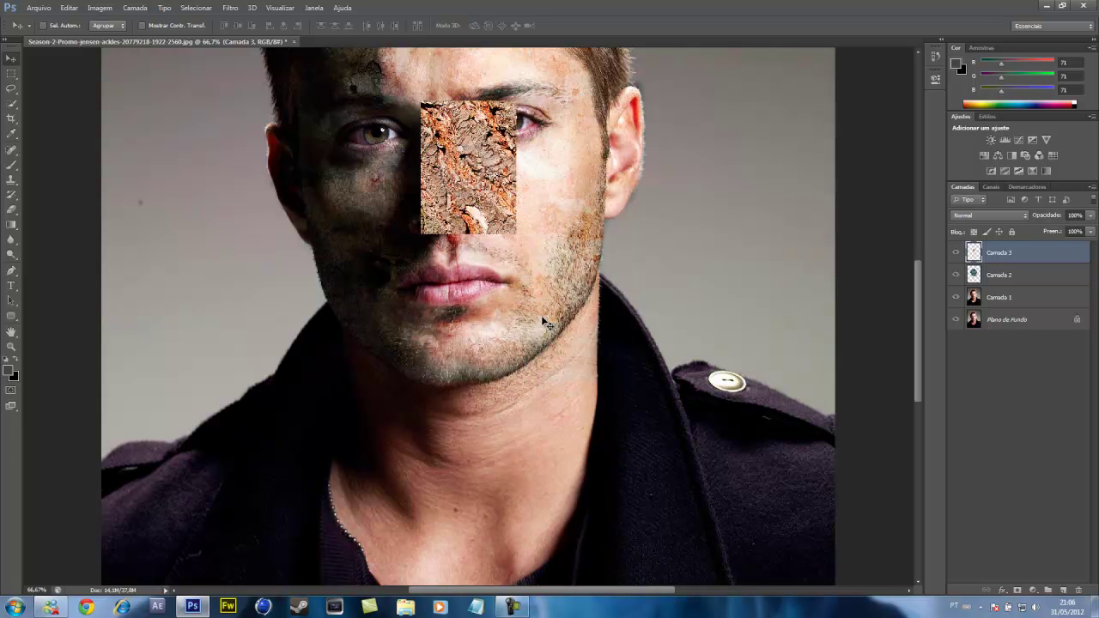
Step: Move the bark texture to the shadowed side of the face and enlarge it to cover from the forehead to below the chin
scroll(464, 270, up, 3)
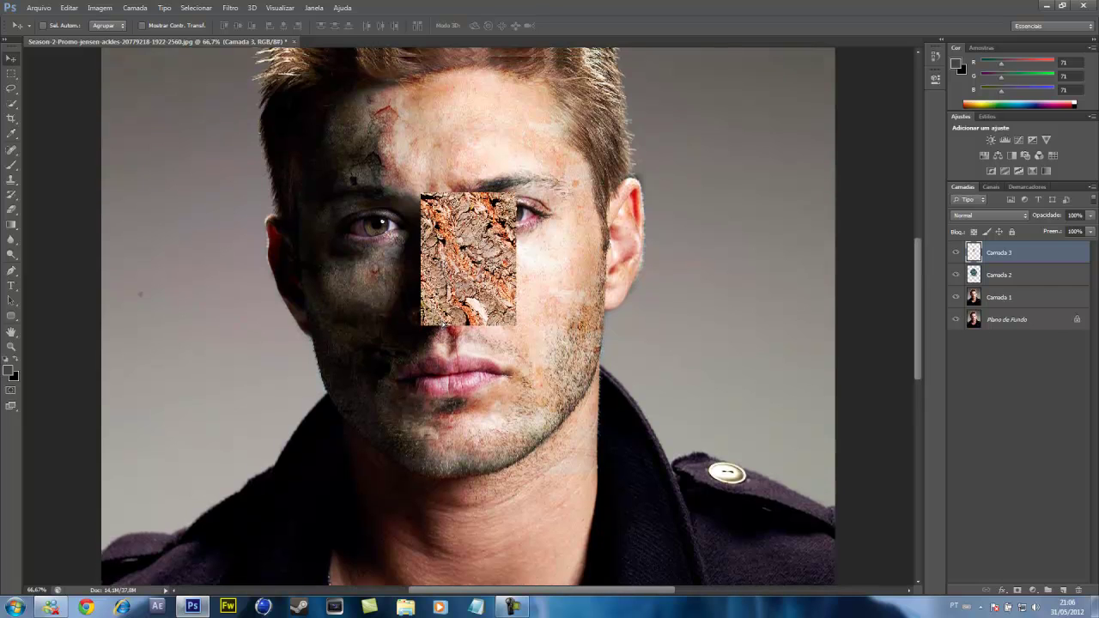
drag(491, 278, 323, 198)
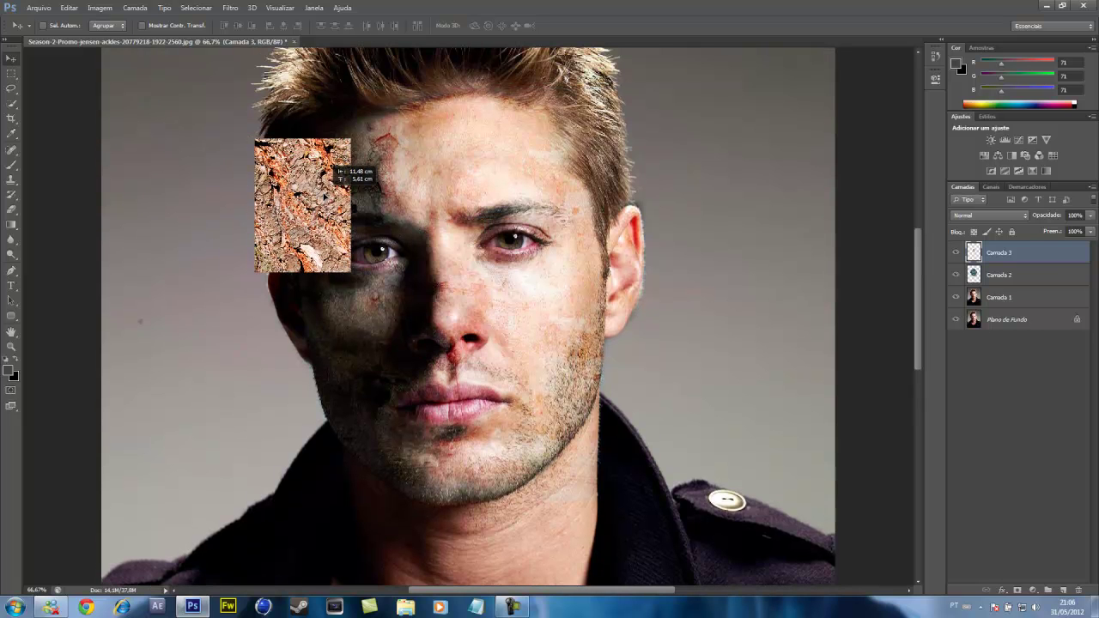
key(ctrl+t)
drag(351, 275, 508, 581)
key(Return)
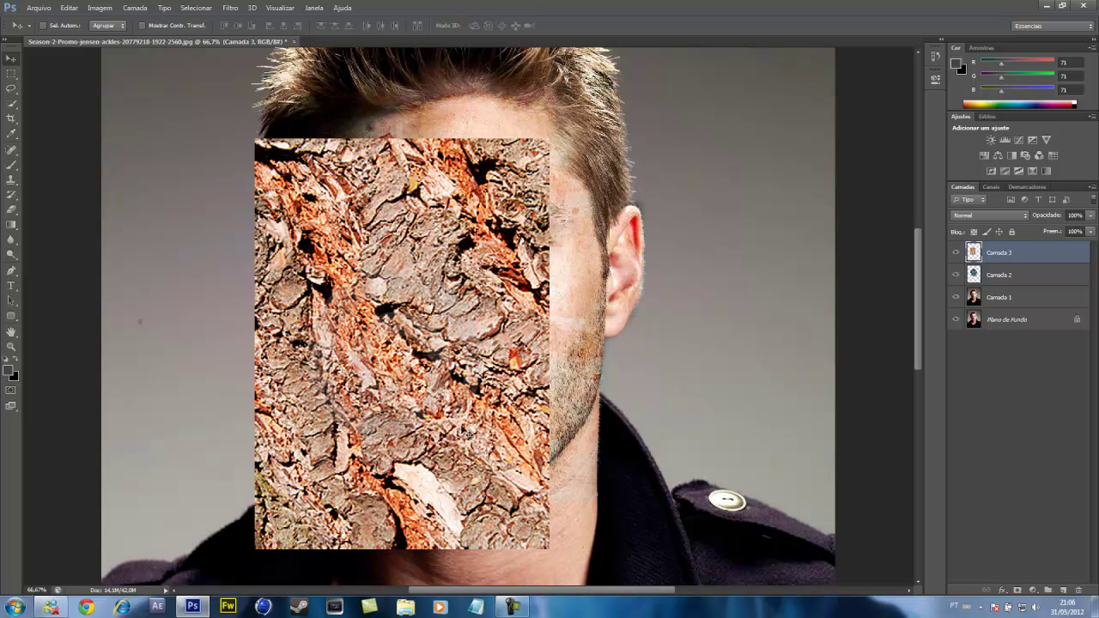
drag(448, 374, 437, 335)
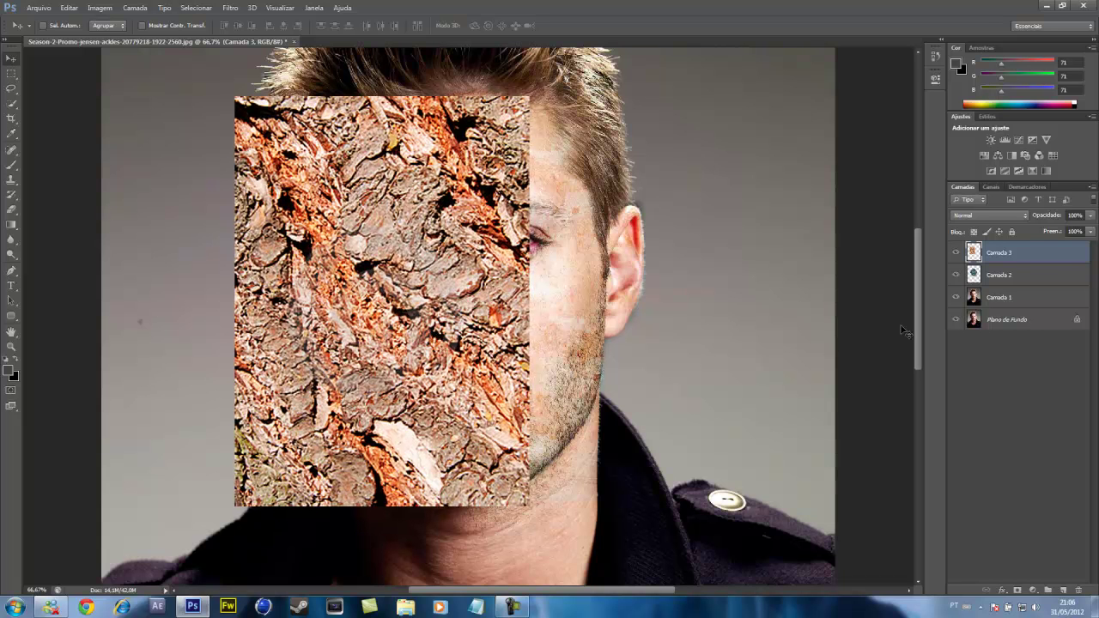
Step: Set the blending mode of the bark layer Camada 3 to Sobrepor
click(973, 216)
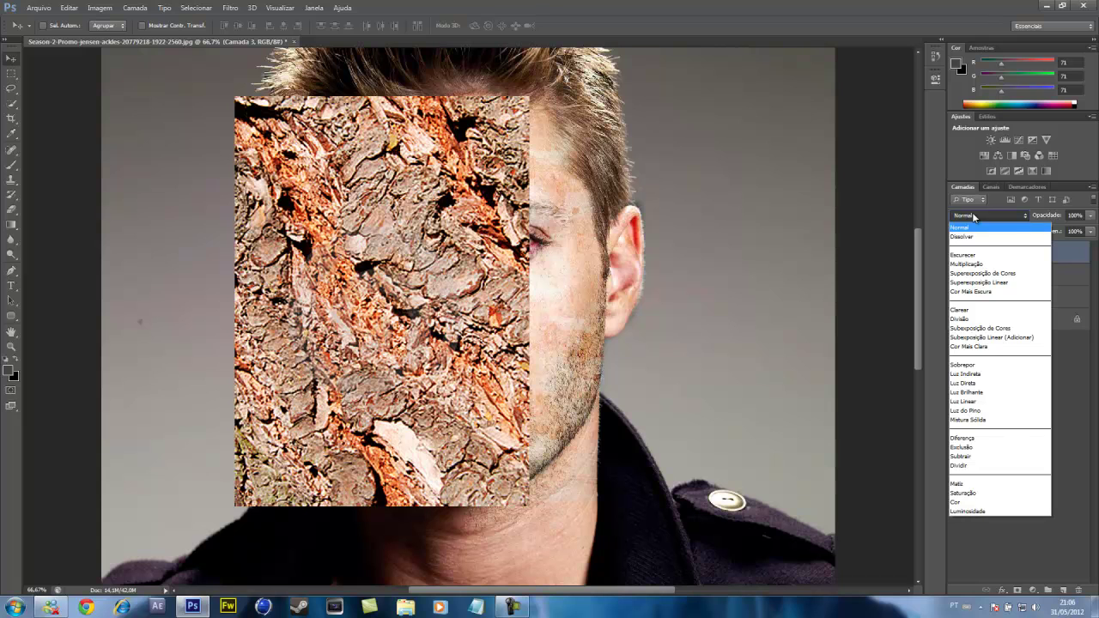
click(994, 368)
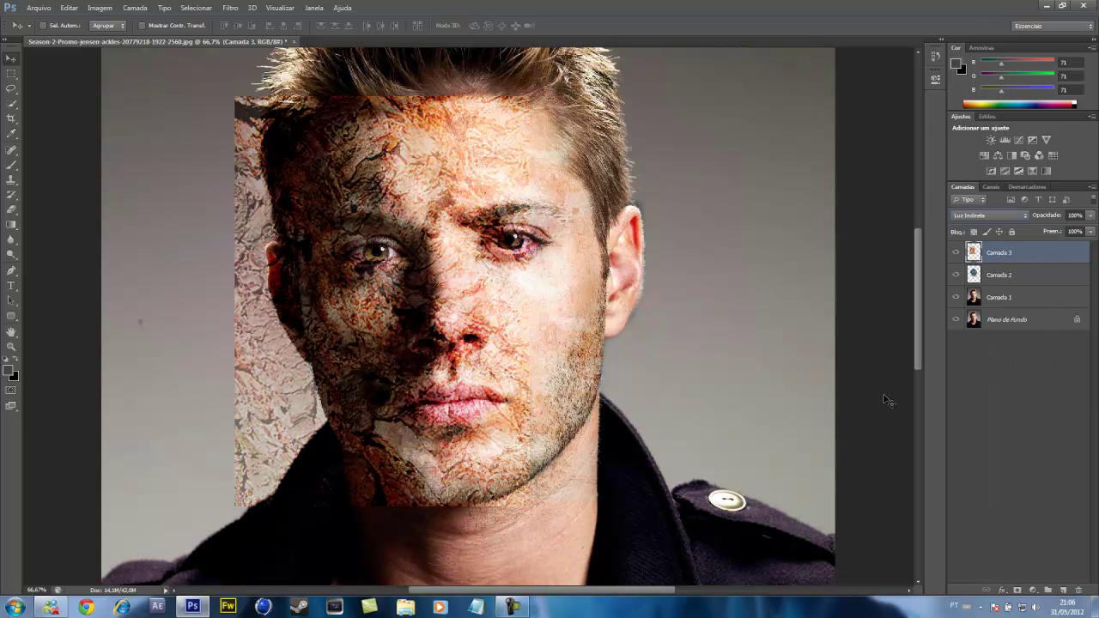
key(shift+minus)
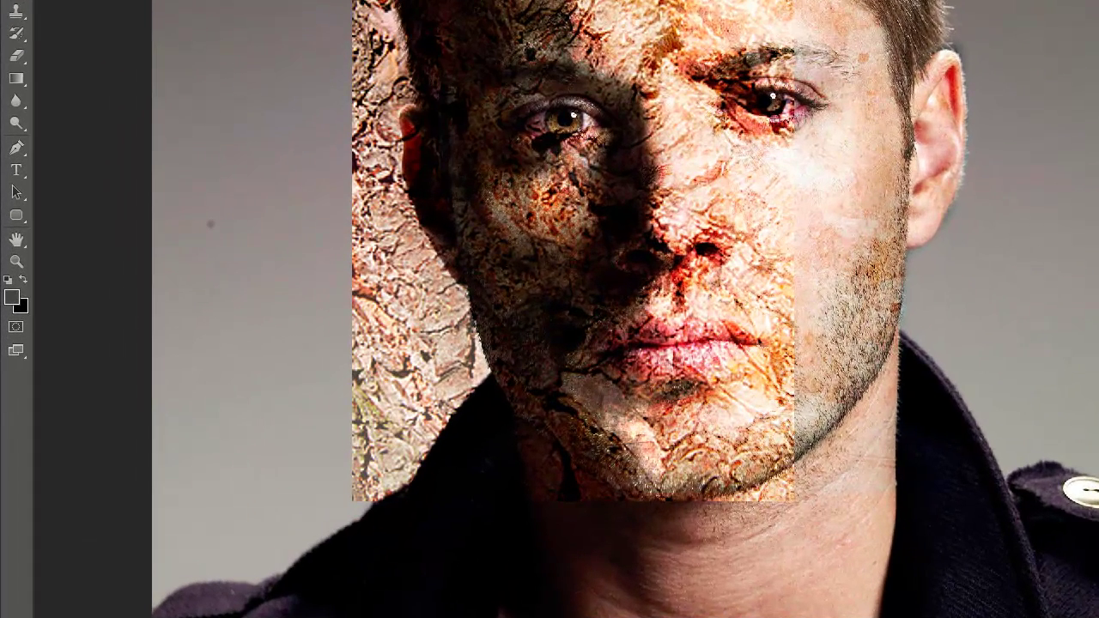
Step: Erase the bark texture outside the shadowed side of the face and around the lit jaw with a 141 px soft eraser
click(15, 58)
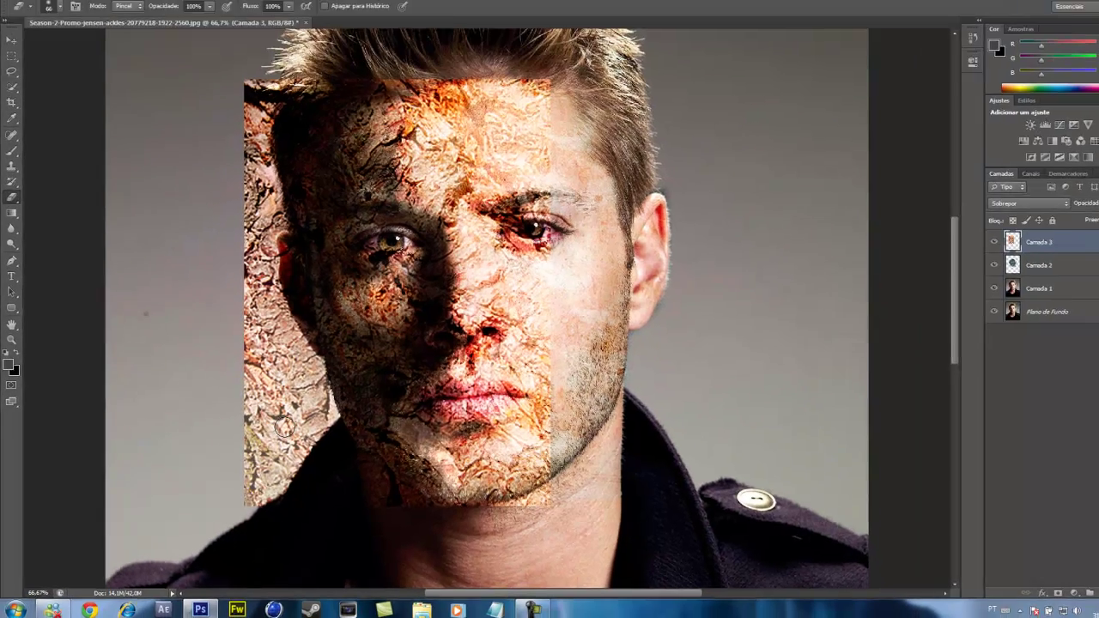
right_click(461, 390)
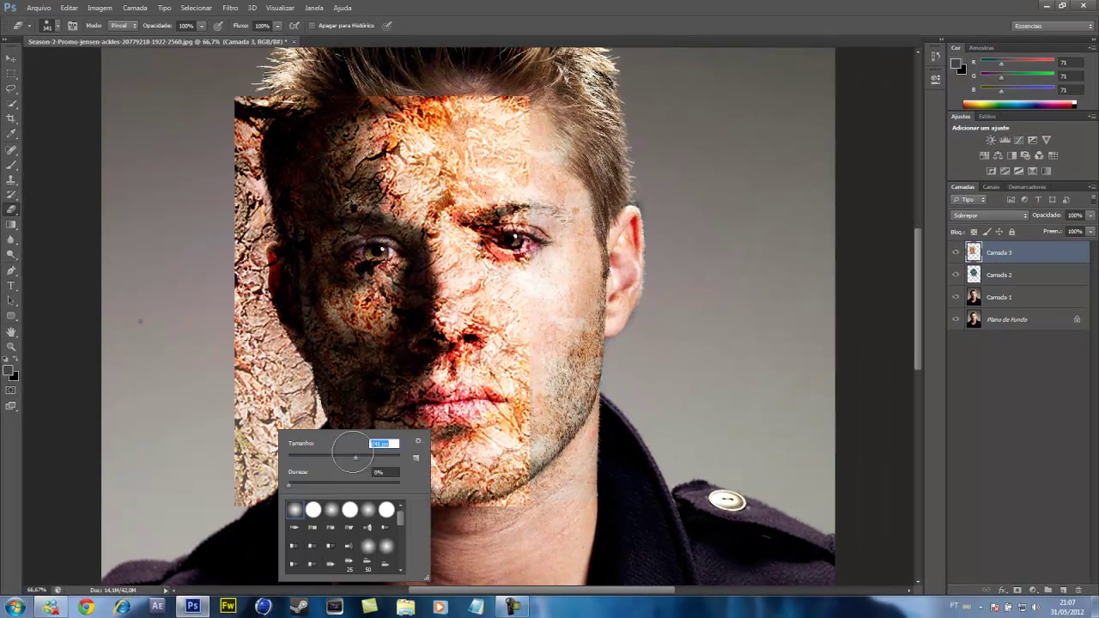
key(Return)
mouse_move(524, 530)
mouse_down()
mouse_move(515, 498)
mouse_move(503, 507)
mouse_move(498, 490)
mouse_move(509, 464)
mouse_move(441, 532)
mouse_up()
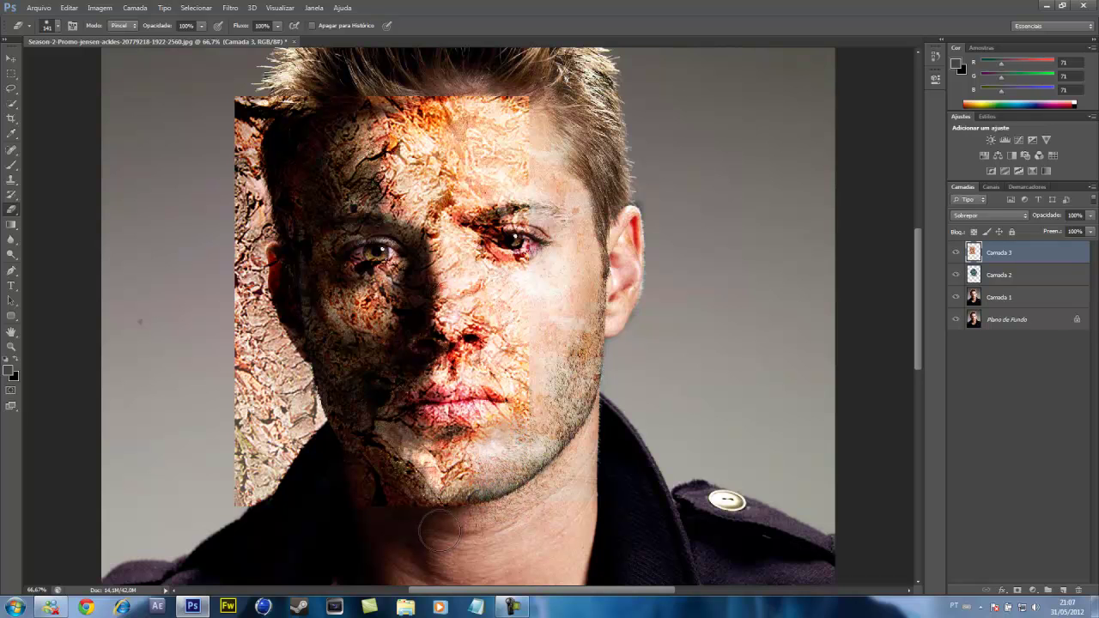
mouse_move(312, 496)
mouse_down()
mouse_move(227, 496)
mouse_move(211, 290)
mouse_move(261, 388)
mouse_move(240, 413)
mouse_up()
mouse_move(267, 465)
mouse_down()
mouse_move(275, 424)
mouse_move(304, 459)
mouse_move(256, 342)
mouse_move(238, 188)
mouse_move(249, 107)
mouse_move(326, 76)
mouse_up()
drag(280, 110, 239, 155)
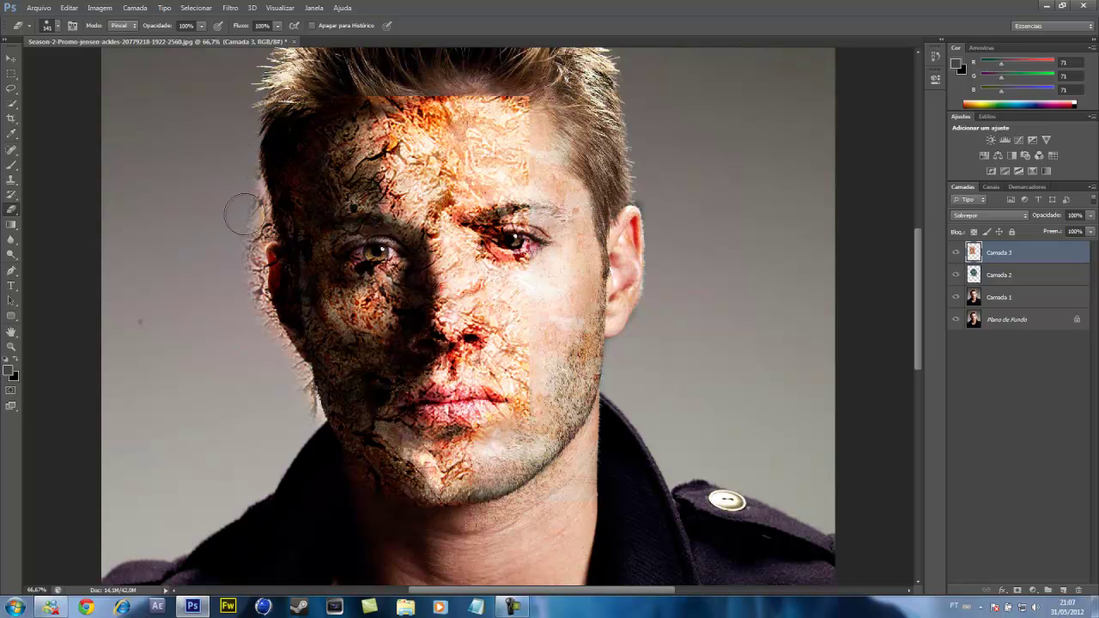
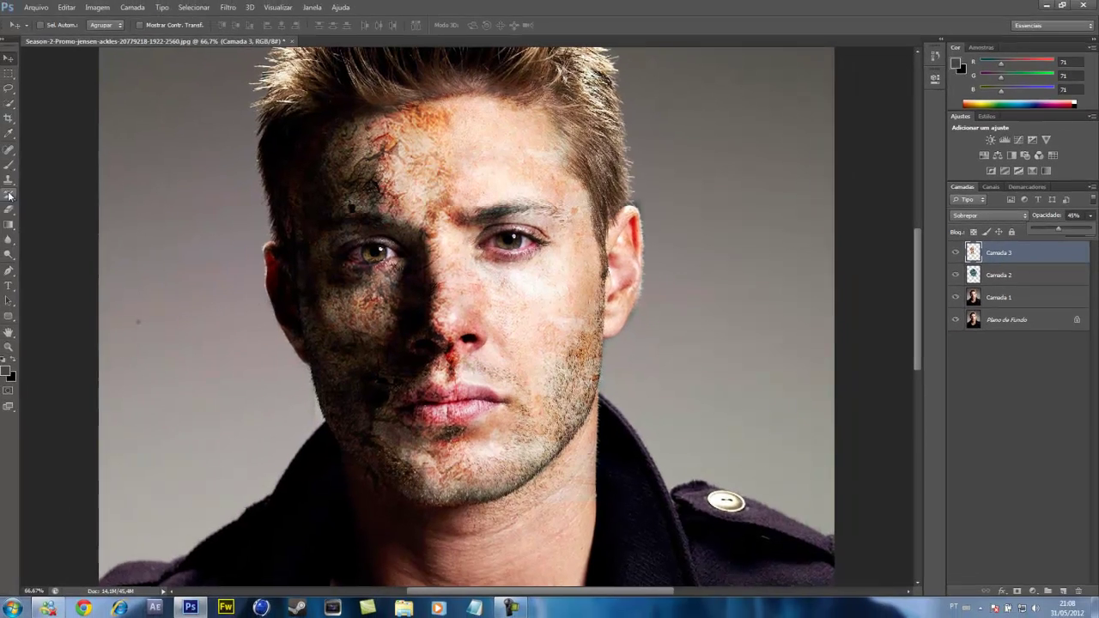
Step: Erase the bark texture over both eyes on Camada 3 and switch back to the Move tool
click(11, 209)
drag(388, 250, 370, 247)
drag(494, 242, 532, 242)
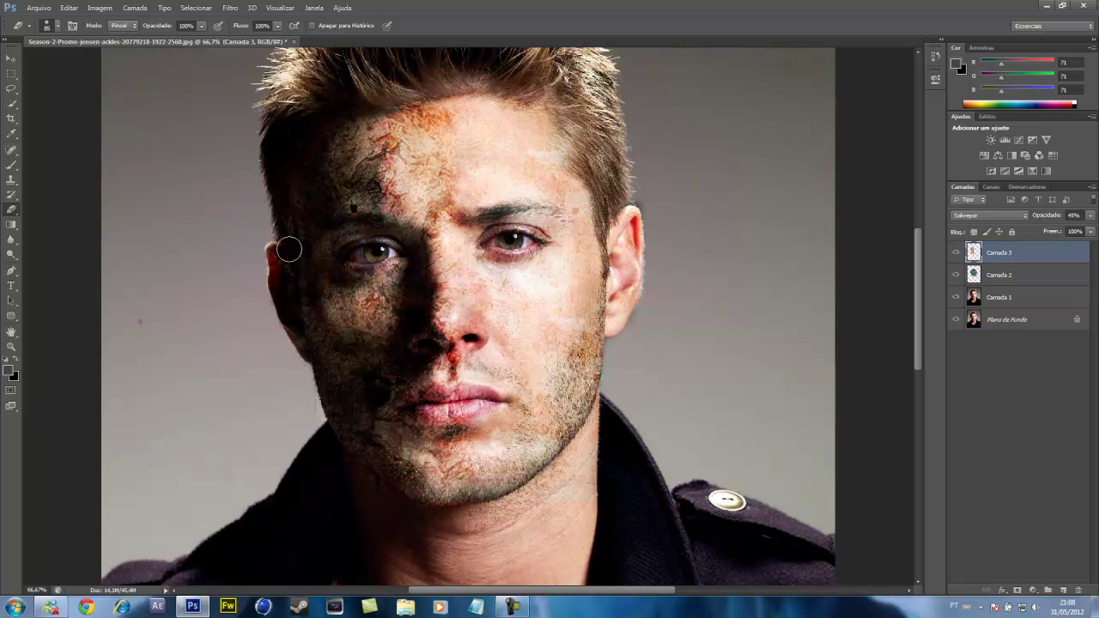
click(12, 62)
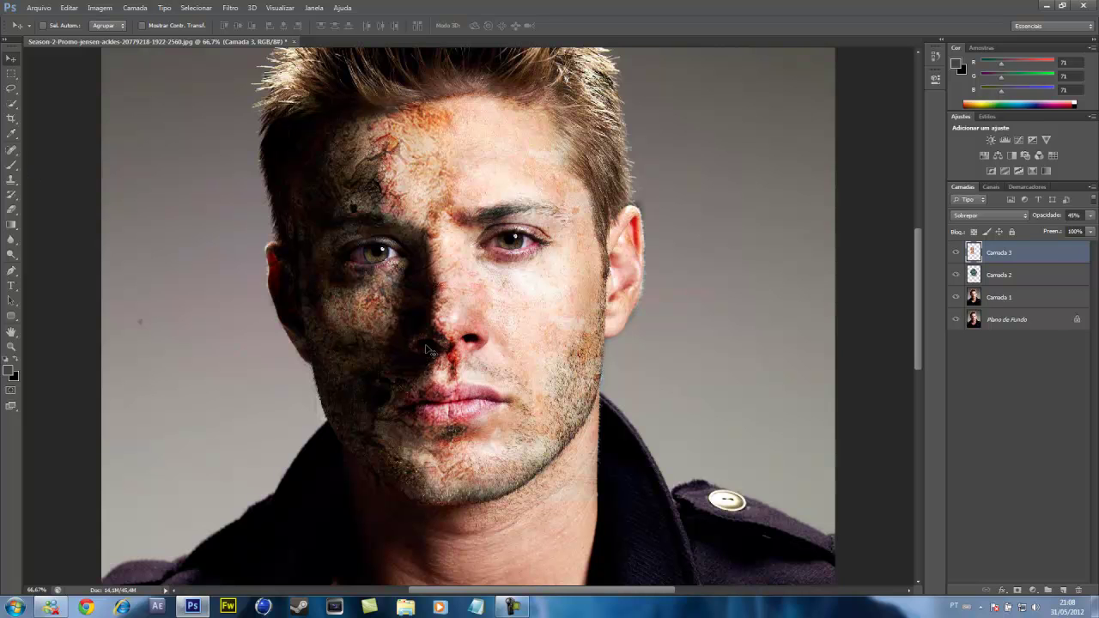
Step: Open textura2ea8 from the Materiais folder with its embedded color profile and paste it into the portrait as a new layer
click(38, 10)
click(50, 34)
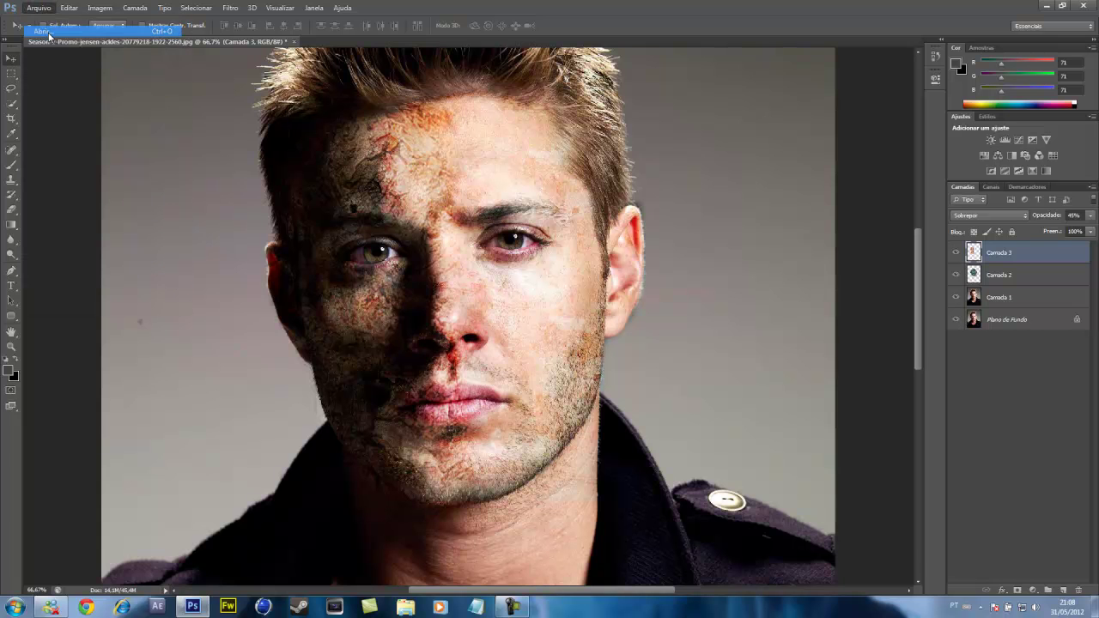
click(640, 297)
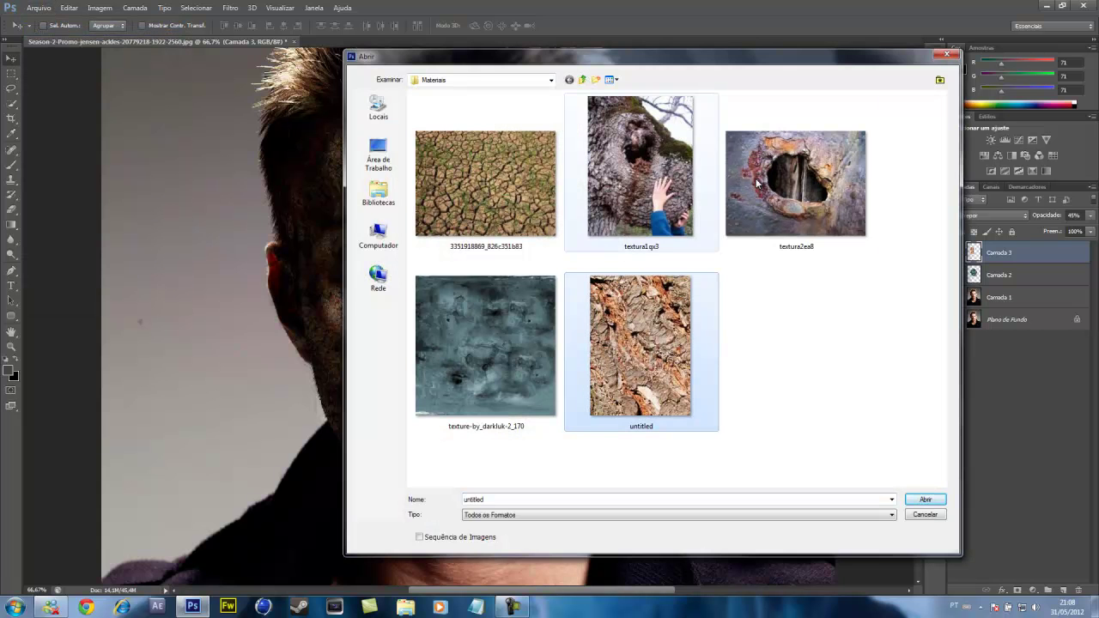
click(809, 180)
click(524, 215)
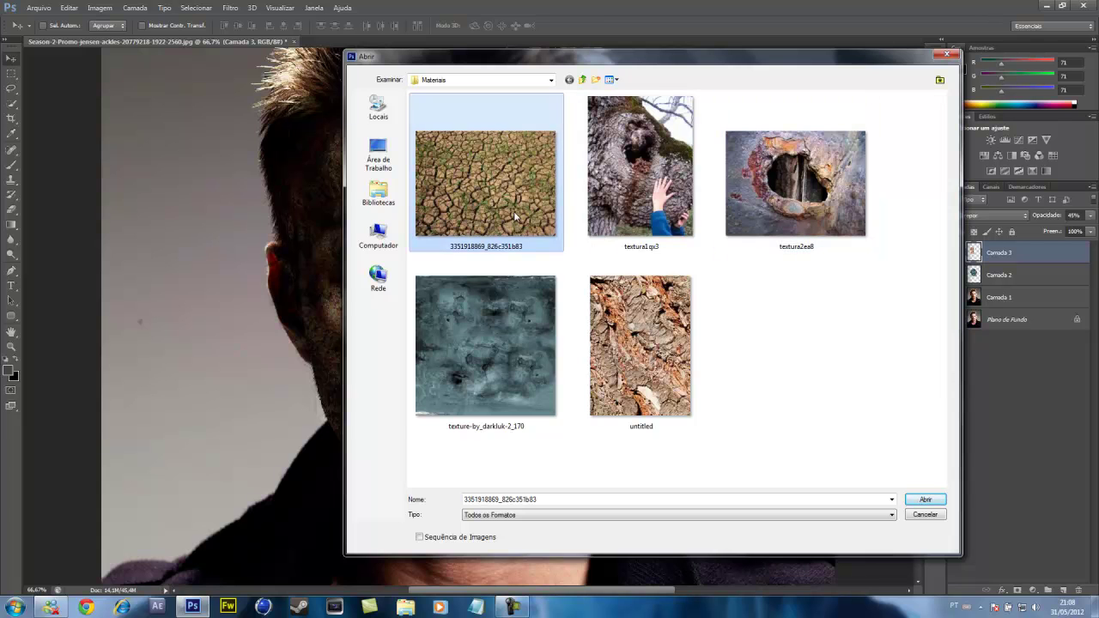
click(532, 313)
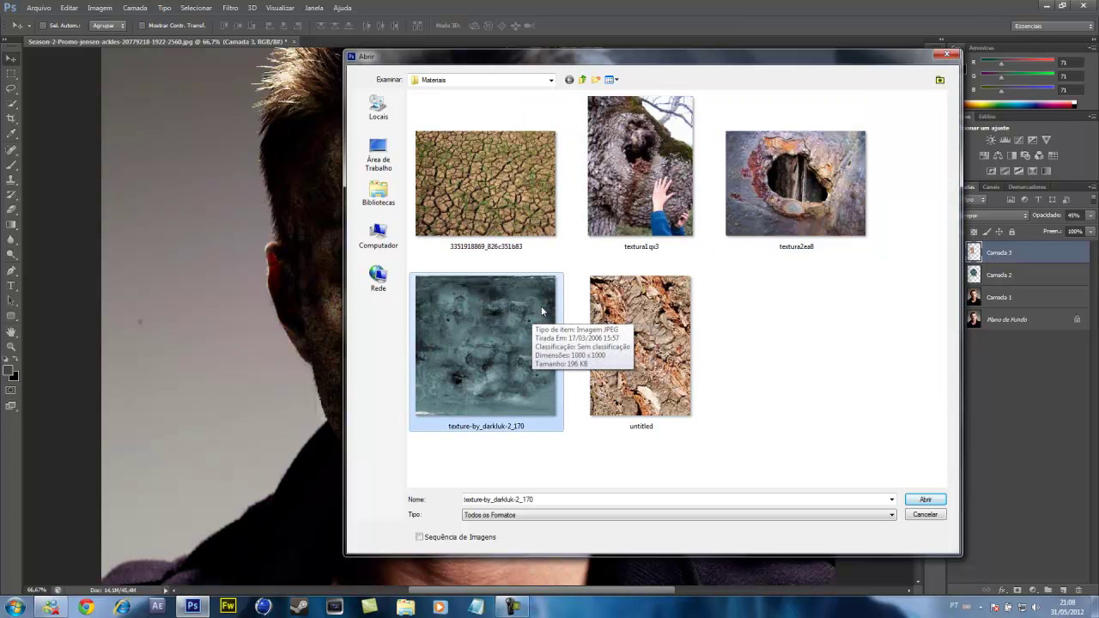
click(798, 189)
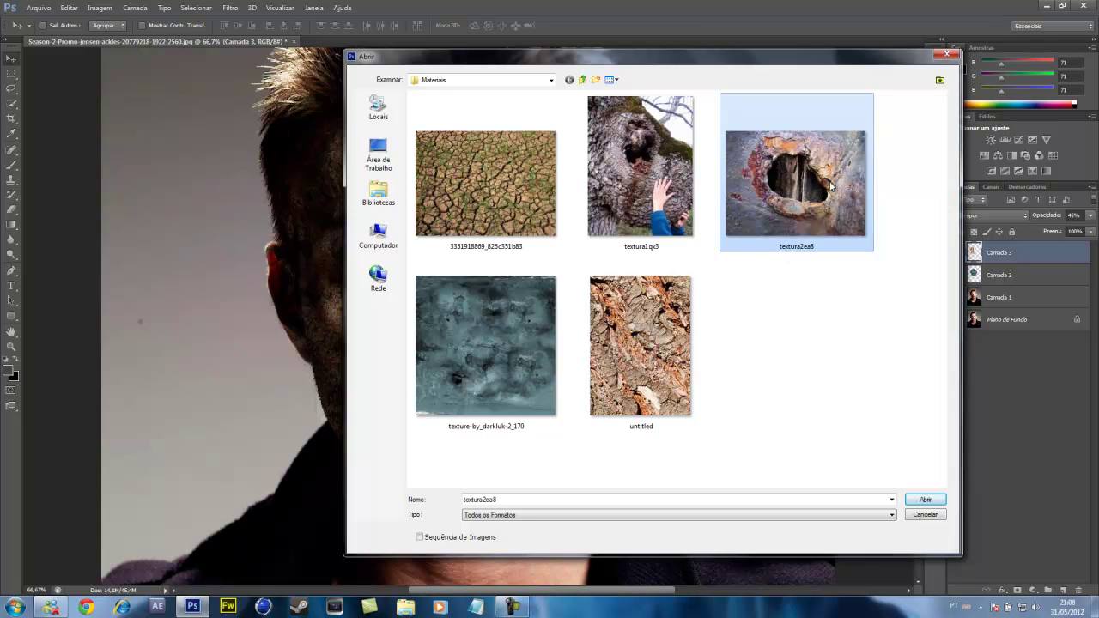
click(923, 500)
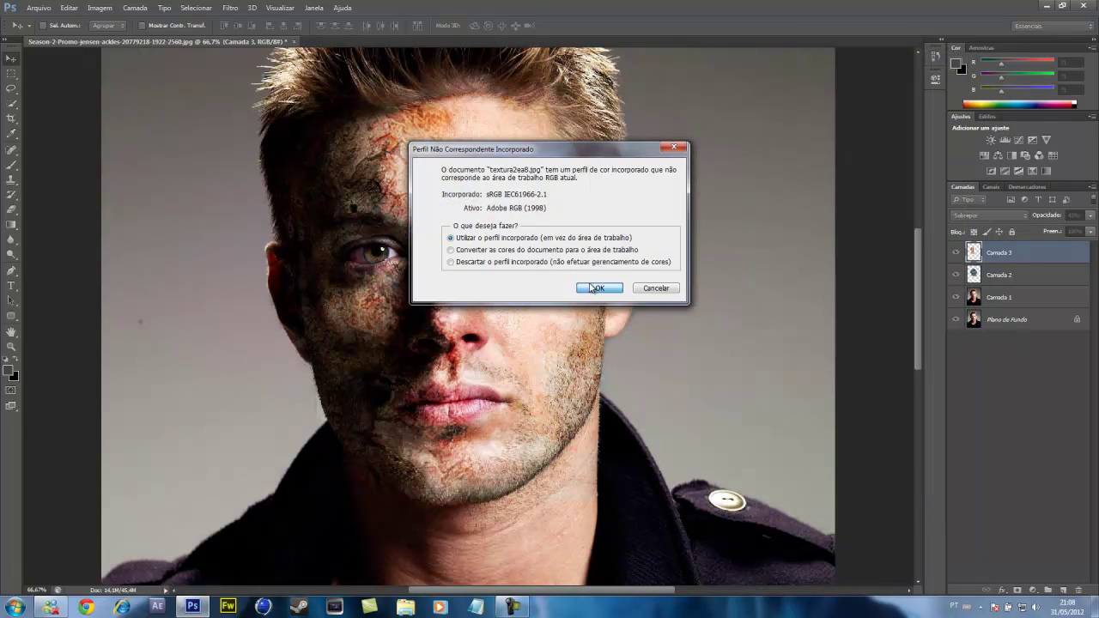
click(589, 286)
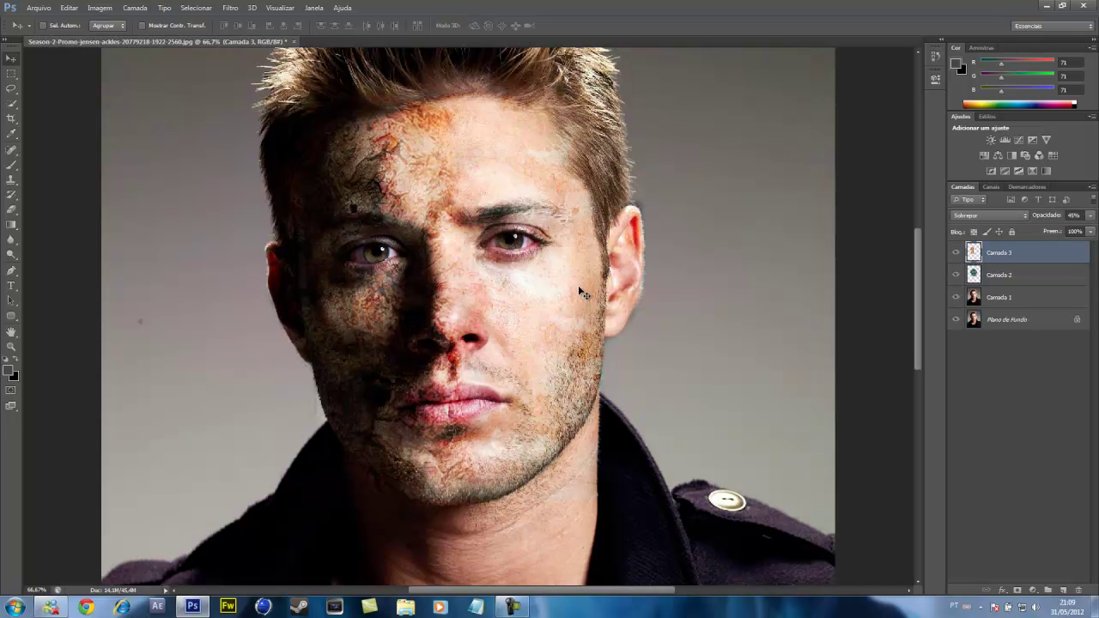
key(ctrl+v)
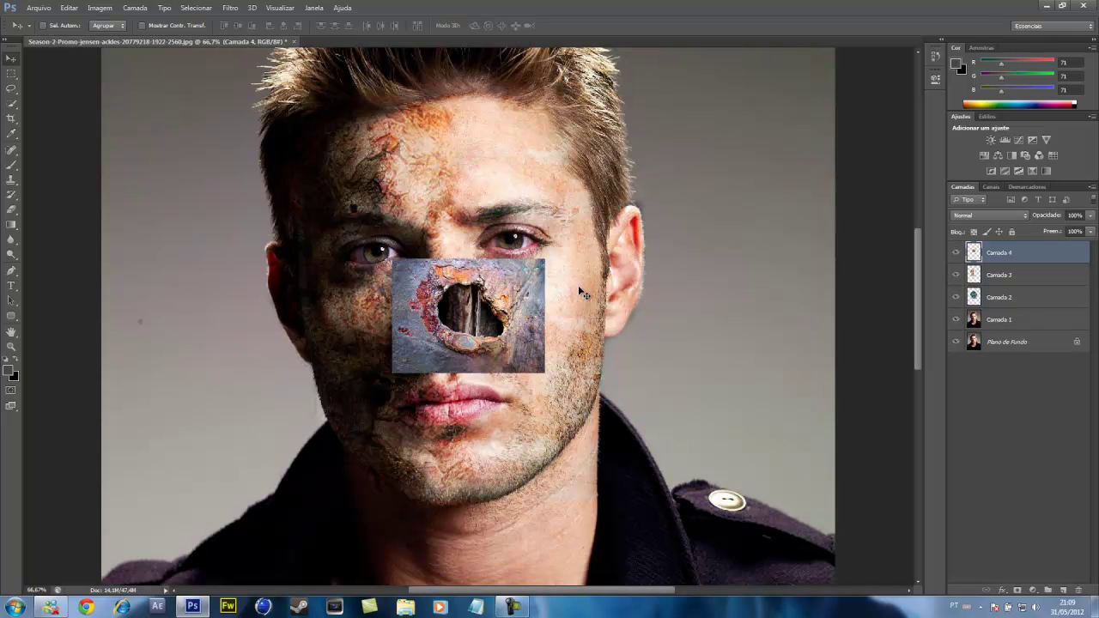
Step: Move the rusty hole texture onto the forehead above the lit eye and set its blending mode to Multiplicação
drag(486, 313, 514, 184)
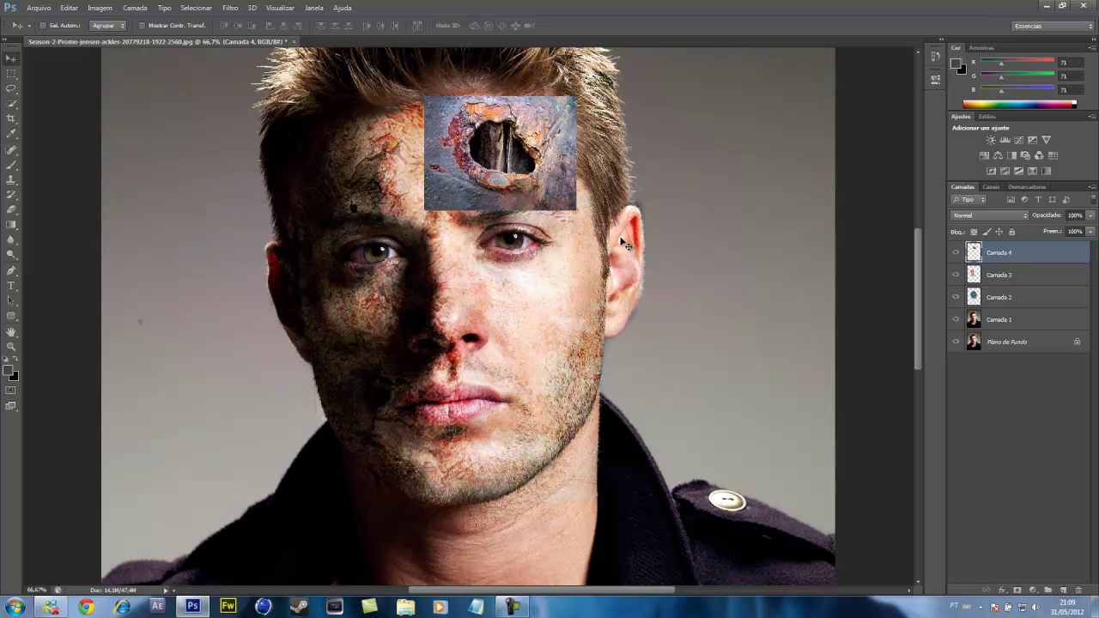
click(965, 217)
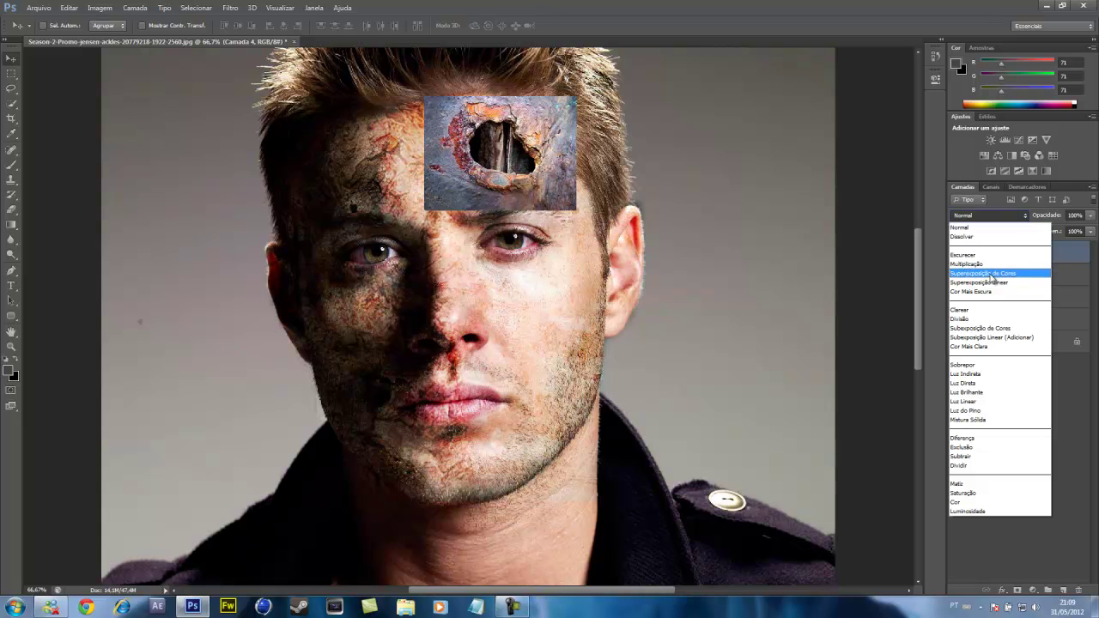
click(985, 255)
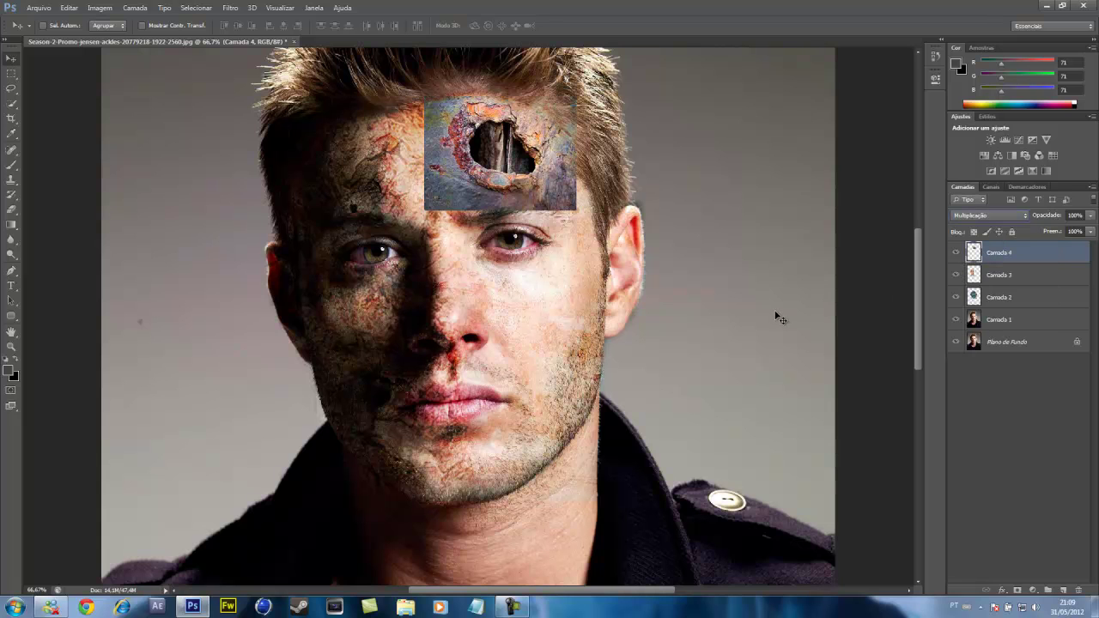
key(Down)
key(Down)
key(Up)
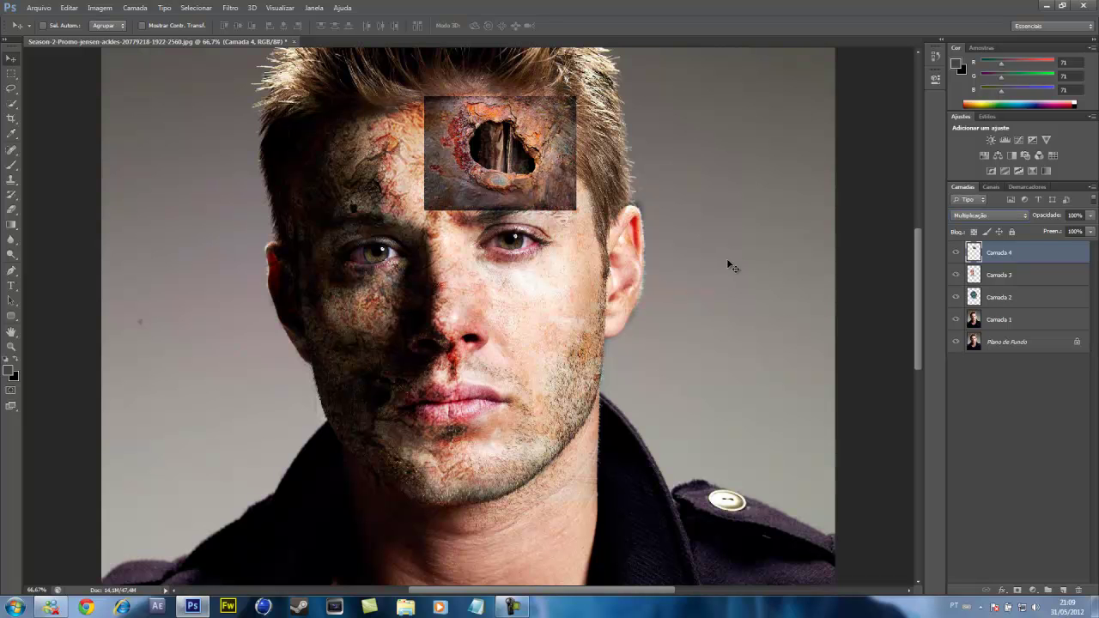
click(993, 216)
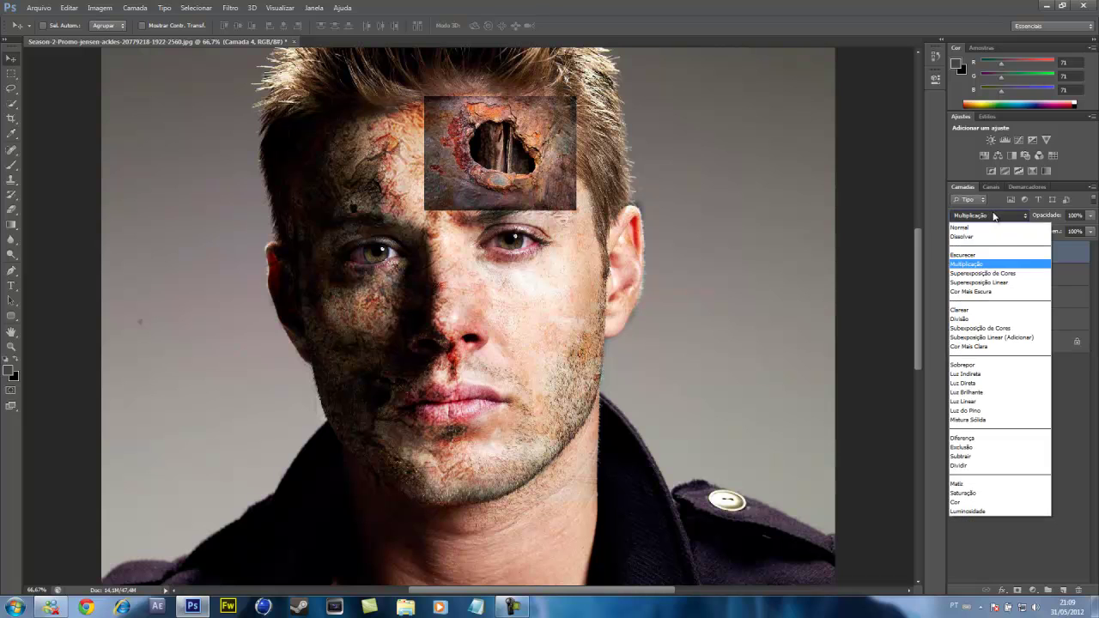
click(987, 267)
Step: Erase the rectangular edges of the texture around the forehead hole and return to the Move tool
click(11, 209)
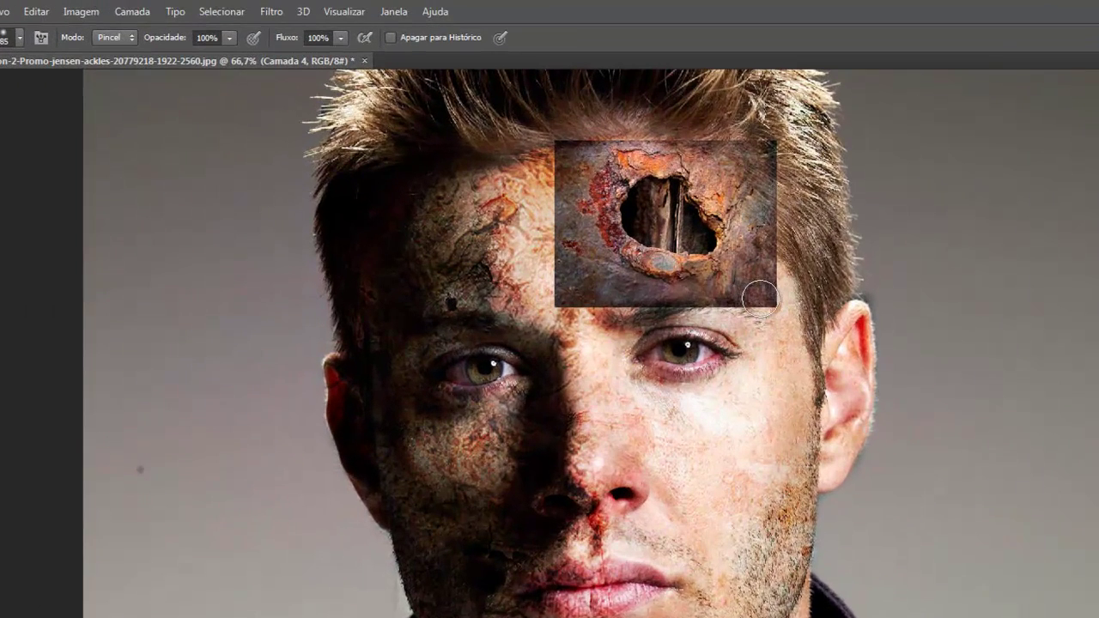
mouse_move(760, 298)
mouse_down()
mouse_move(602, 324)
mouse_move(538, 302)
mouse_move(588, 314)
mouse_move(566, 224)
mouse_move(566, 238)
mouse_move(573, 157)
mouse_move(567, 165)
mouse_move(588, 132)
mouse_move(643, 121)
mouse_move(667, 138)
mouse_move(787, 154)
mouse_move(779, 134)
mouse_move(803, 159)
mouse_move(791, 179)
mouse_move(801, 286)
mouse_move(789, 308)
mouse_move(779, 309)
mouse_move(794, 242)
mouse_move(784, 193)
mouse_move(755, 171)
mouse_up()
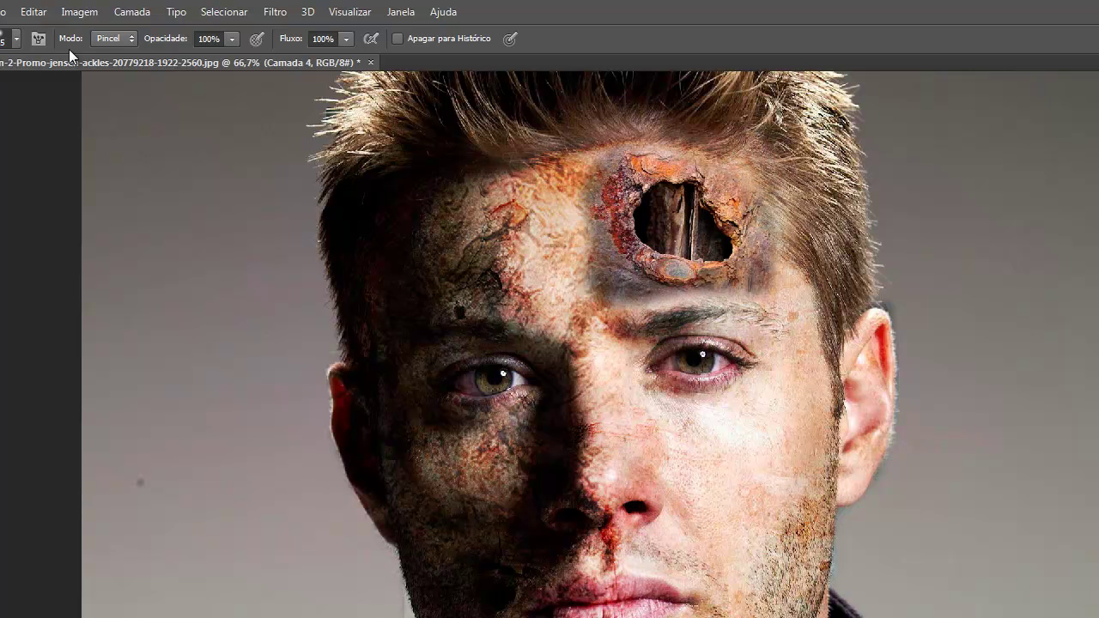
key(v)
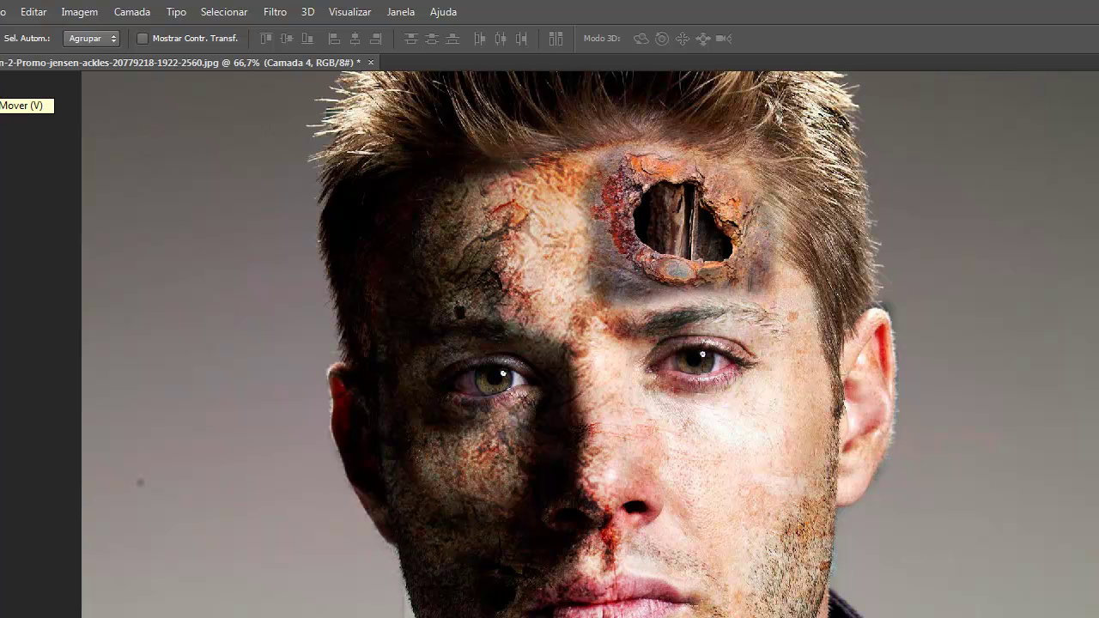
Step: Start a Matiz/Saturação adjustment on the hole texture layer Camada 4 and turn on Colorir
click(83, 17)
mouse_move(101, 55)
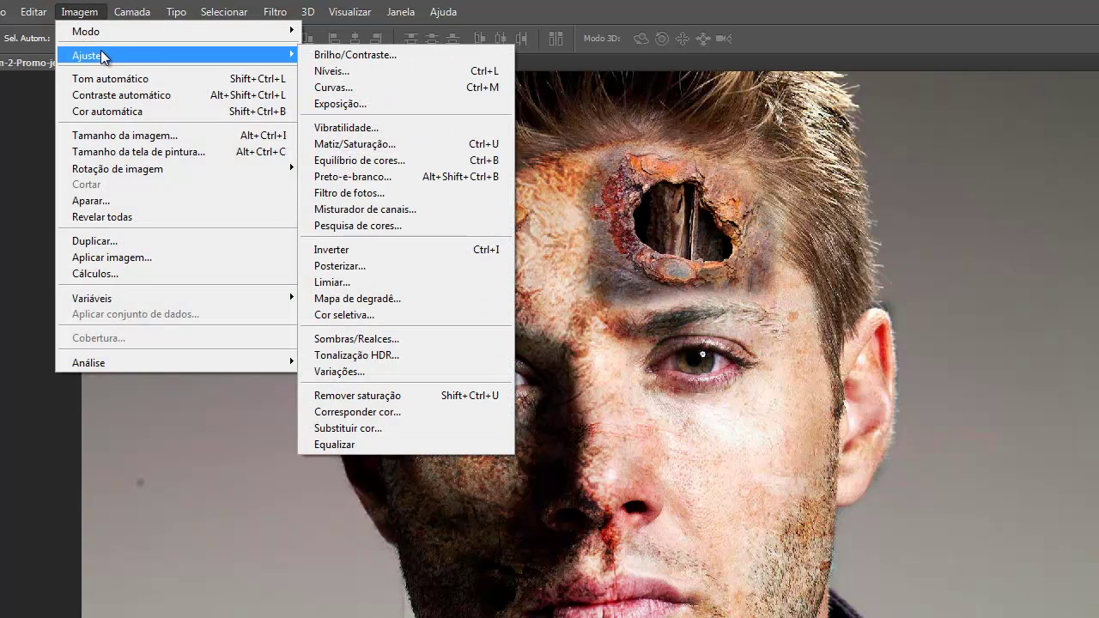
click(396, 143)
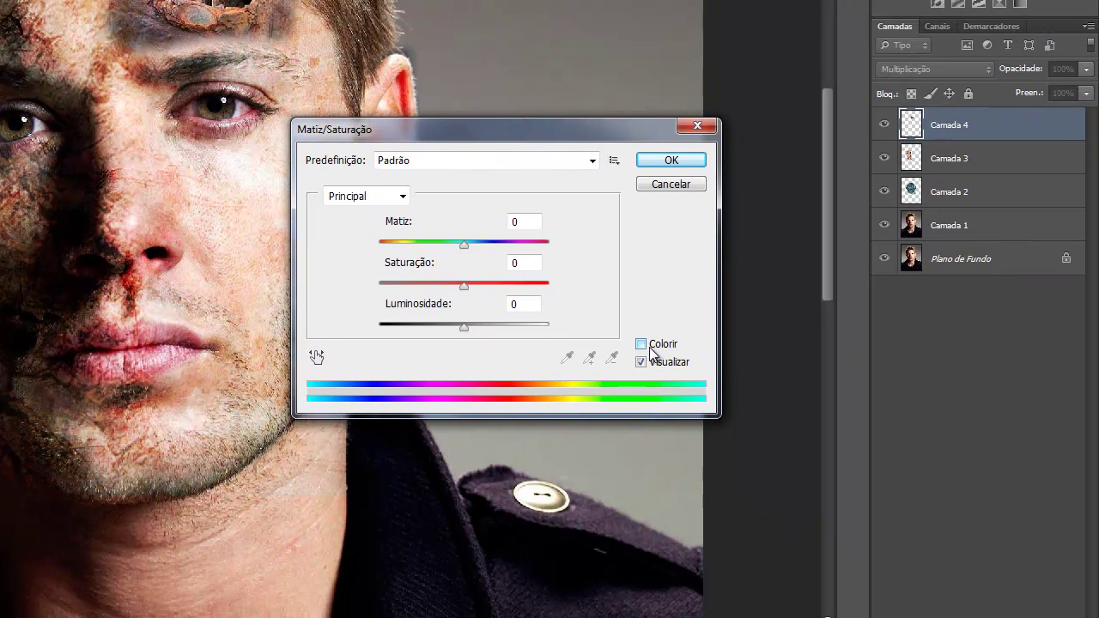
click(645, 347)
drag(417, 136, 543, 210)
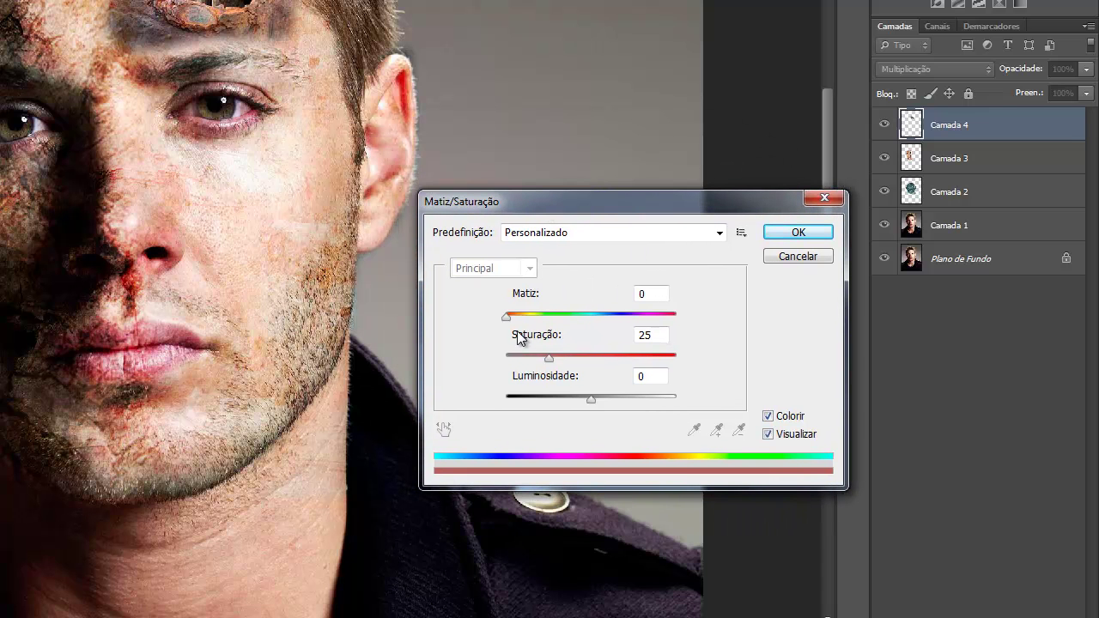
Step: Set Matiz to 45, Saturação to 13 and Luminosidade to +5 for the hole texture and apply the adjustment
drag(507, 322, 522, 325)
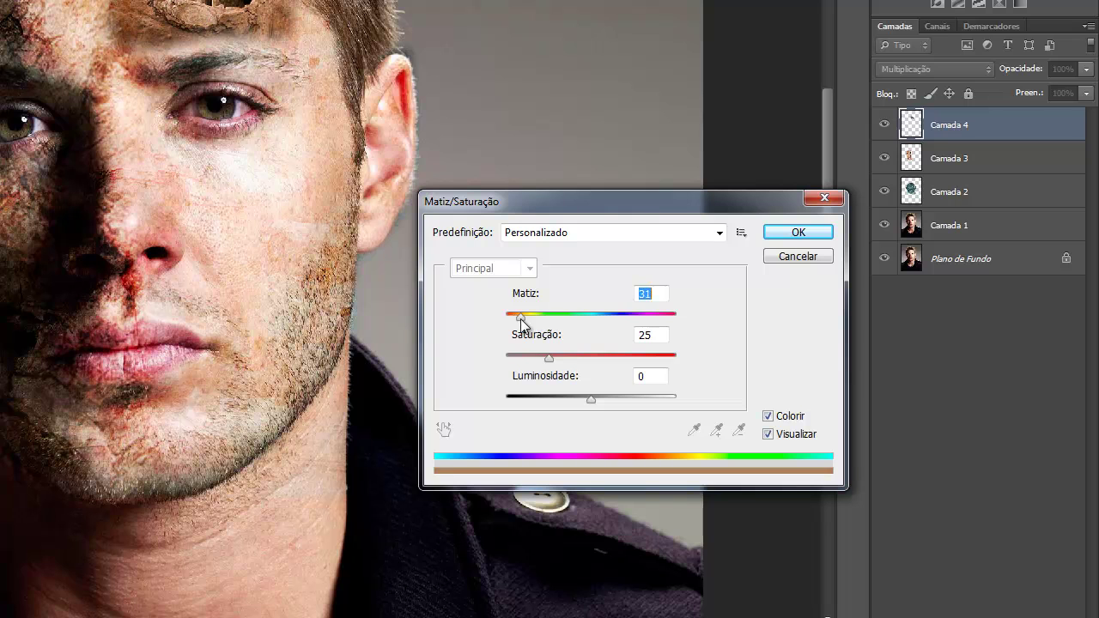
mouse_move(551, 359)
mouse_down()
mouse_move(536, 364)
mouse_move(546, 364)
mouse_up()
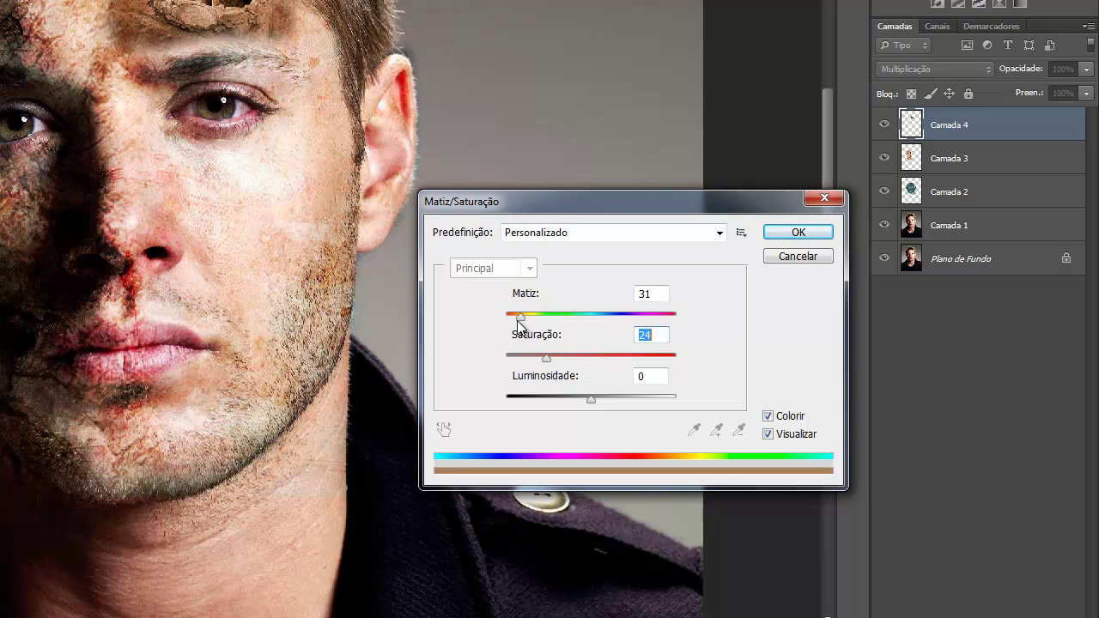
drag(521, 319, 525, 316)
mouse_move(594, 400)
mouse_down()
mouse_move(614, 400)
mouse_move(602, 401)
mouse_up()
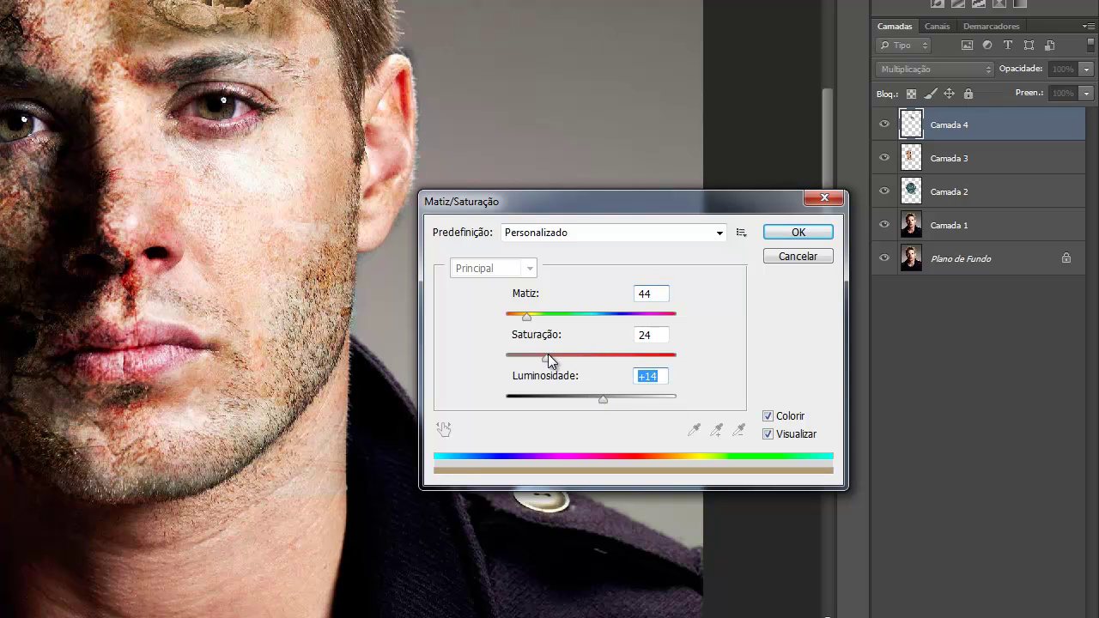
mouse_move(547, 358)
mouse_down()
mouse_move(572, 363)
mouse_move(537, 362)
mouse_up()
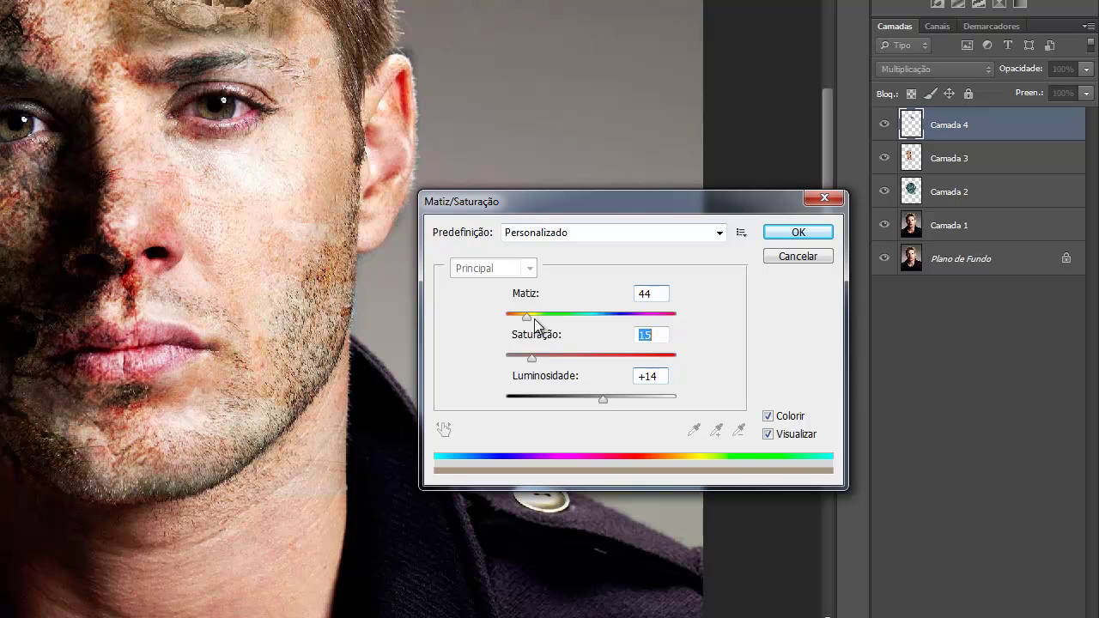
key(Up)
drag(531, 319, 515, 326)
mouse_move(534, 359)
mouse_down()
mouse_move(546, 359)
mouse_move(502, 361)
mouse_move(526, 361)
mouse_up()
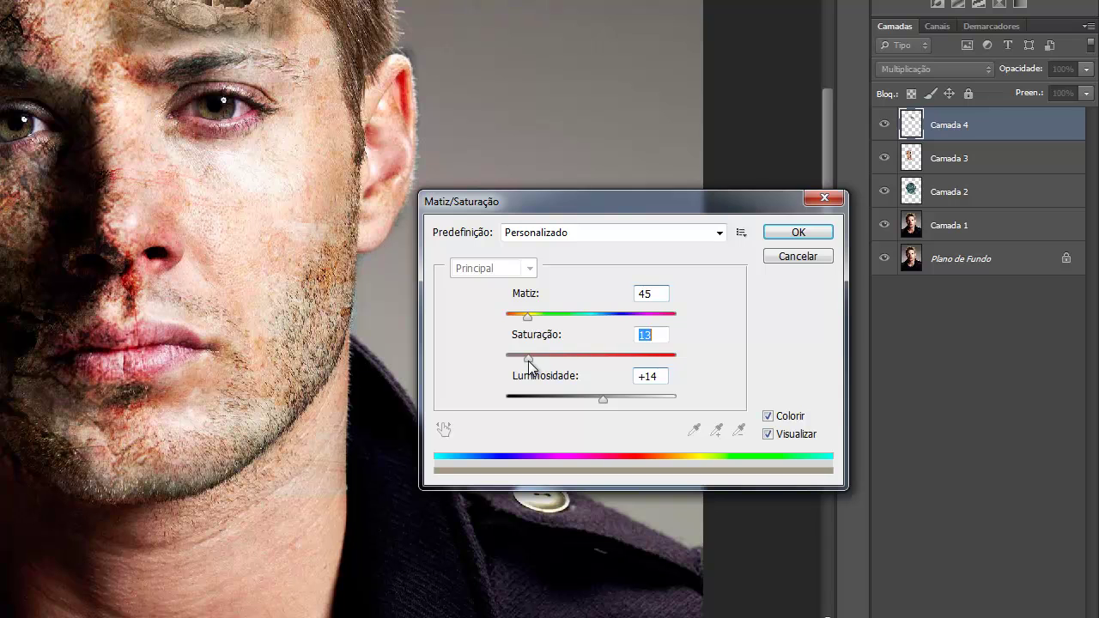
mouse_move(601, 402)
mouse_down()
mouse_move(614, 401)
mouse_move(577, 403)
mouse_move(595, 402)
mouse_up()
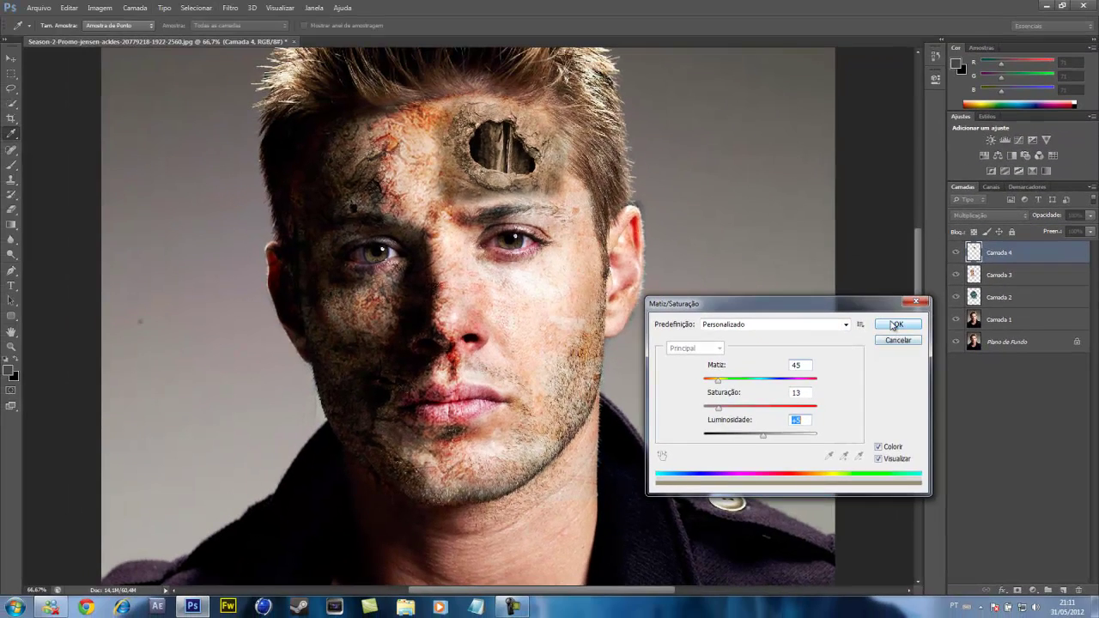
click(895, 325)
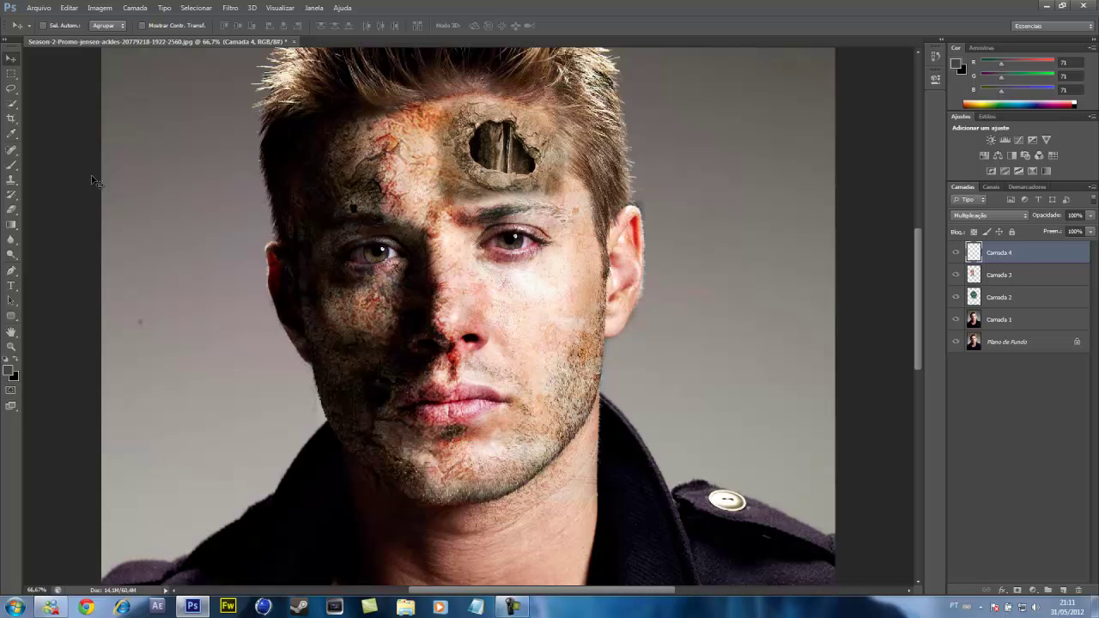
Step: Erase the leftover texture on the mid-forehead side of the hole on Camada 4
click(12, 210)
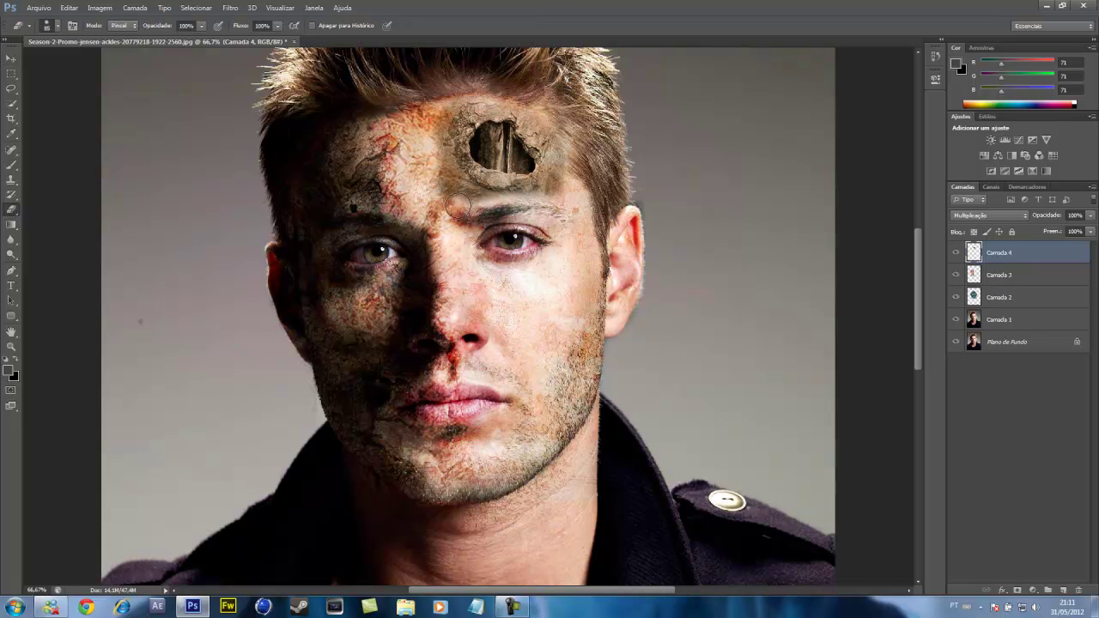
mouse_move(429, 158)
mouse_down()
mouse_move(425, 114)
mouse_move(447, 105)
mouse_up()
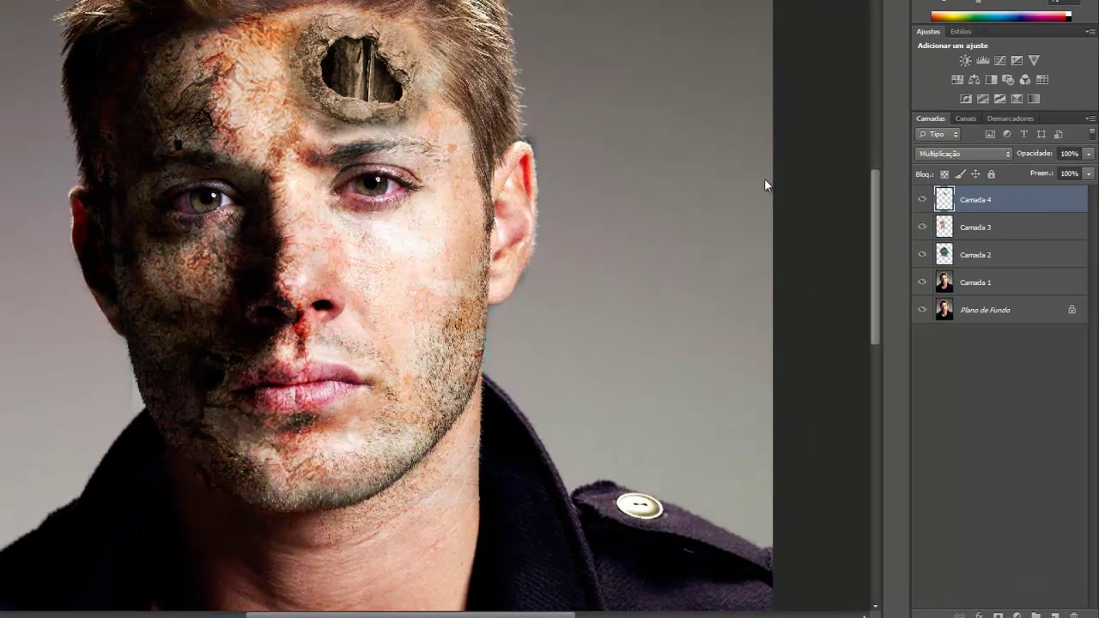
Step: Try other blend modes on the hole texture layer Camada 4, including Superexposição Linear, Subexposição de Cores, Cor Mais Clara, Luz Direta and Sobrepor
click(999, 212)
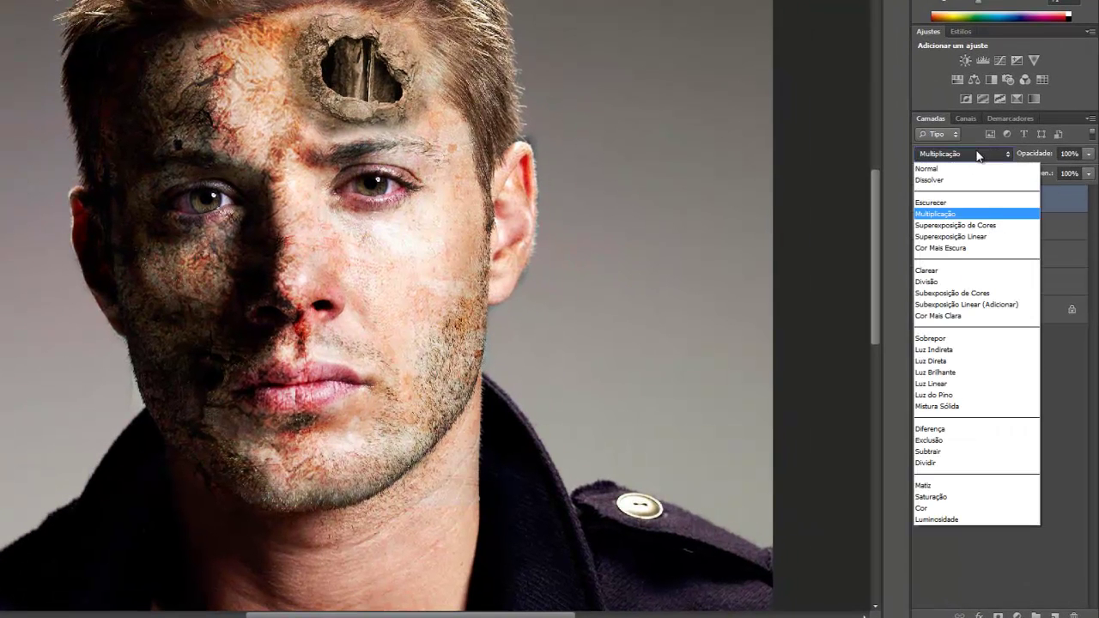
click(964, 214)
key(shift+plus)
key(shift+plus)
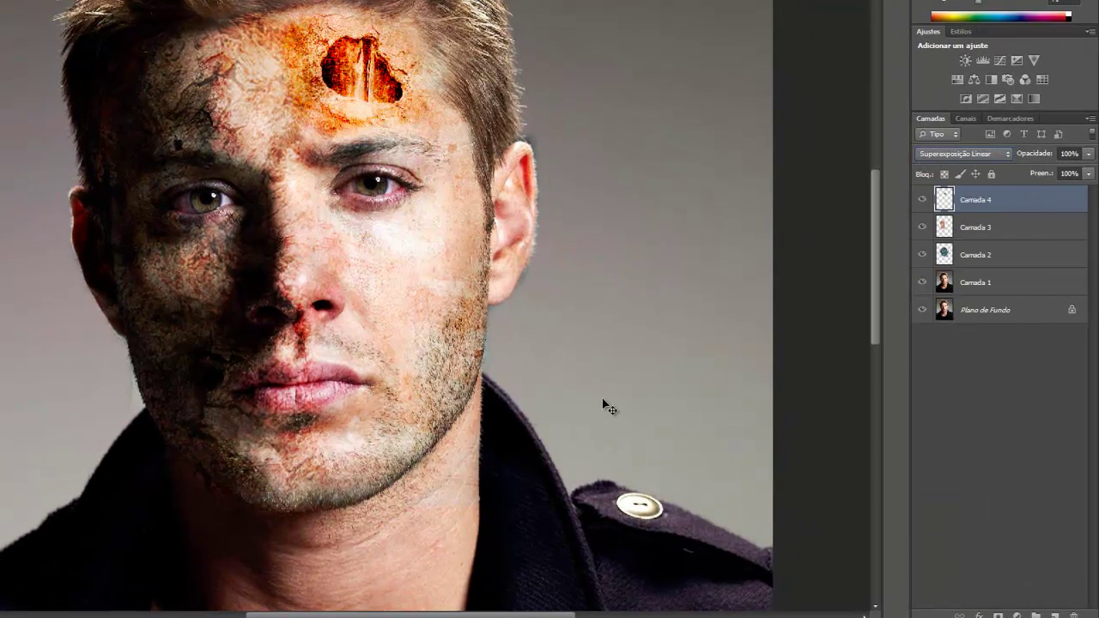
key(shift+minus)
key(shift+minus)
key(shift+minus)
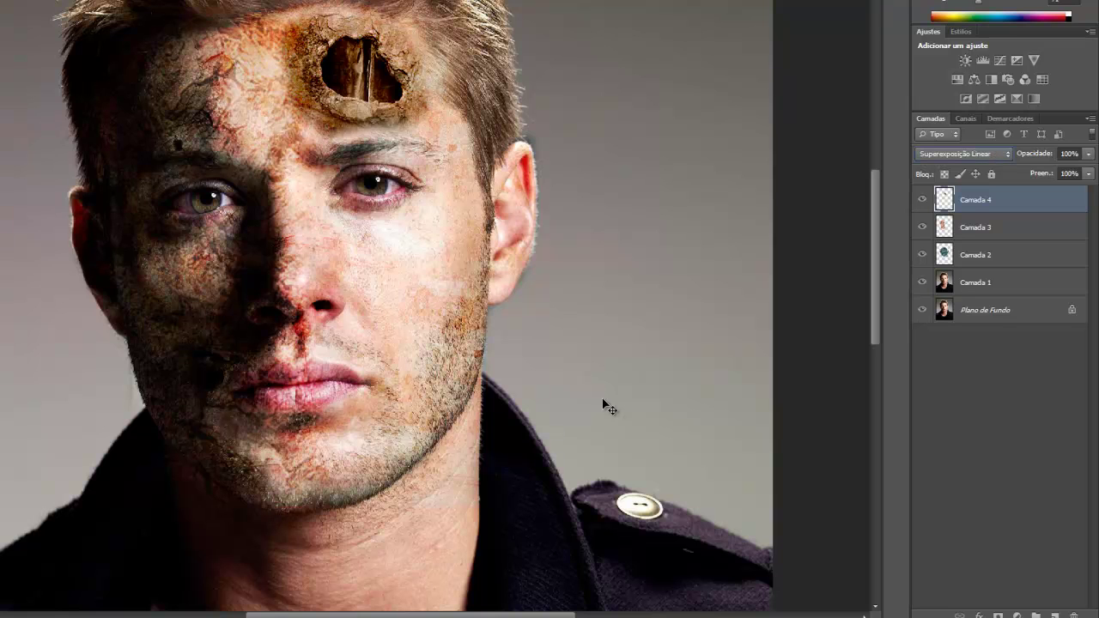
key(shift+plus)
key(shift+plus)
key(shift+plus)
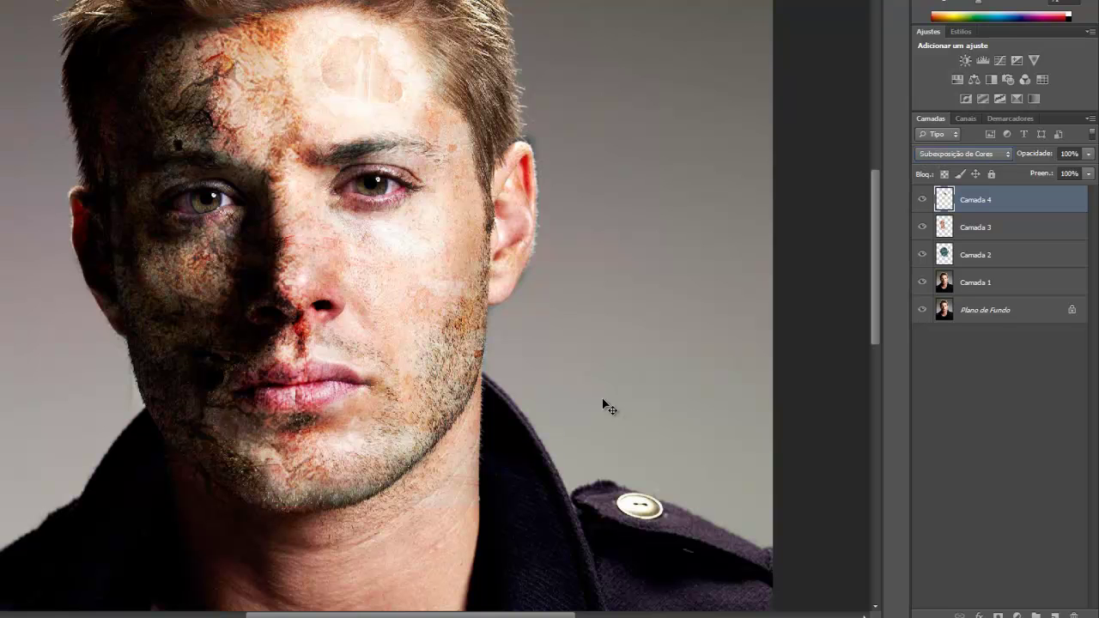
key(shift+plus)
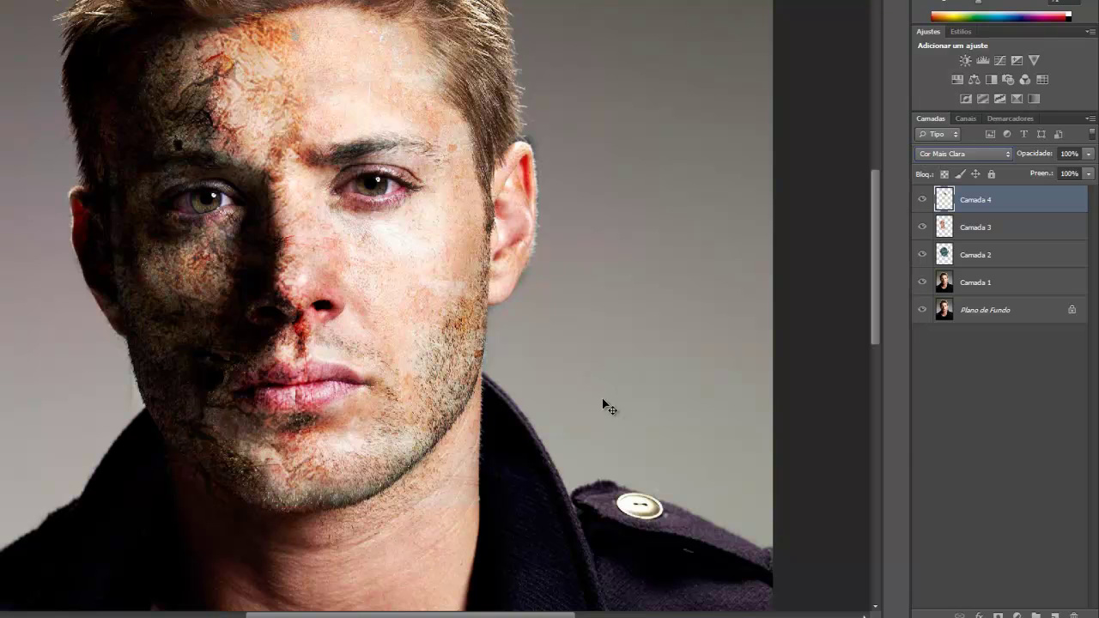
key(shift+plus)
key(shift+plus)
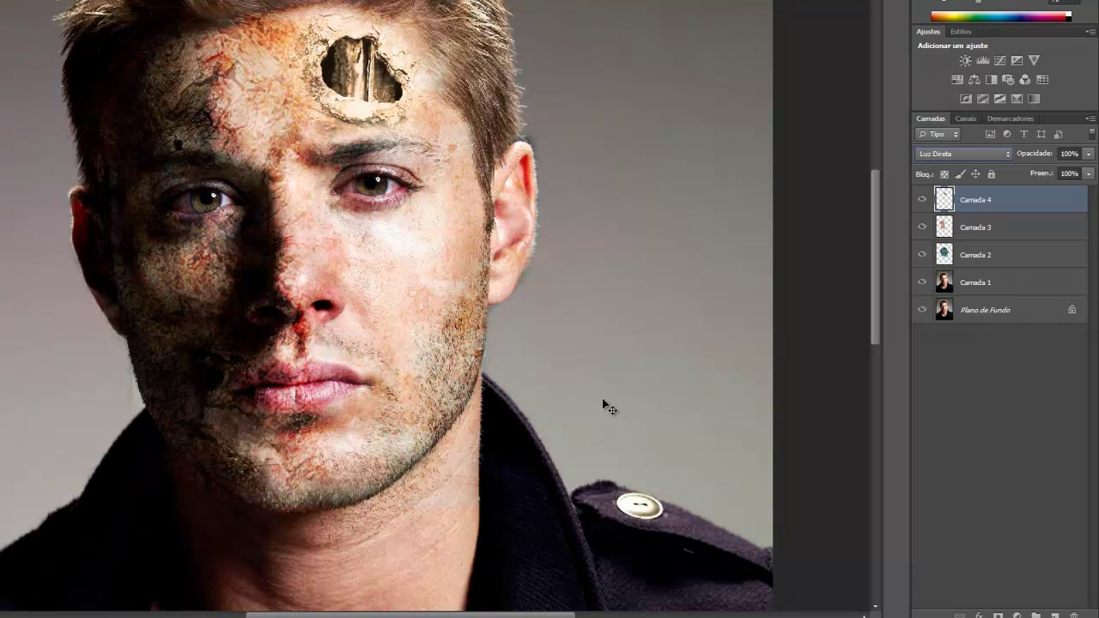
key(shift+plus)
key(shift+minus)
key(shift+minus)
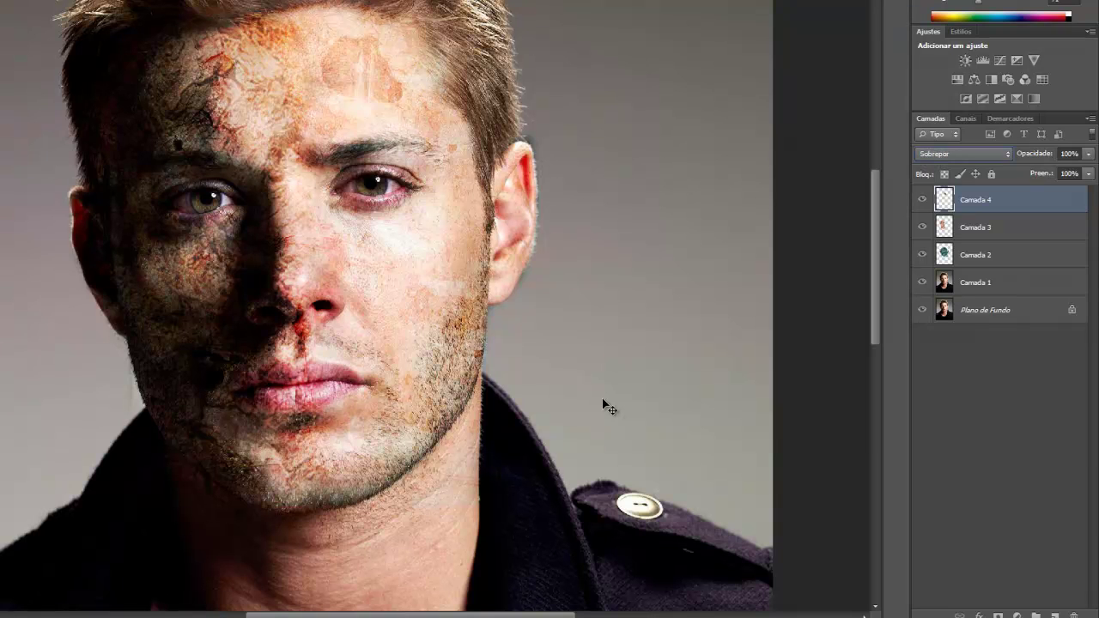
Step: Set the blend mode of the forehead hole layer Camada 4 to Luz Direta, trying Luz Indireta first
click(917, 155)
click(927, 347)
click(986, 154)
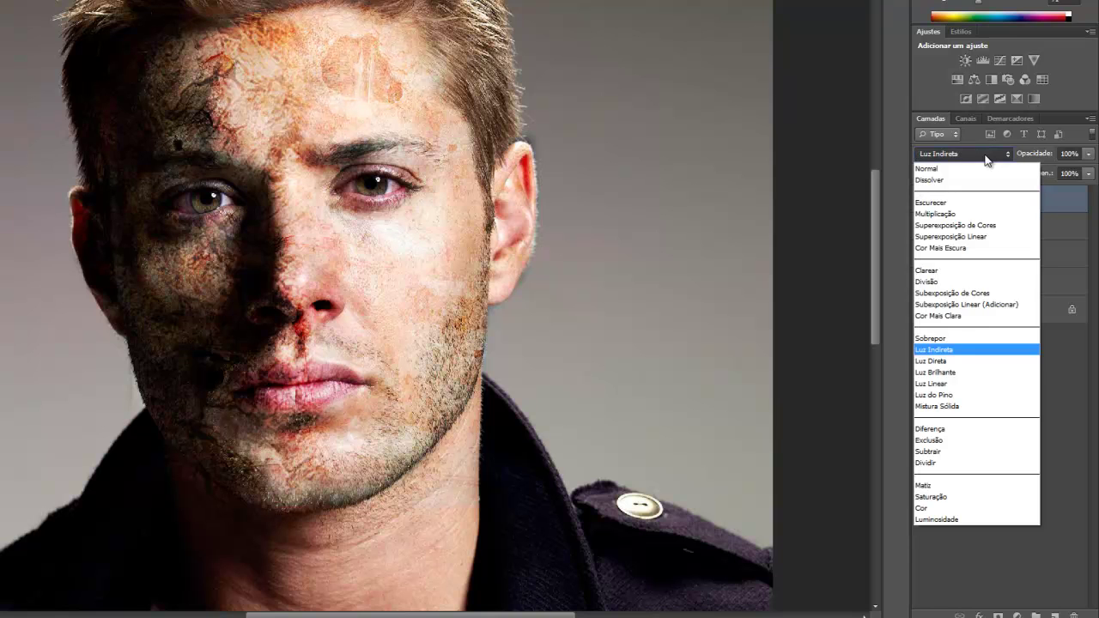
click(961, 361)
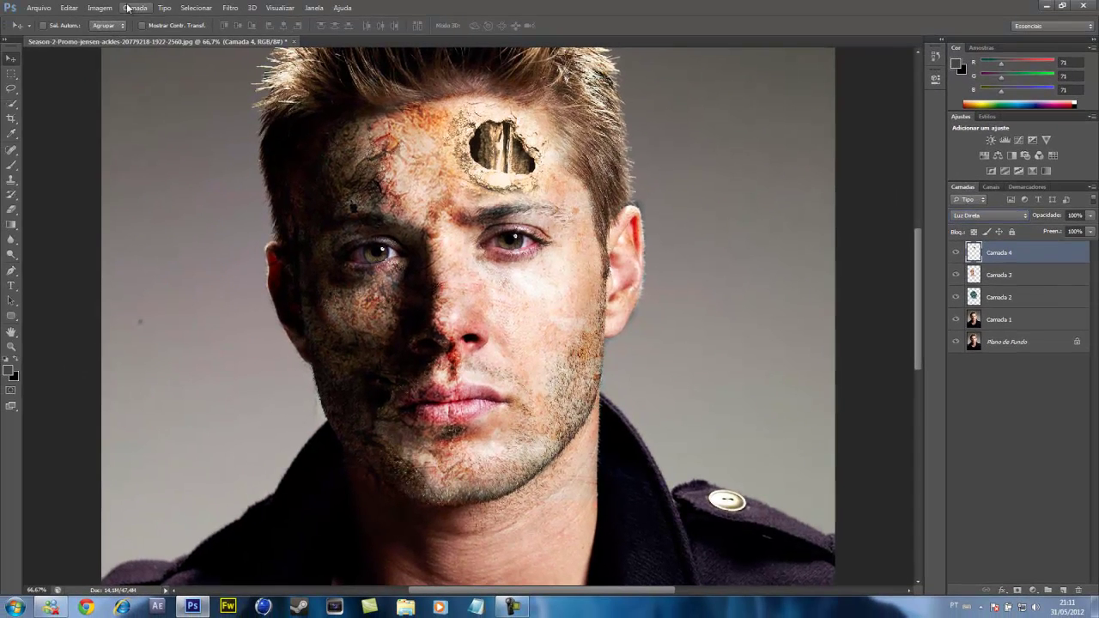
Step: Colorize the forehead hole with a Matiz/Saturação adjustment using Colorir, Matiz 29 and Saturação 13
click(100, 10)
mouse_move(112, 40)
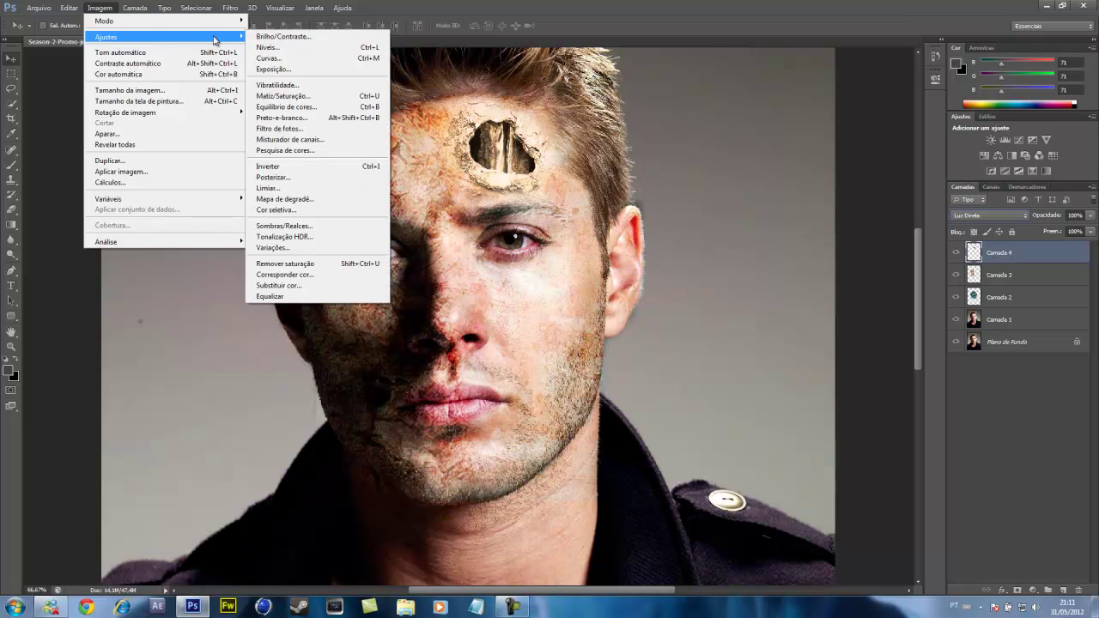
click(310, 96)
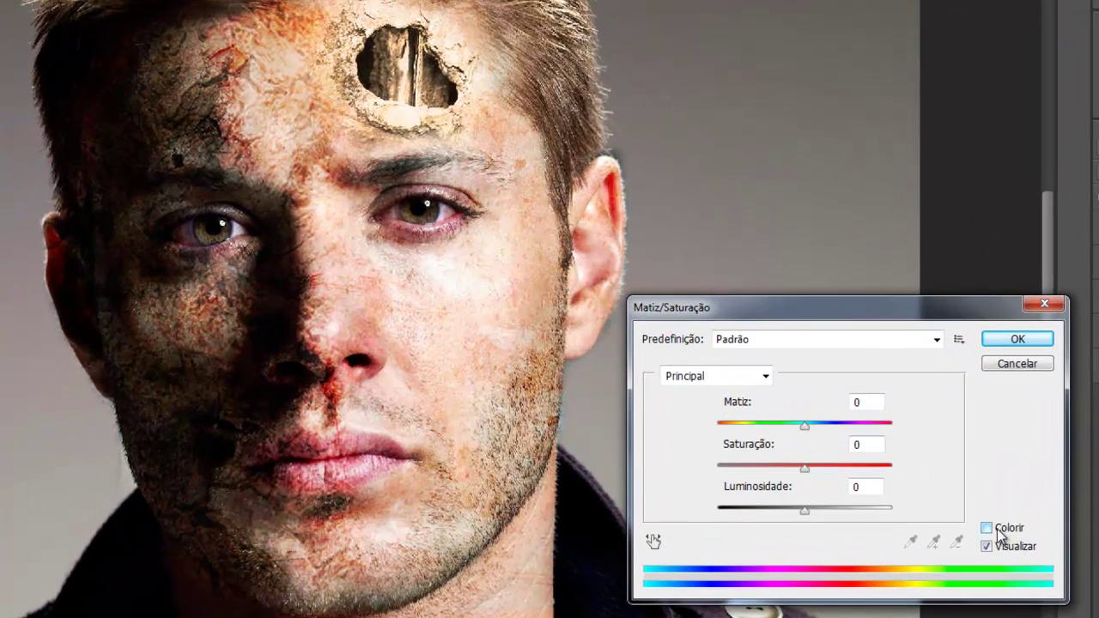
click(997, 533)
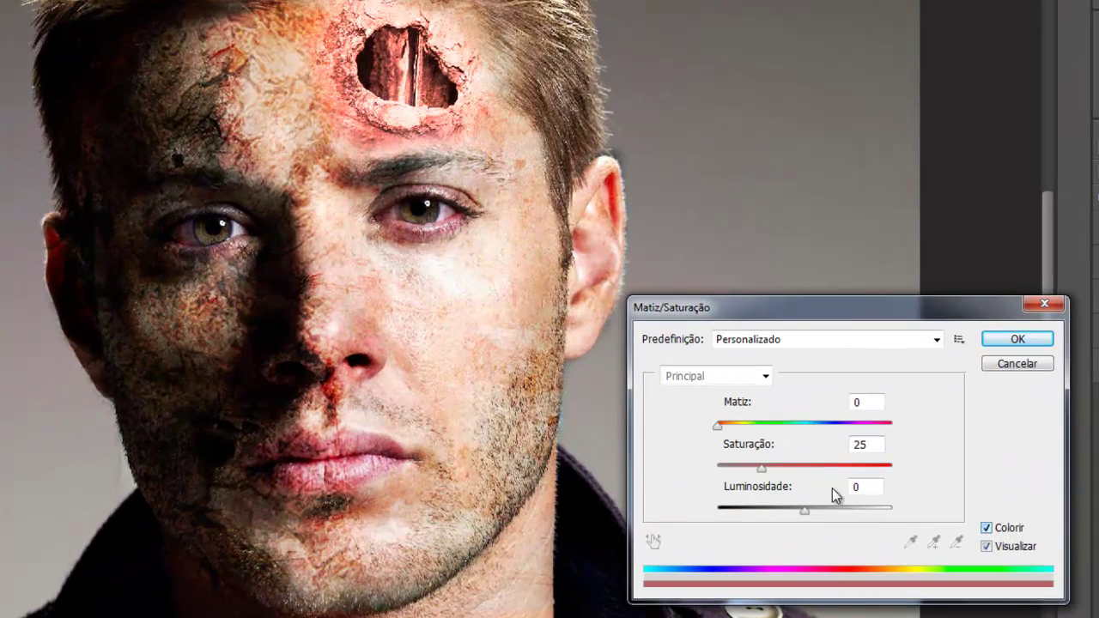
drag(716, 426, 746, 475)
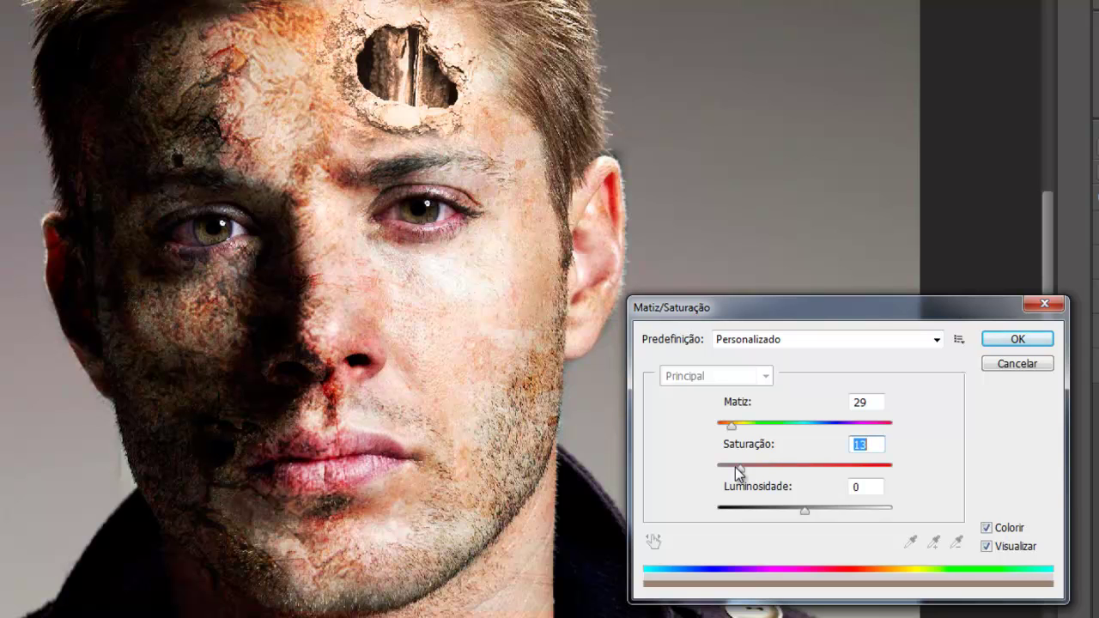
click(1018, 339)
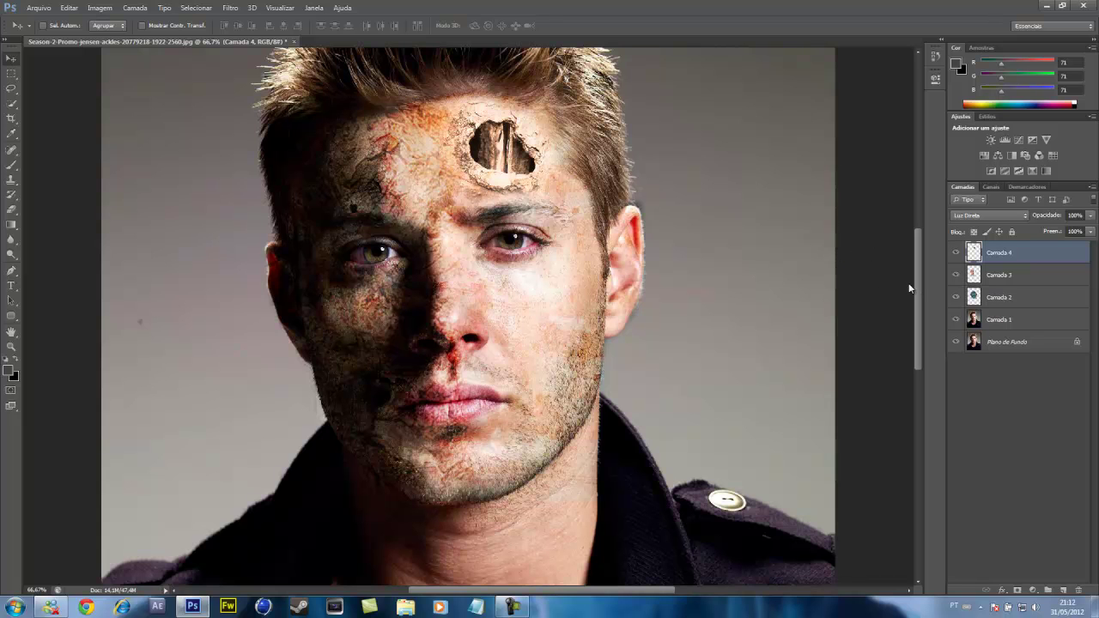
Step: Duplicate the hole layer Camada 4 and move the copy onto the brightly lit cheek beside the nose
mouse_move(919, 289)
mouse_down()
mouse_move(917, 267)
mouse_move(917, 284)
mouse_move(903, 279)
mouse_up()
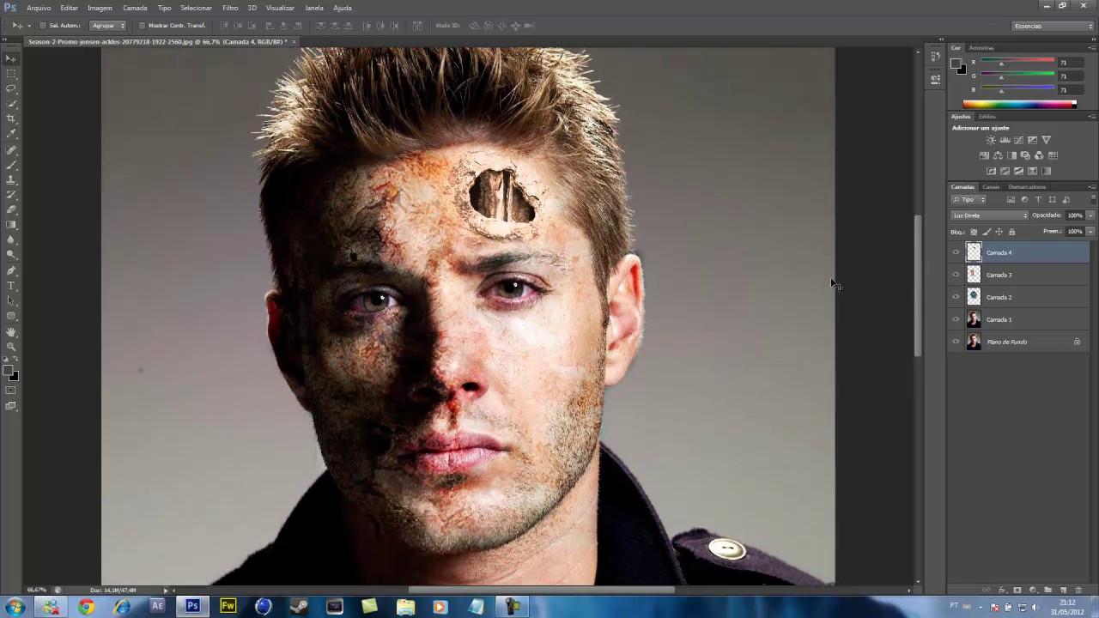
key(ctrl+j)
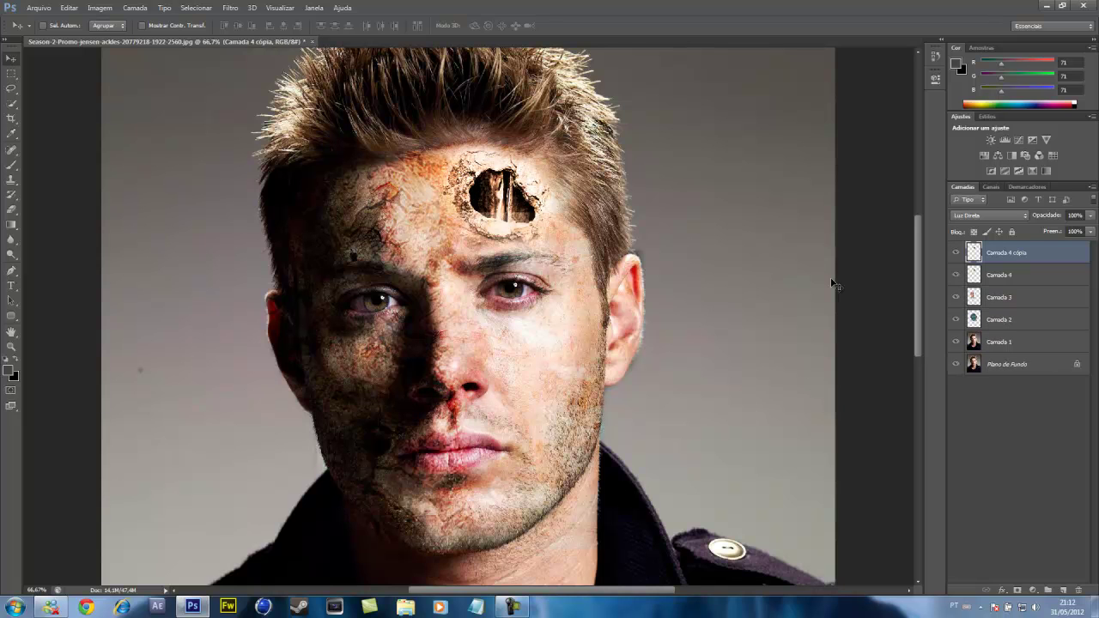
drag(512, 176, 552, 354)
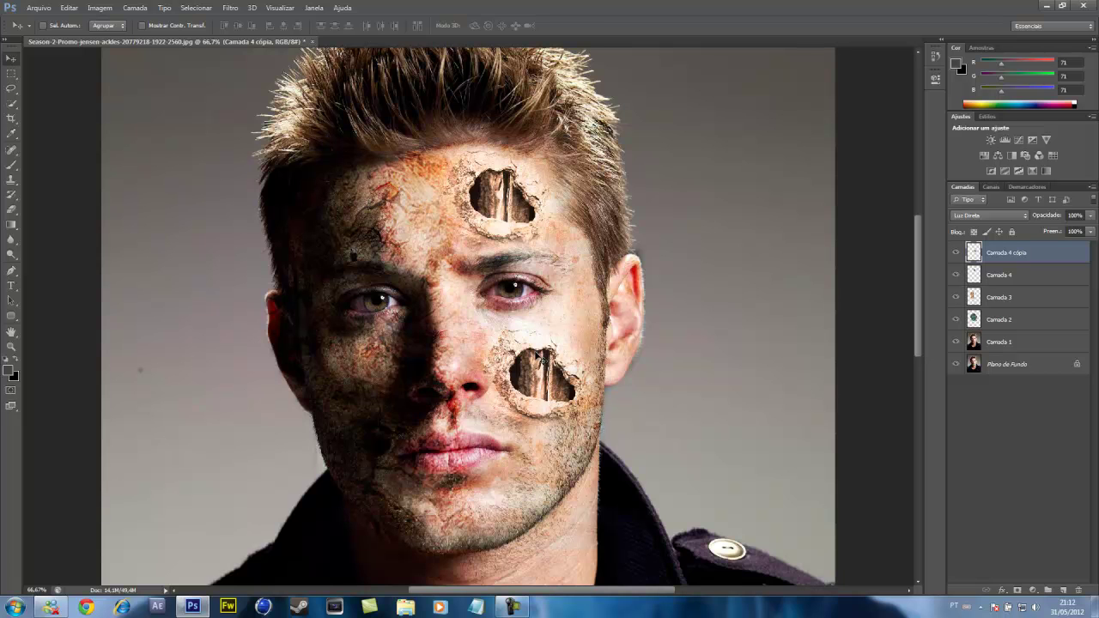
Step: Rotate the copied hole about a quarter turn counterclockwise and settle it on the cheek between the nose and ear
key(ctrl+t)
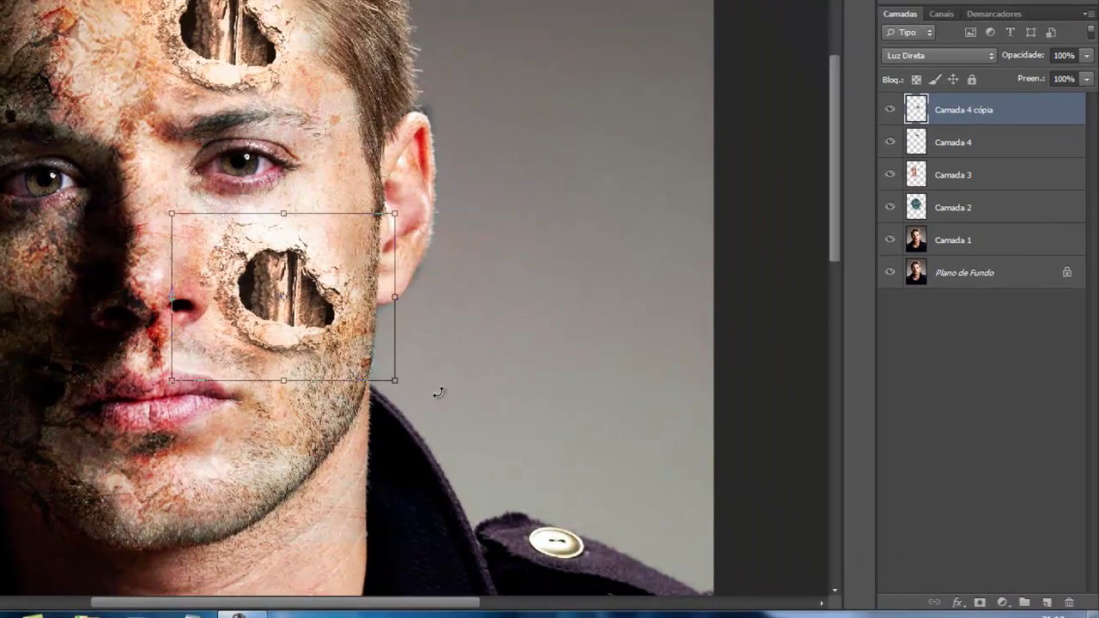
drag(658, 445, 643, 313)
drag(415, 187, 383, 134)
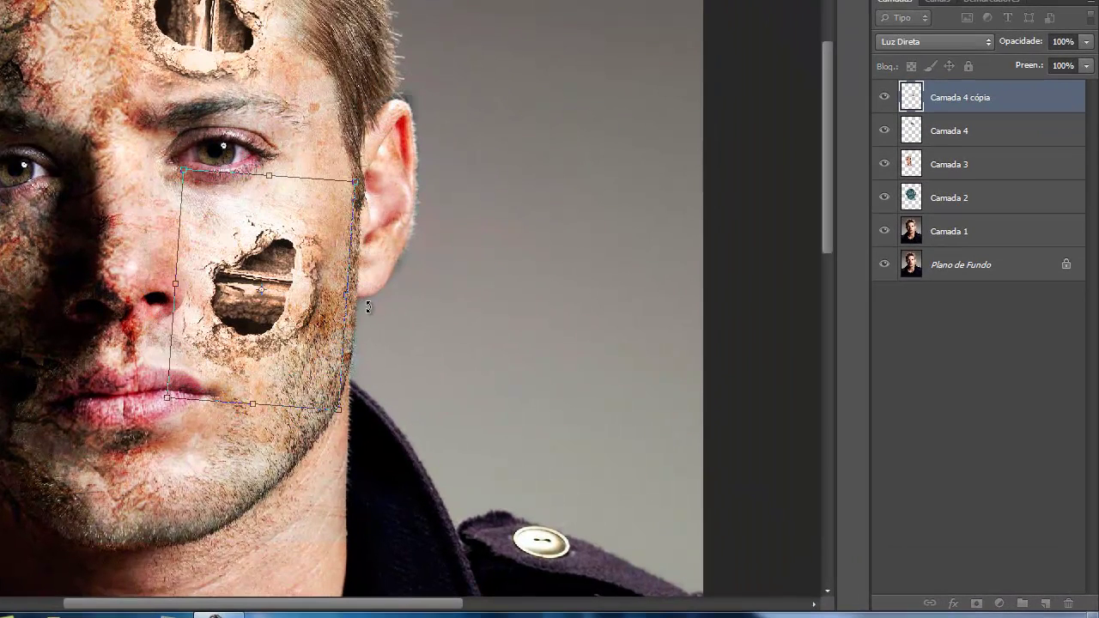
key(Return)
drag(277, 295, 281, 288)
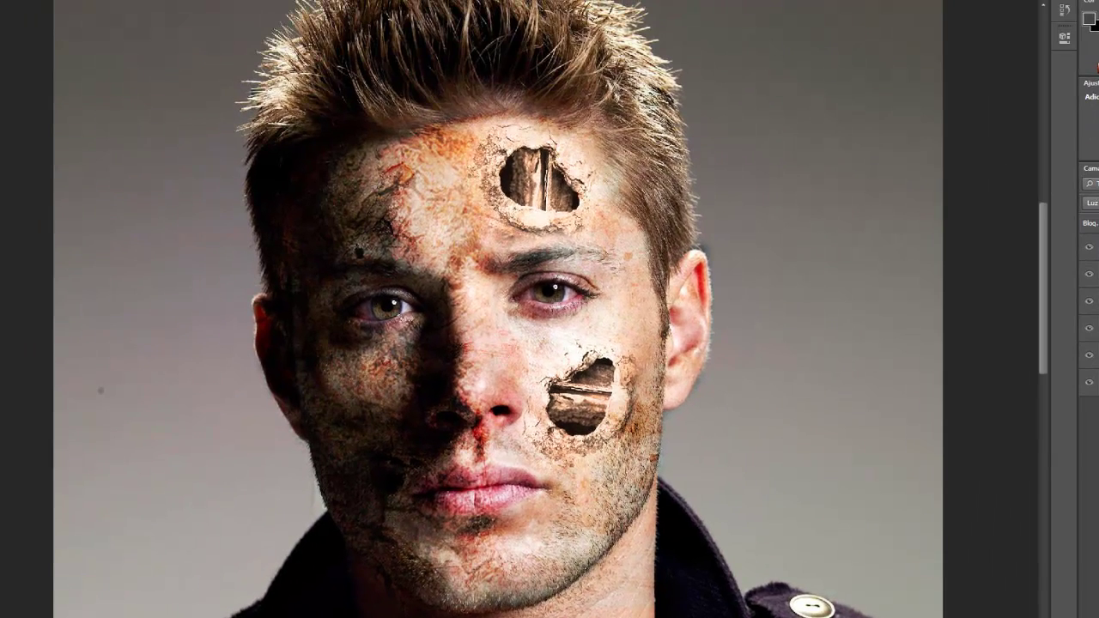
Step: Open the tree bark image textura1qx3 from the Materiais folder, keeping its embedded color profile
click(0, 0)
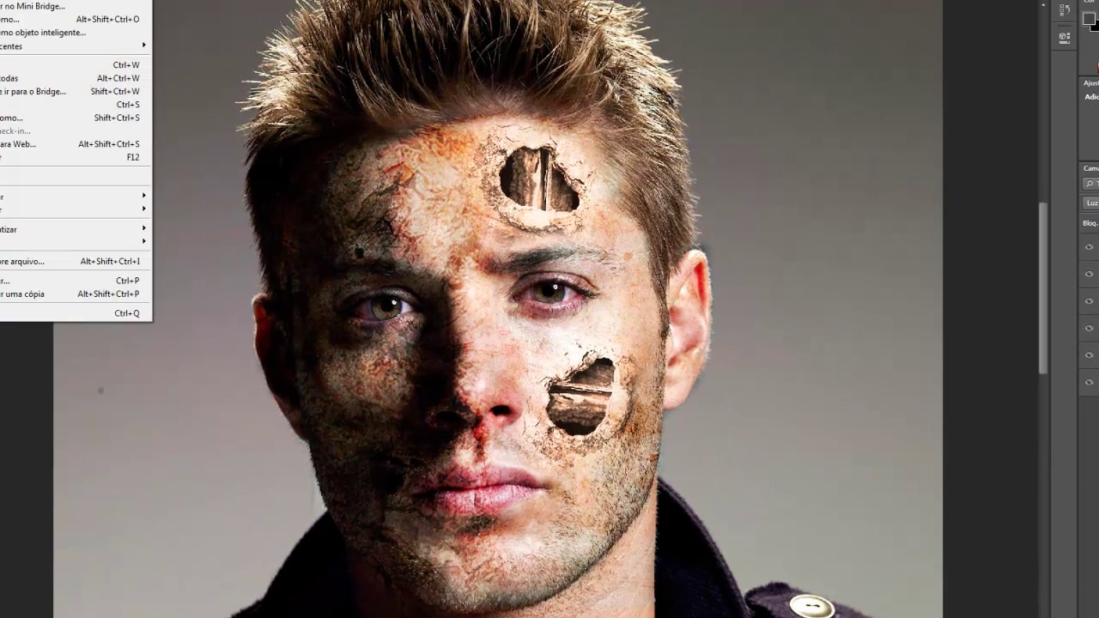
key(ctrl+o)
click(697, 170)
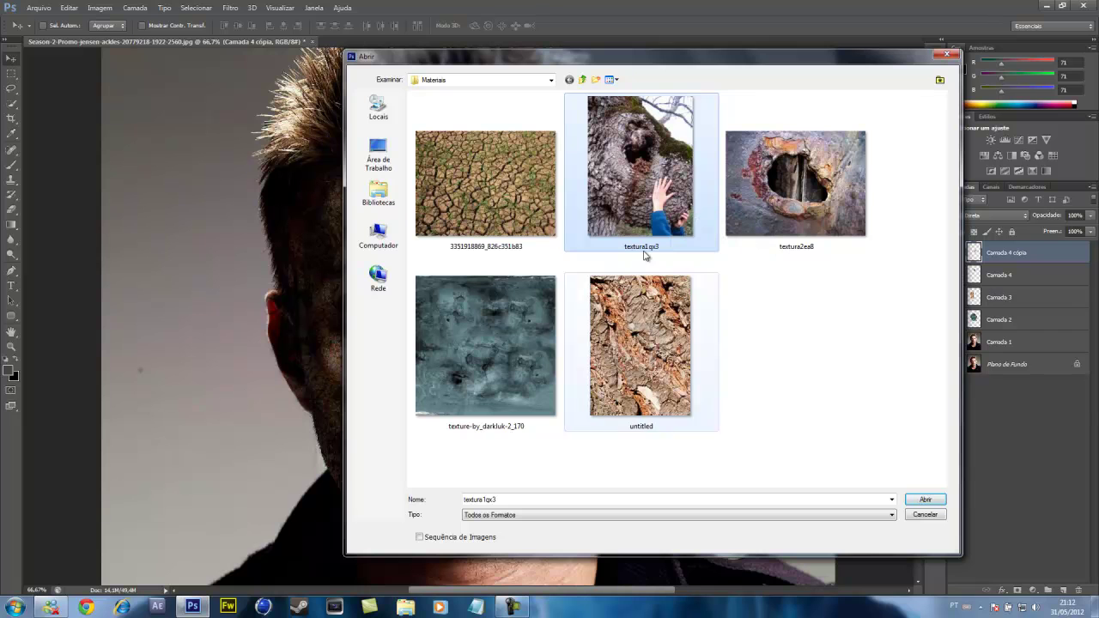
click(925, 502)
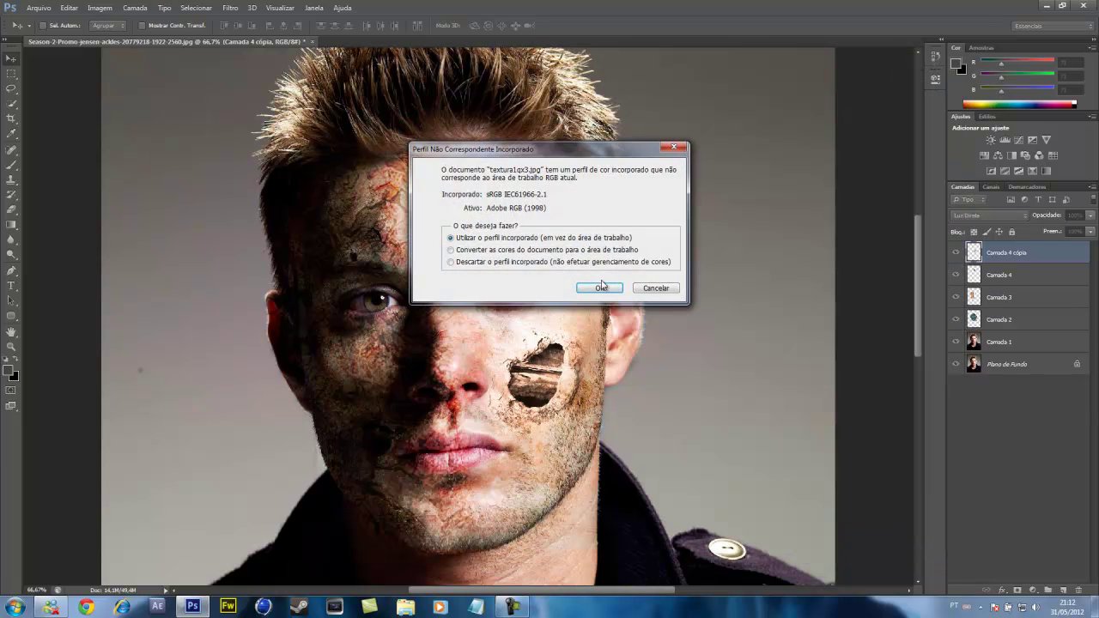
click(594, 286)
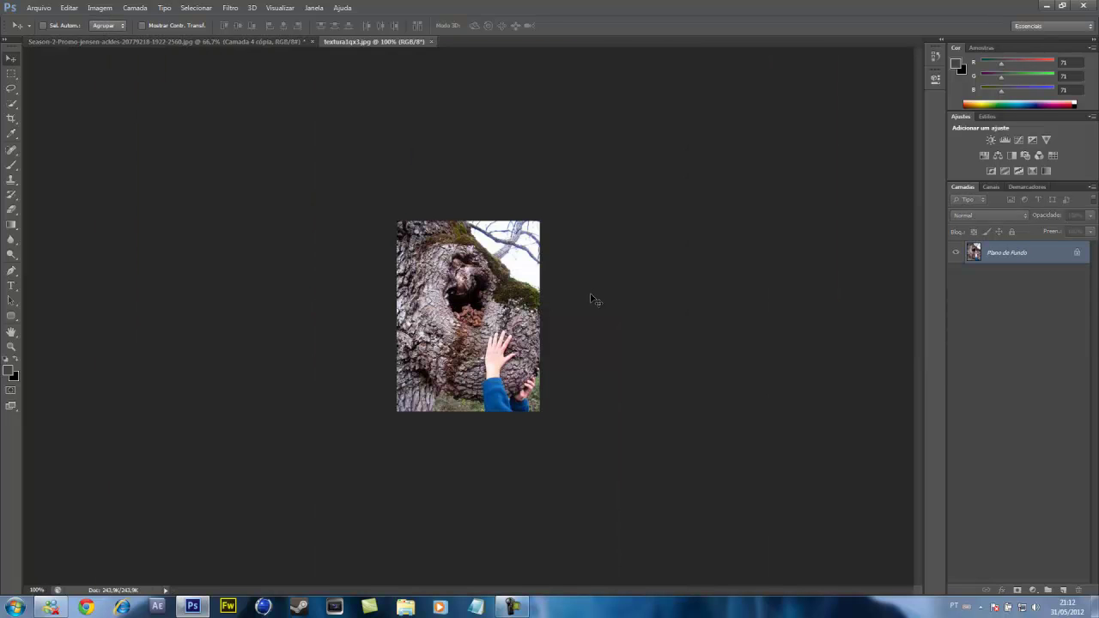
Step: Copy the whole tree image, close its document, paste it into the portrait and move it over the mouth and lower cheek
key(ctrl+a)
key(ctrl+w)
key(ctrl+v)
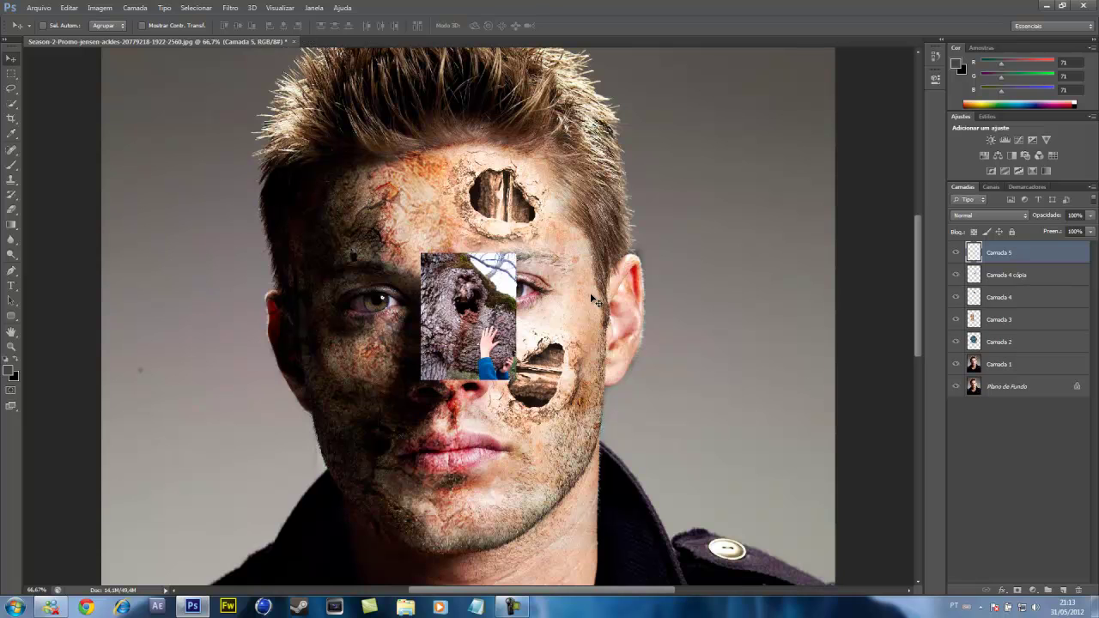
drag(445, 305, 471, 436)
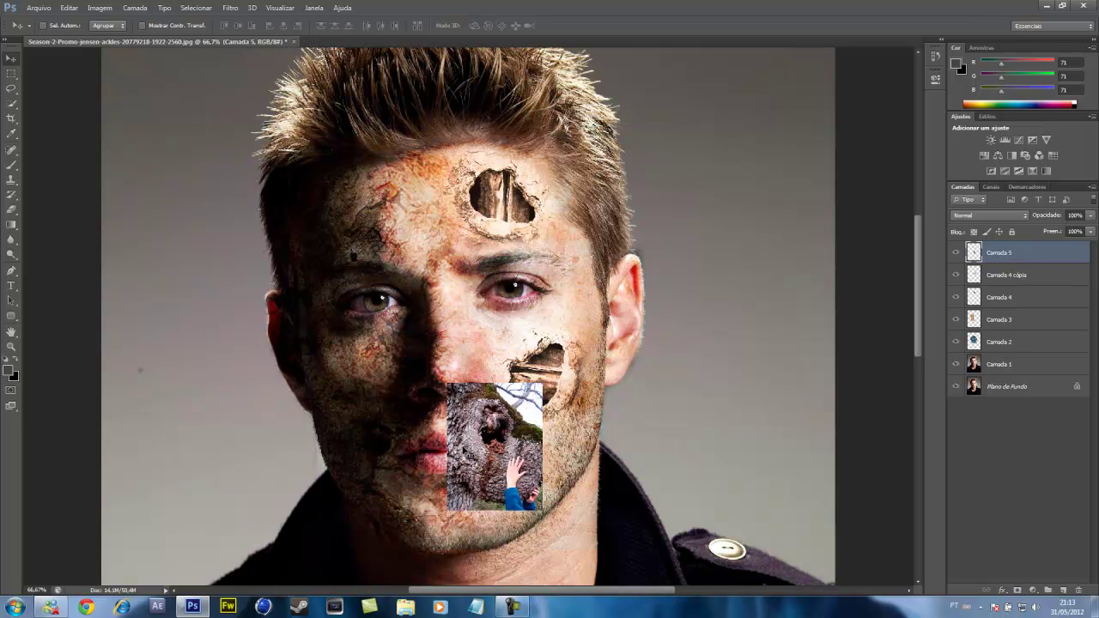
Step: Enlarge the pasted tree image on Camada 5 to more than twice its size and position it over the lower lit half of the face
key(ctrl+t)
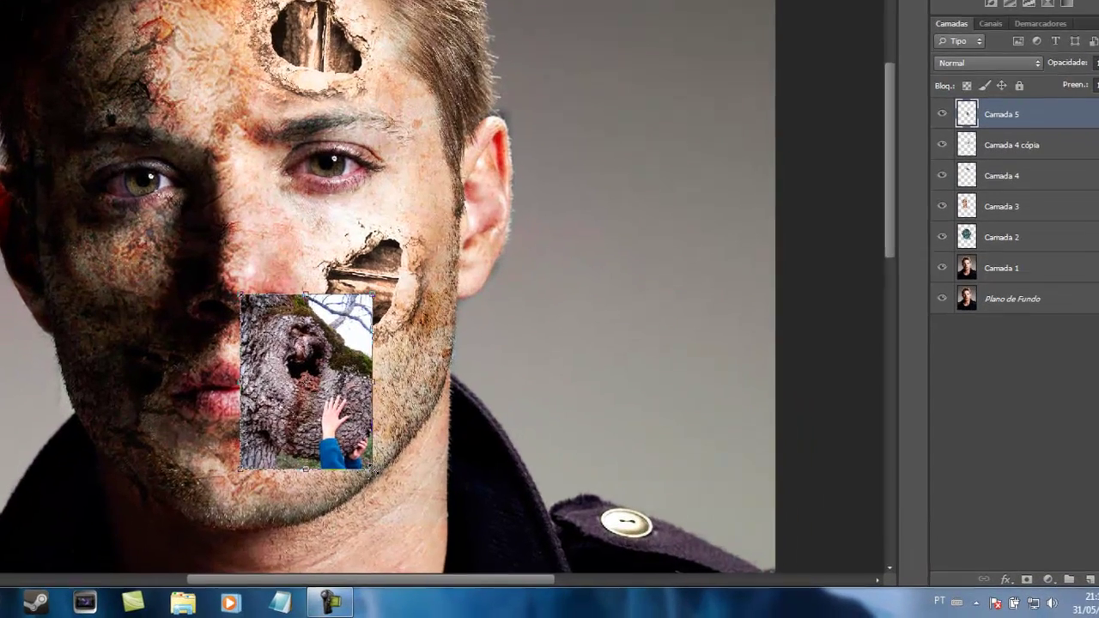
drag(543, 510, 590, 573)
drag(436, 557, 464, 534)
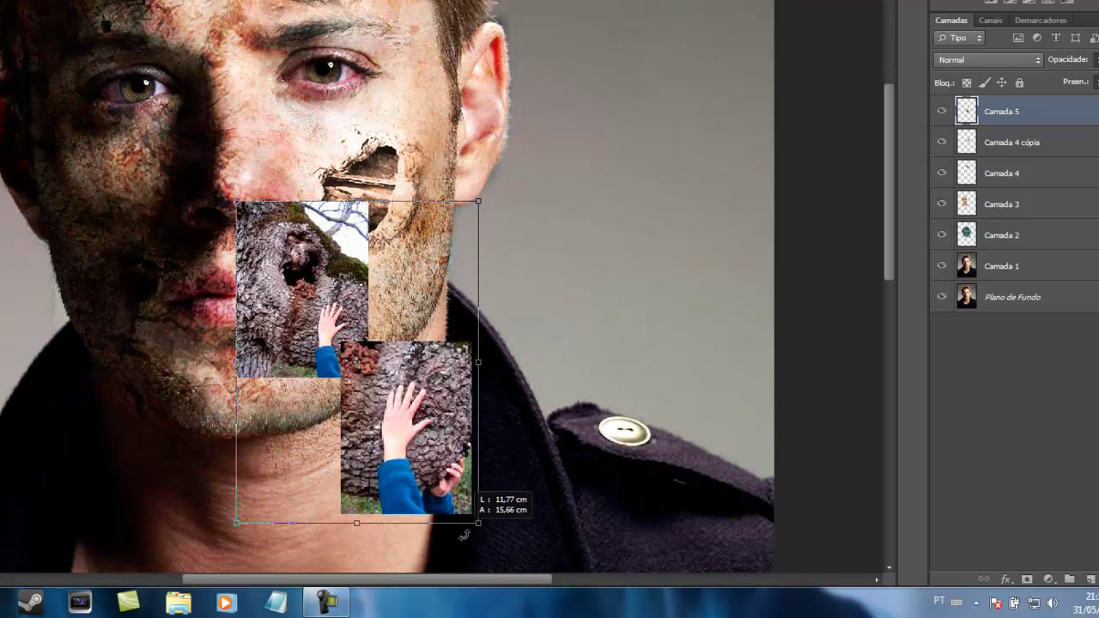
drag(365, 416, 344, 346)
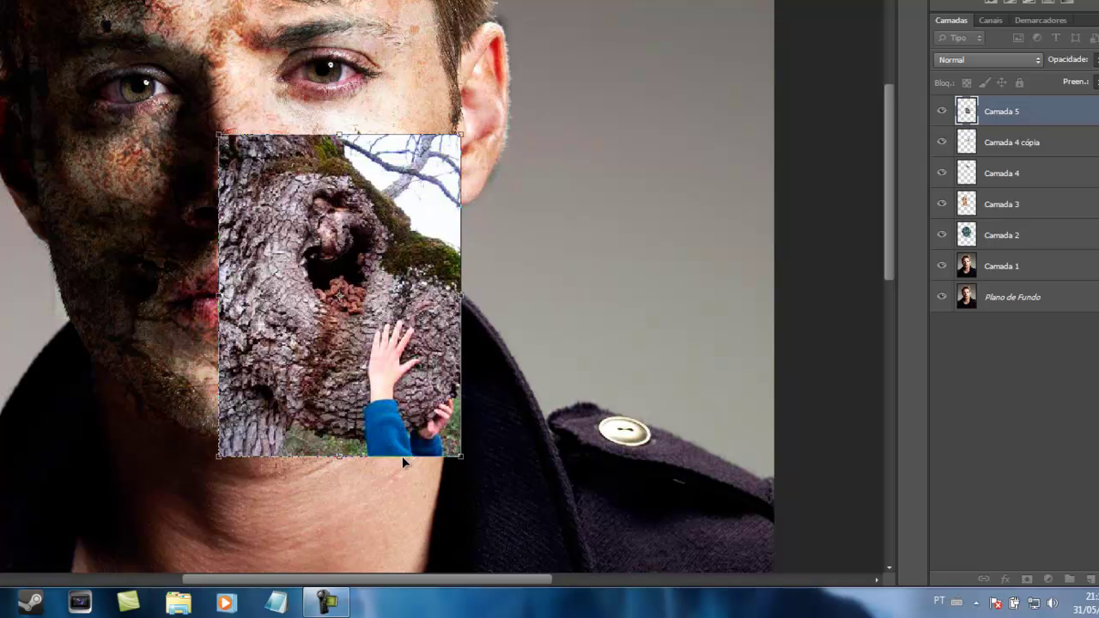
drag(464, 461, 544, 568)
key(Return)
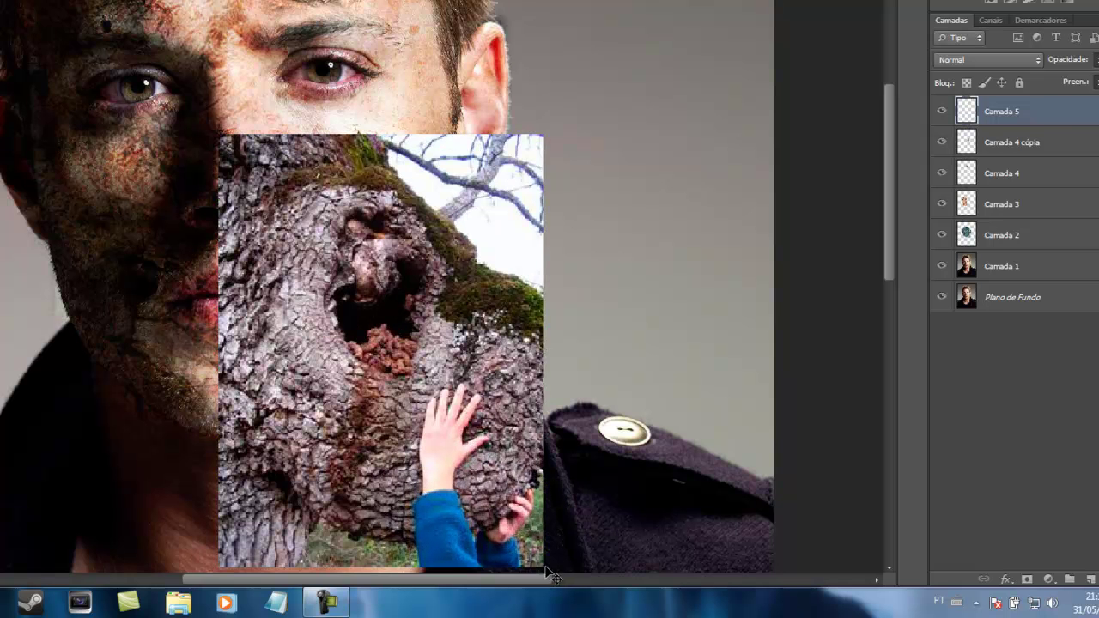
drag(427, 479, 401, 405)
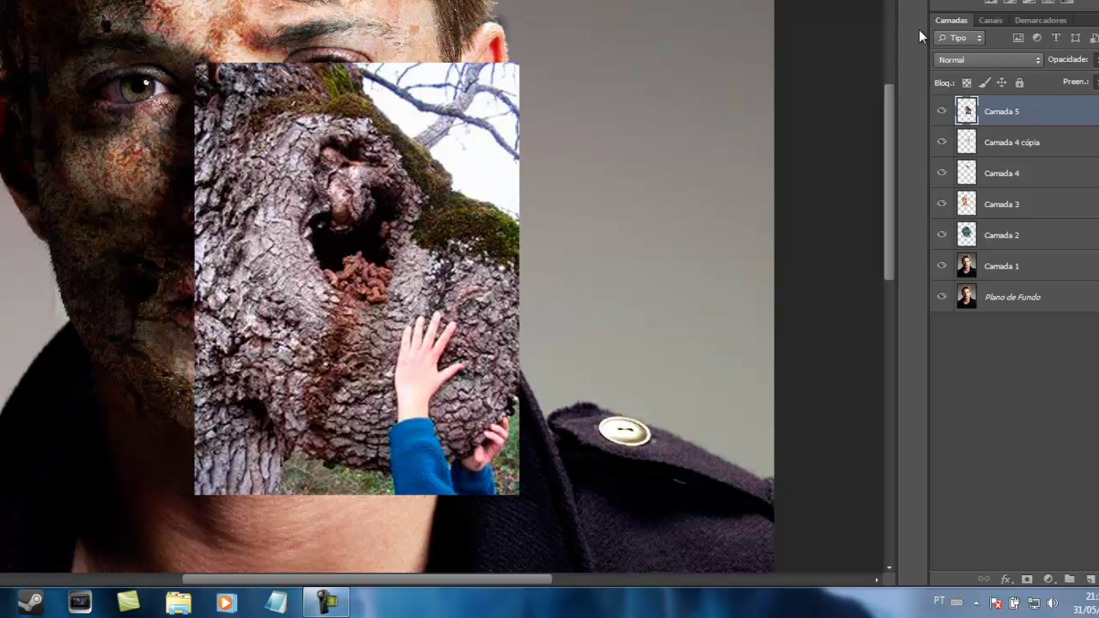
Step: Cycle Camada 5 through the blend modes from Multiplicação to Luminosidade to compare how the bark mixes with the face
click(1011, 59)
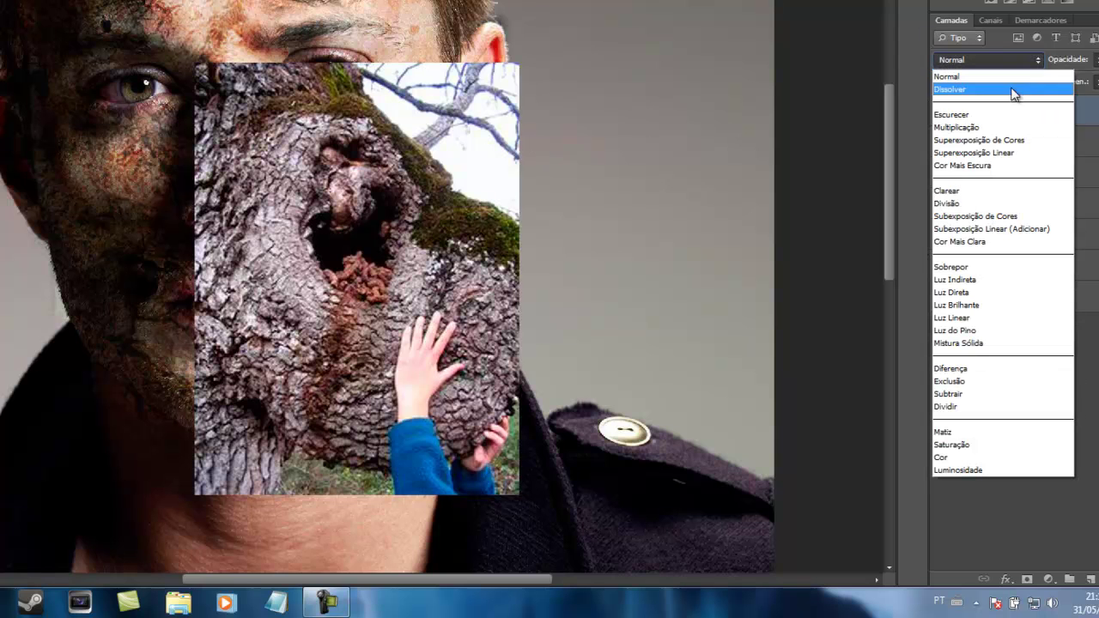
click(976, 114)
key(shift+plus)
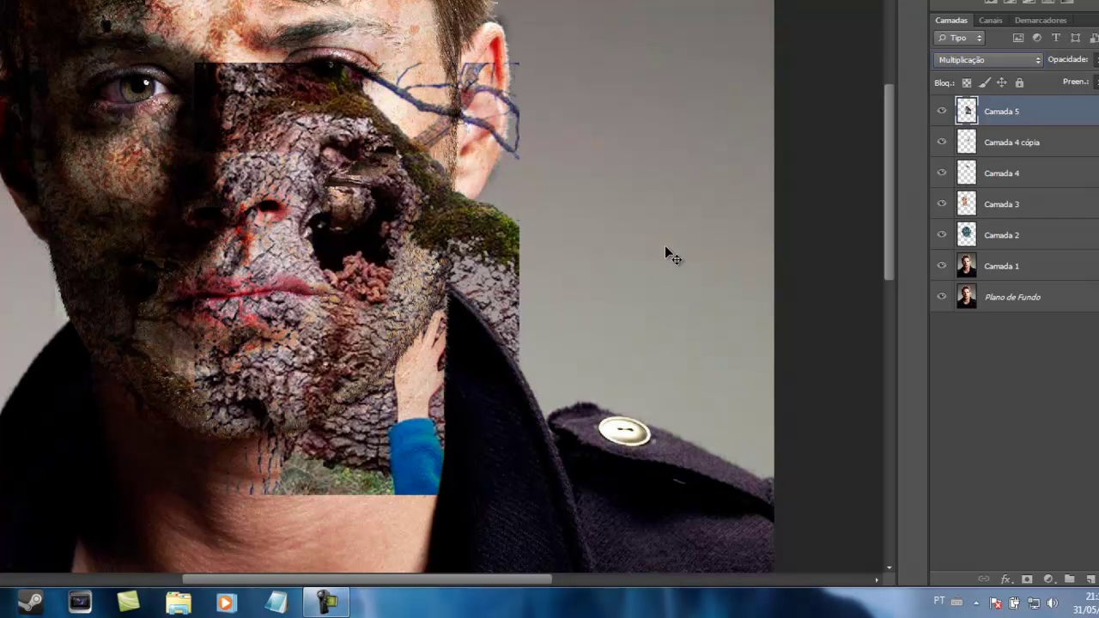
key(shift+plus)
key(shift+plus)
key(shift+plus)
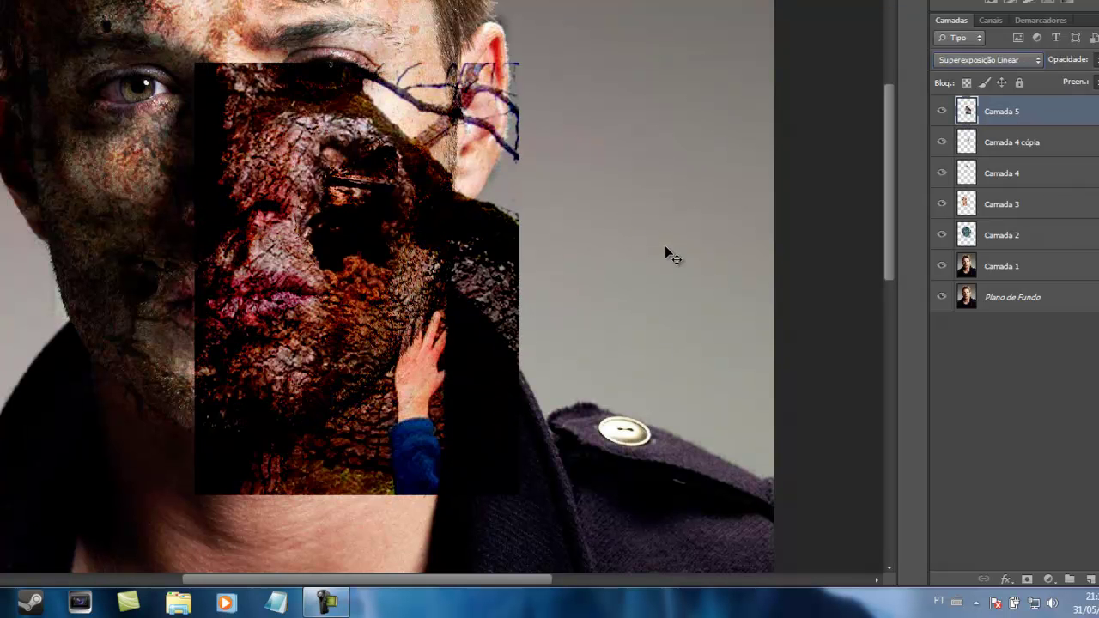
key(shift+plus)
key(shift+plus)
key(shift+plus)
key(shift+plus)
key(shift+plus)
key(shift+plus)
key(shift+plus)
key(shift+plus)
key(shift+plus)
key(shift+plus)
key(shift+plus)
key(shift+plus)
key(shift+plus)
key(shift+plus)
key(shift+plus)
key(shift+plus)
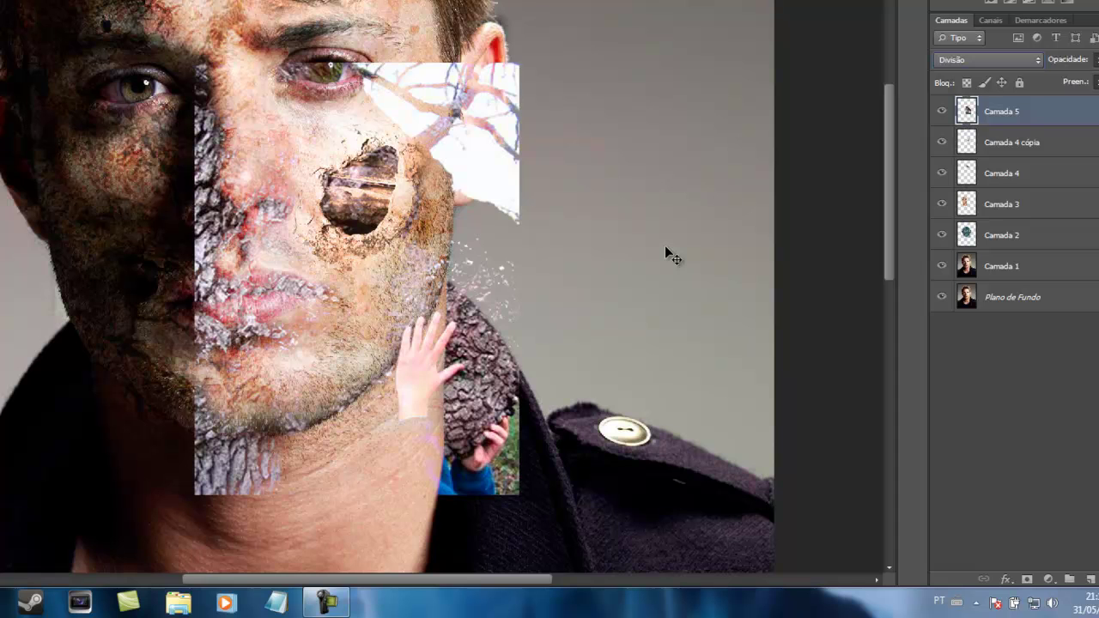
key(shift+plus)
key(shift+plus)
key(shift+plus)
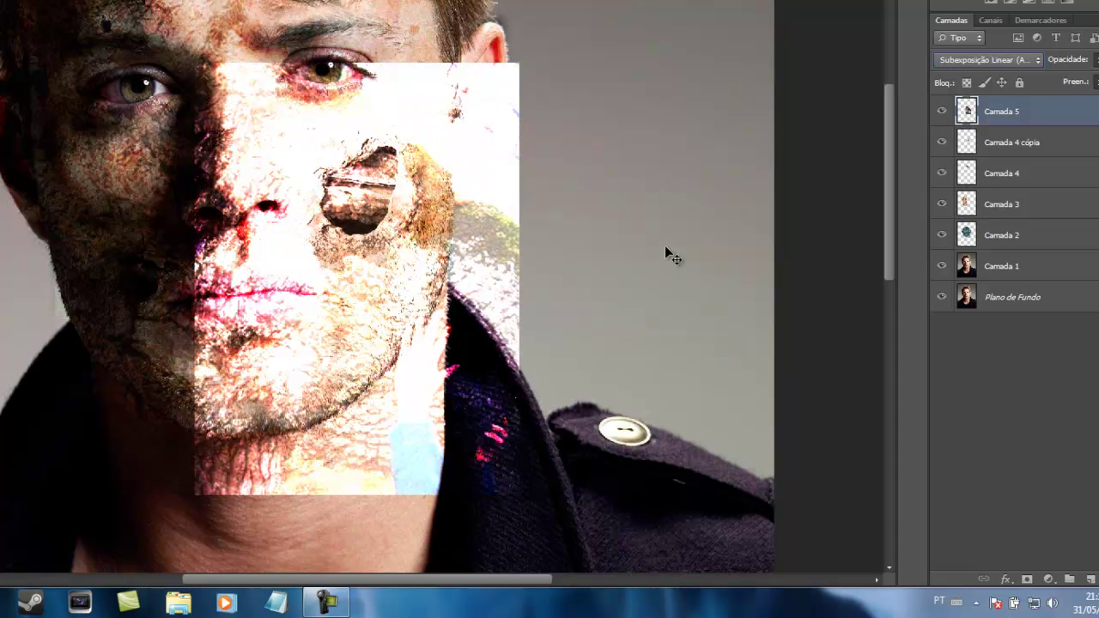
key(shift+plus)
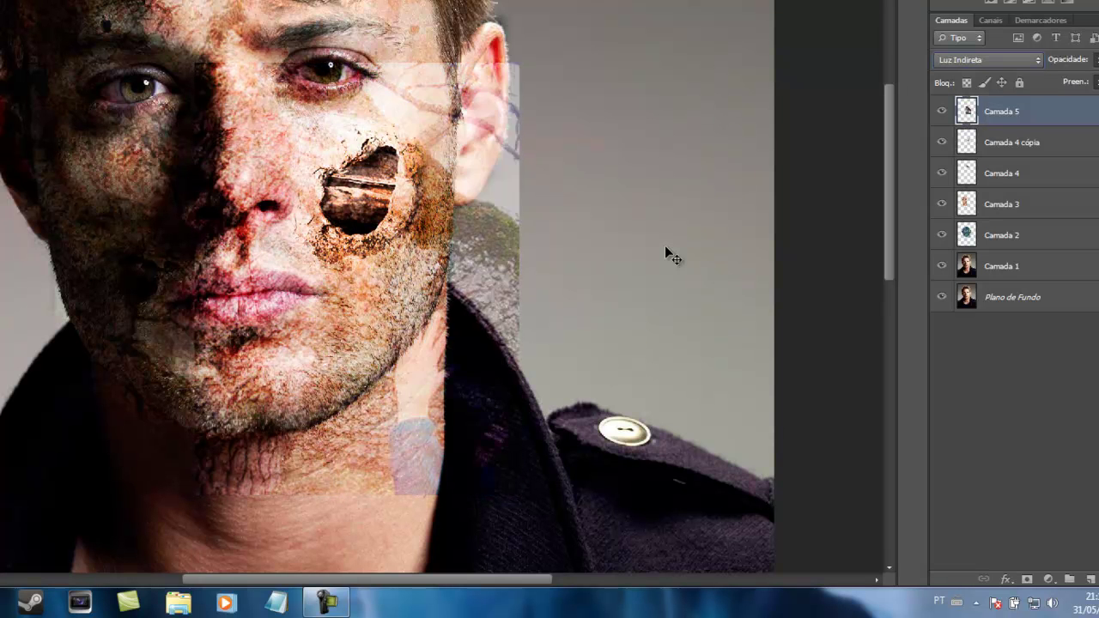
key(shift+plus)
key(shift+plus)
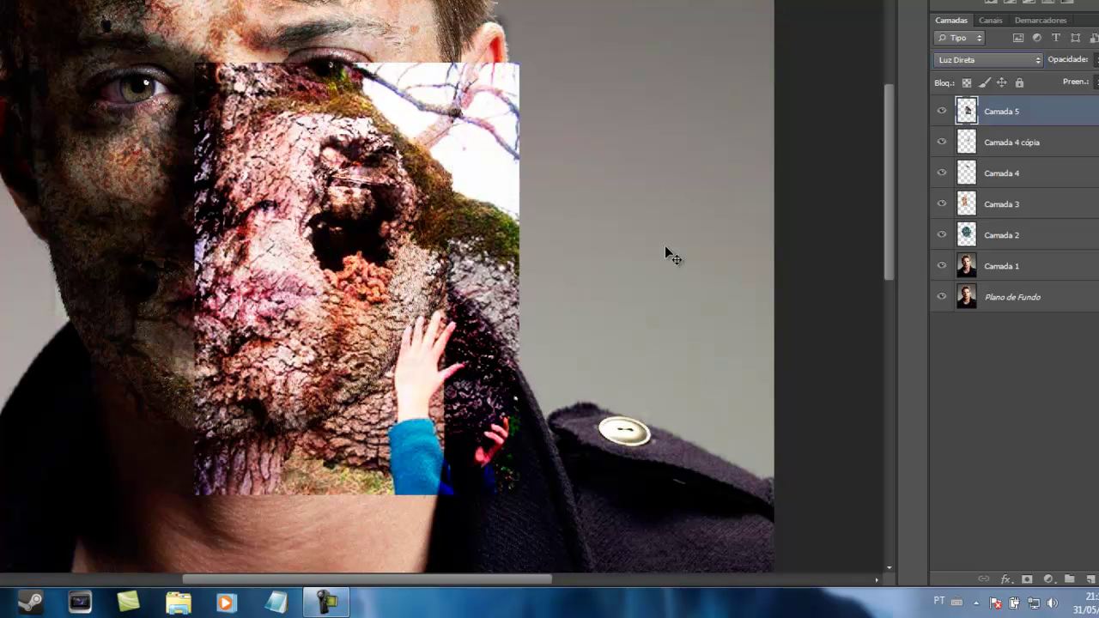
key(shift+plus)
key(shift+plus)
key(shift+plus)
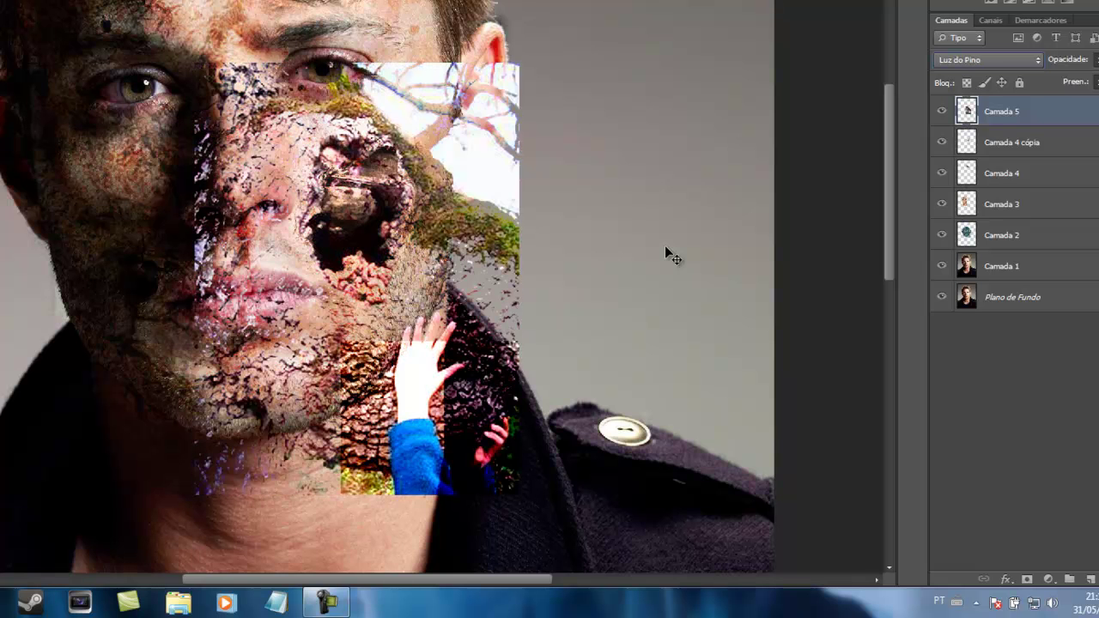
key(shift+plus)
key(shift+plus)
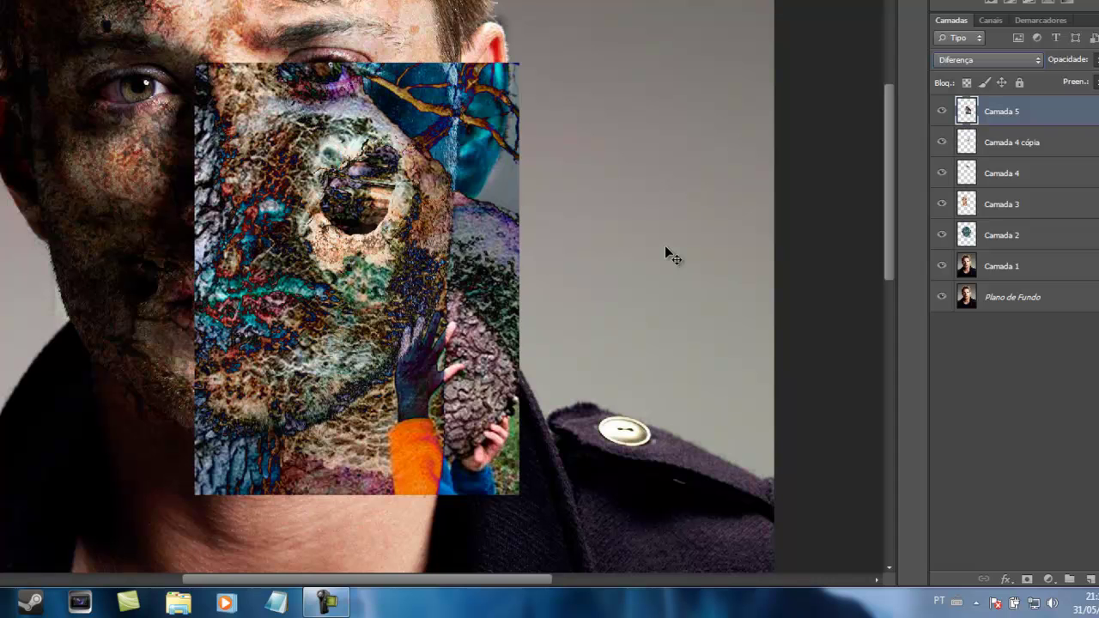
key(shift+plus)
key(shift+plus)
key(shift+plus)
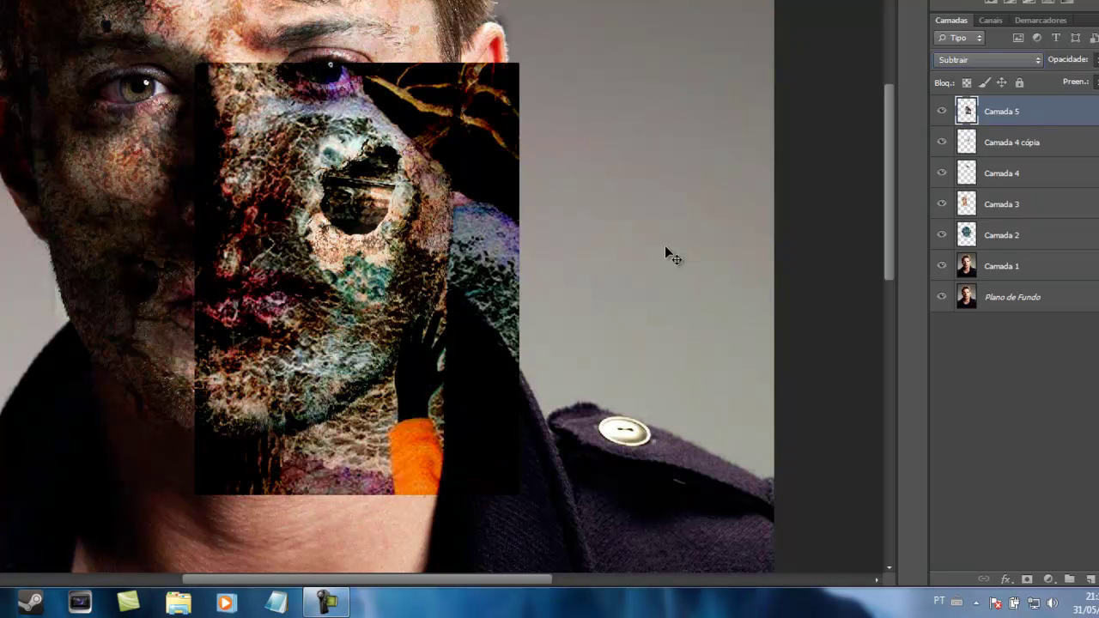
key(shift+plus)
key(shift+plus)
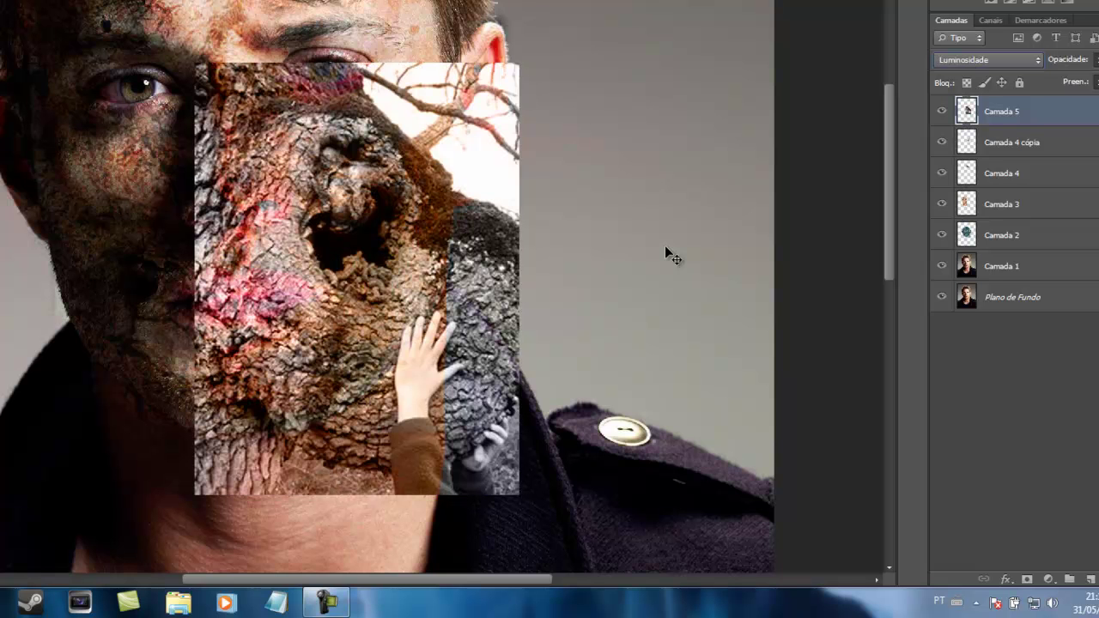
Step: Compare Clarear, Sobrepor and Luz Indireta on Camada 5 and settle on the Sobrepor blend mode
click(984, 60)
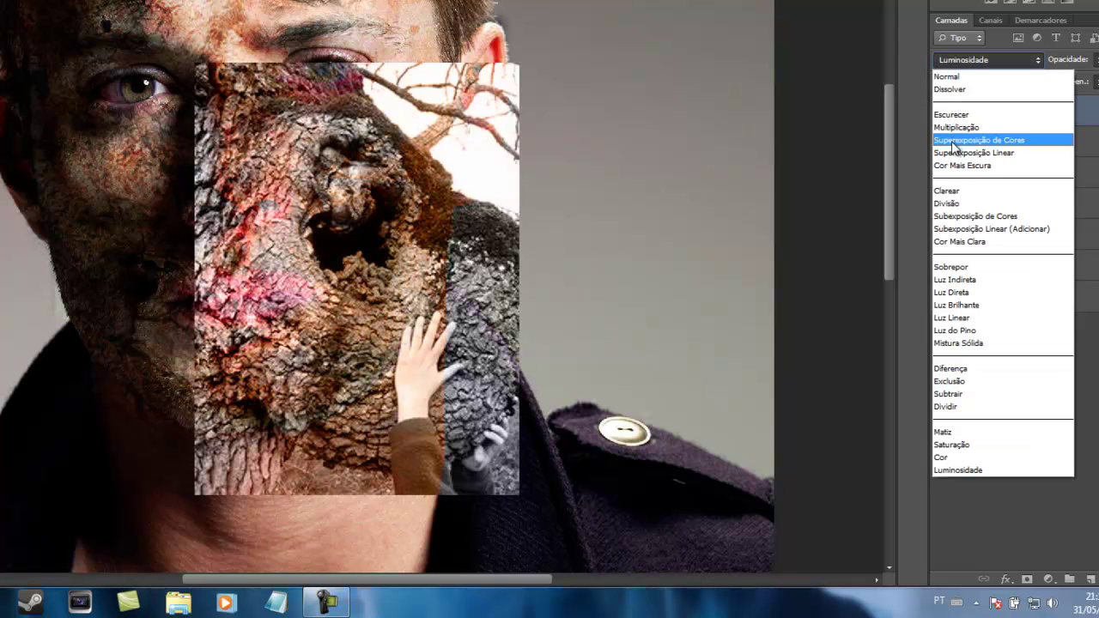
click(947, 190)
click(958, 60)
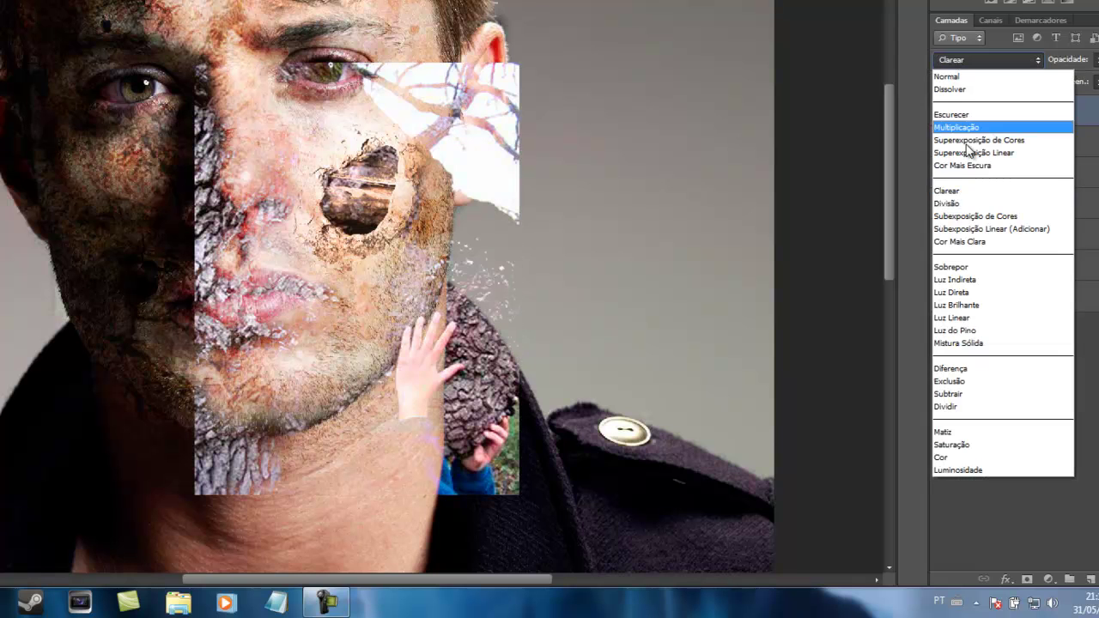
click(968, 267)
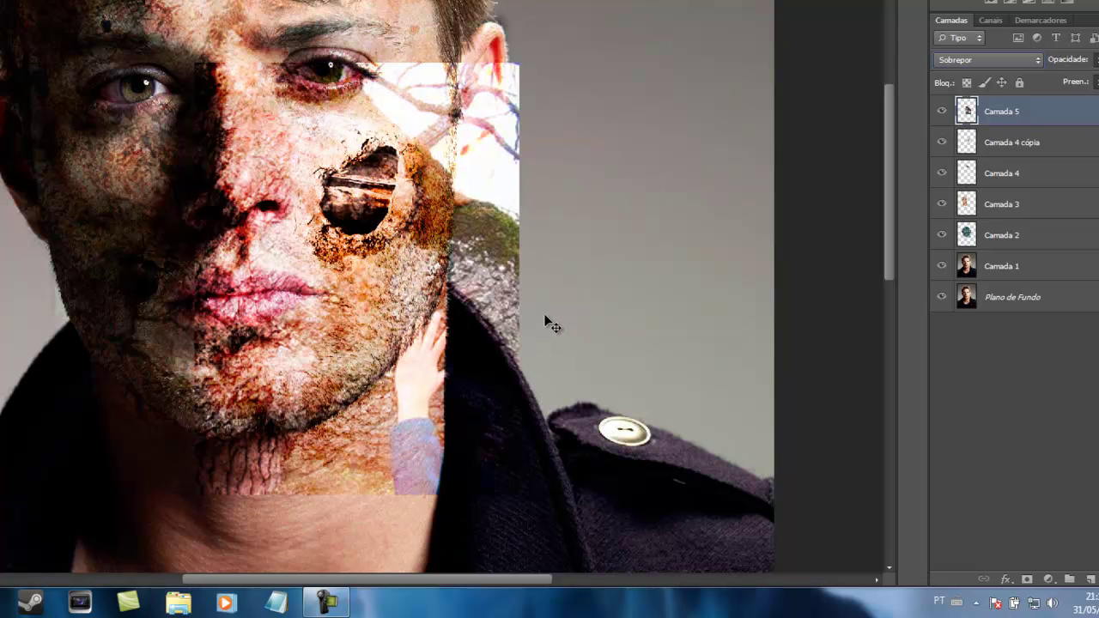
click(953, 62)
click(951, 280)
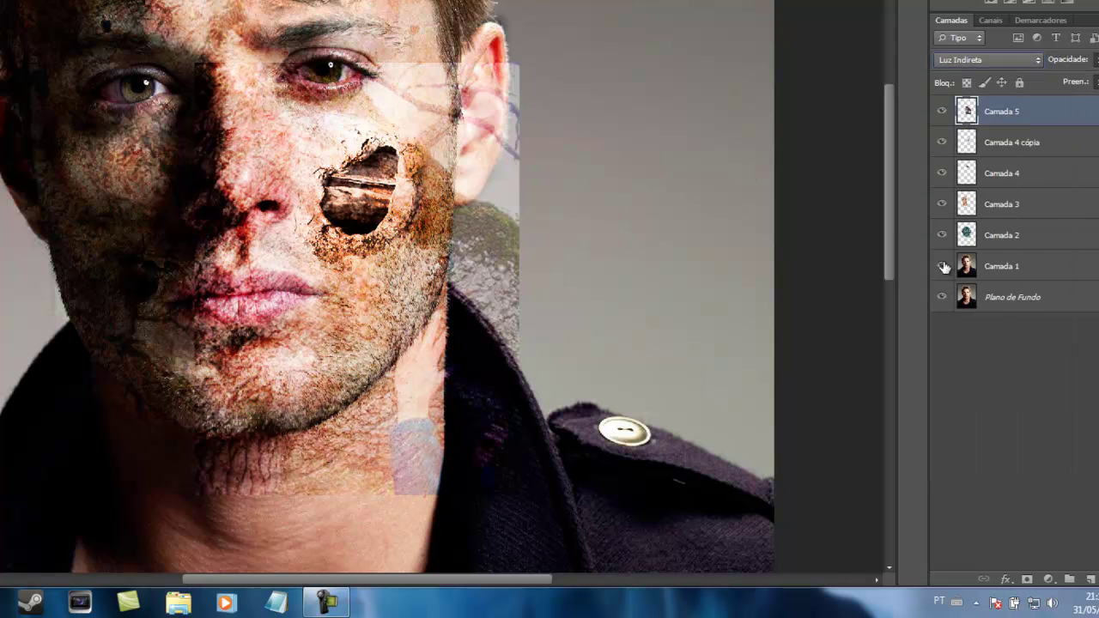
click(1006, 64)
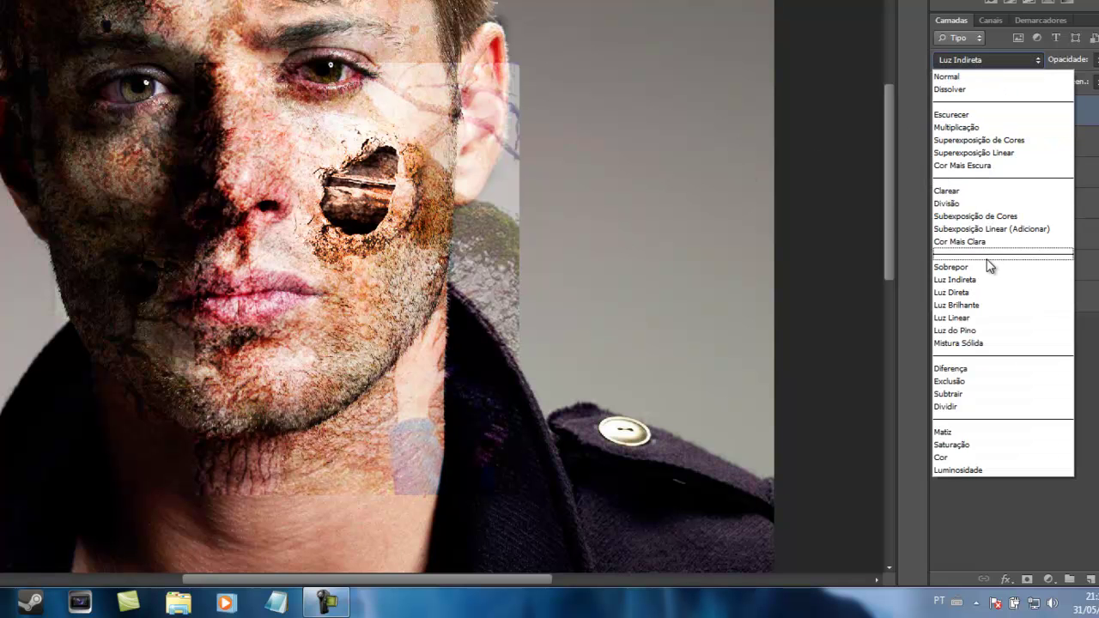
click(991, 267)
Step: Rotate the bark image on Camada 5 about 40 degrees clockwise and position it over the nose, mouth and lit cheek
drag(355, 273, 377, 273)
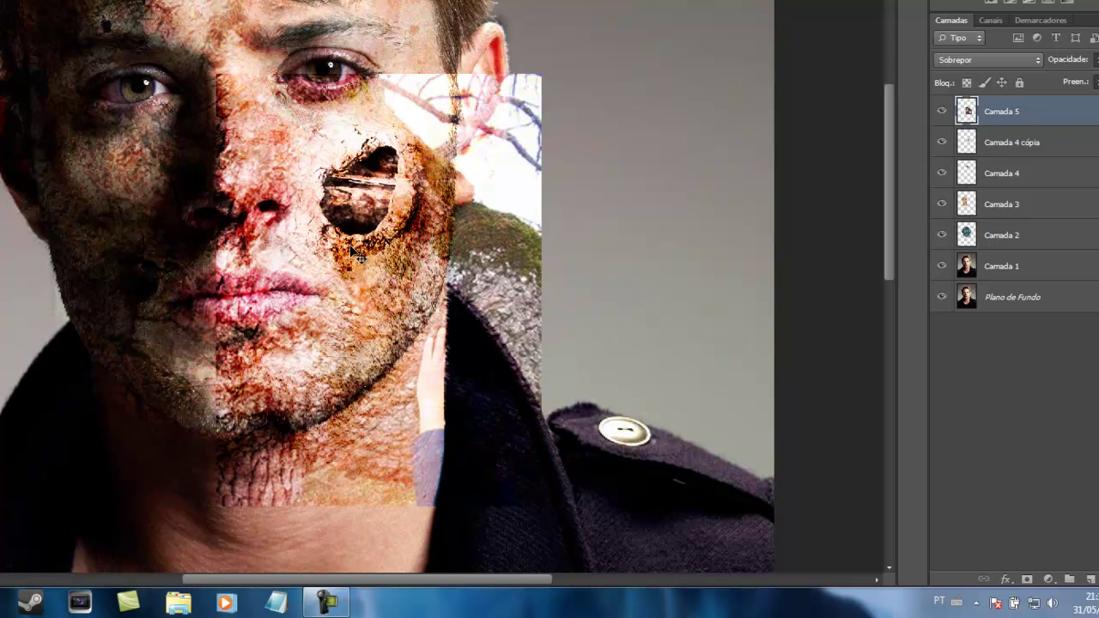
key(ctrl+t)
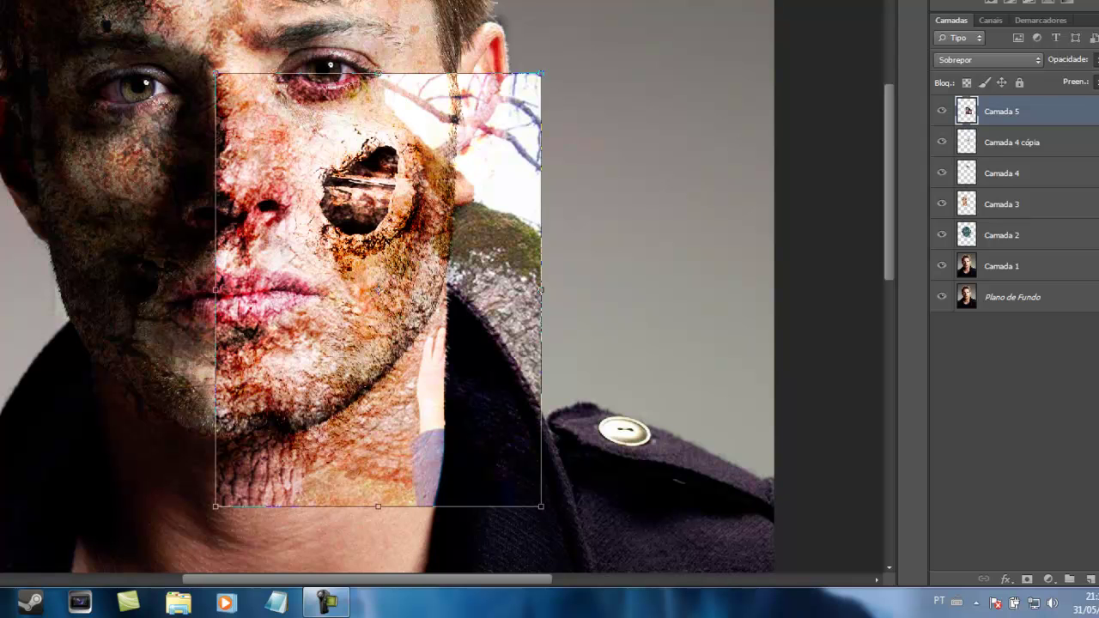
drag(590, 49, 630, 258)
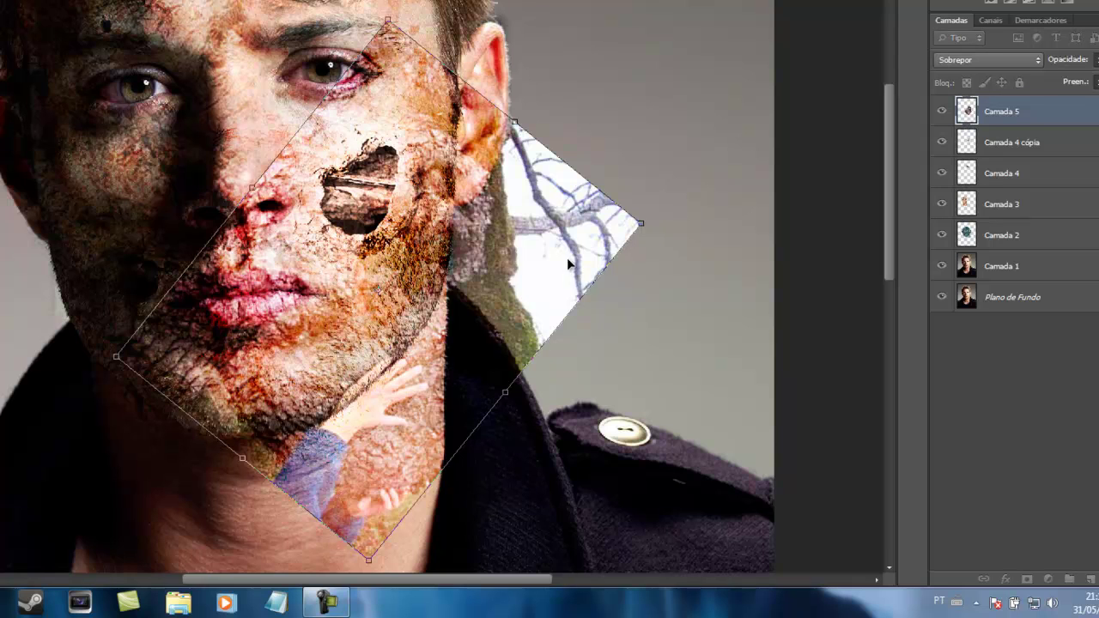
key(Return)
drag(315, 288, 282, 247)
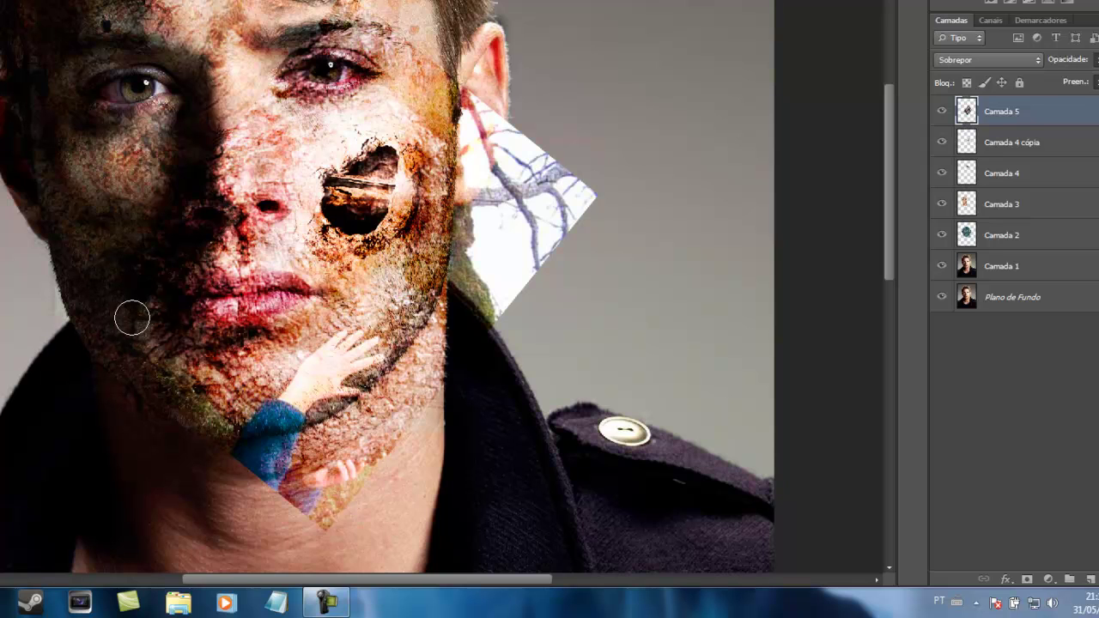
Step: Erase the hand, blue sleeve and sky of the bark image from the chin, neck, ear, eye area and background
mouse_move(186, 458)
mouse_down()
mouse_move(278, 521)
mouse_move(229, 465)
mouse_move(267, 464)
mouse_up()
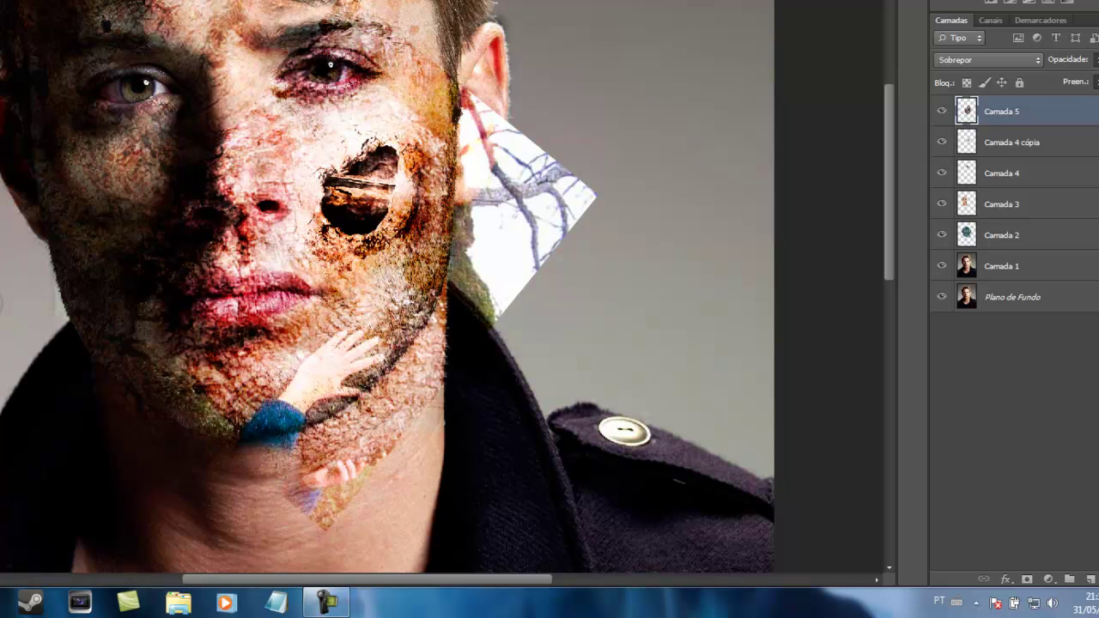
mouse_move(352, 375)
mouse_down()
mouse_move(326, 372)
mouse_move(259, 448)
mouse_up()
drag(364, 437, 425, 371)
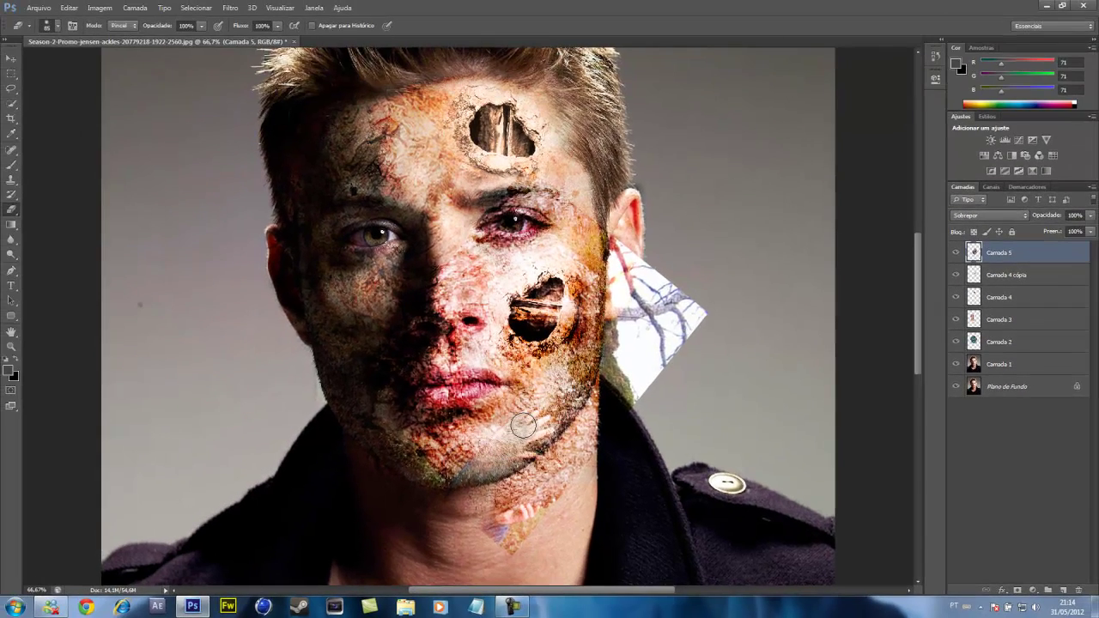
mouse_move(527, 419)
mouse_down()
mouse_move(480, 505)
mouse_move(489, 542)
mouse_move(477, 540)
mouse_move(479, 559)
mouse_move(524, 542)
mouse_move(559, 477)
mouse_move(492, 501)
mouse_move(520, 469)
mouse_move(606, 422)
mouse_move(700, 285)
mouse_move(707, 327)
mouse_move(641, 357)
mouse_move(614, 417)
mouse_move(657, 376)
mouse_move(670, 253)
mouse_move(653, 295)
mouse_move(620, 252)
mouse_up()
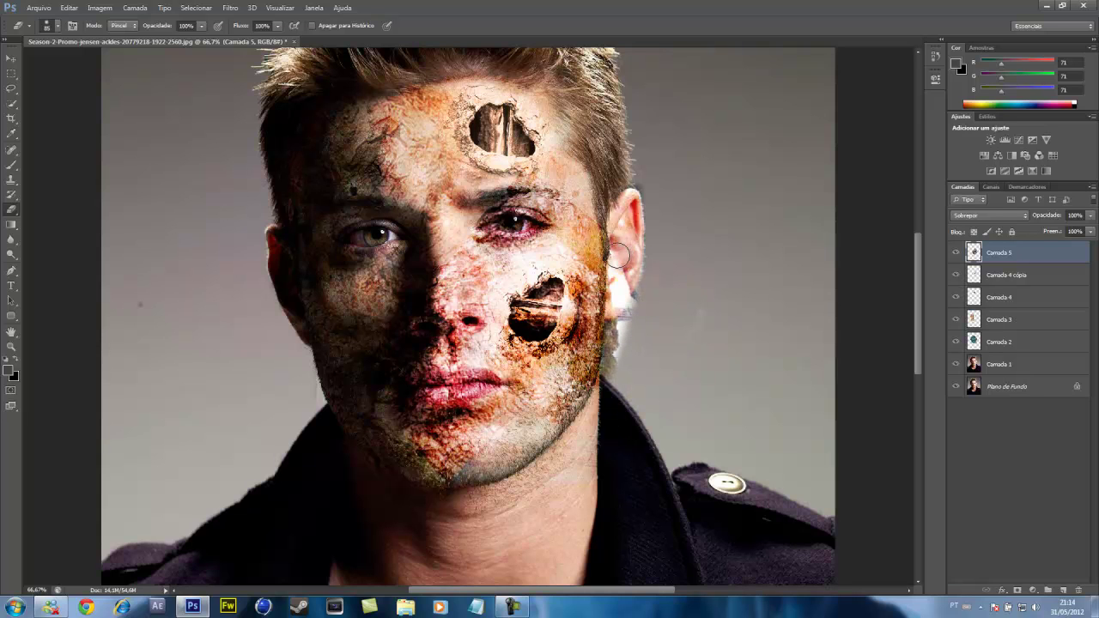
drag(481, 216, 597, 240)
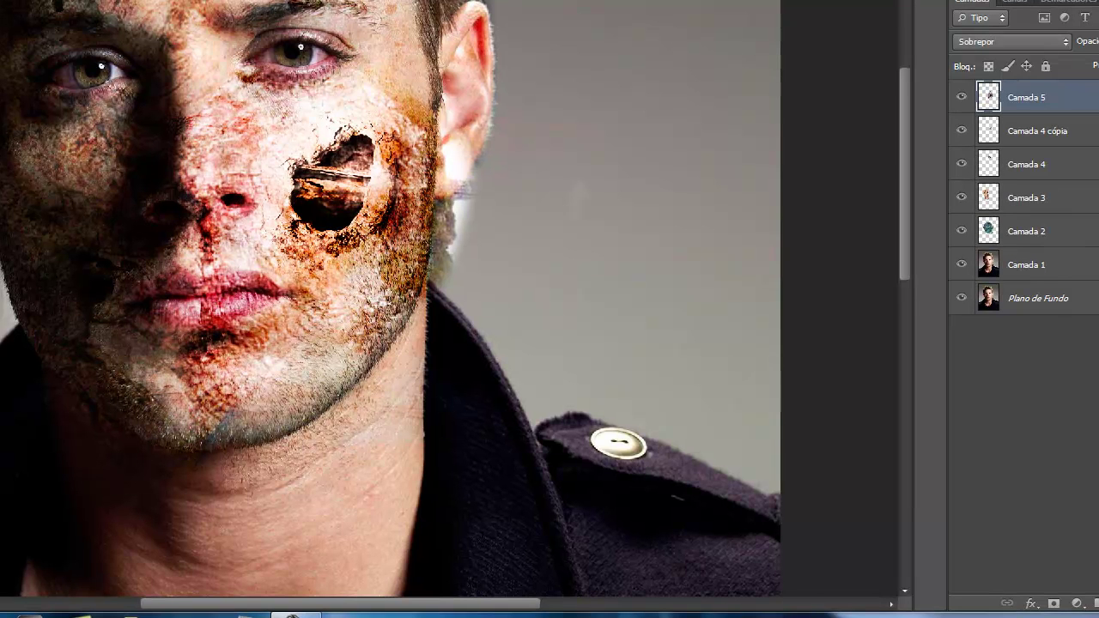
Step: Enlarge the erased bark texture on Camada 5 and move it down over the mouth, cheek and chin
key(ctrl+t)
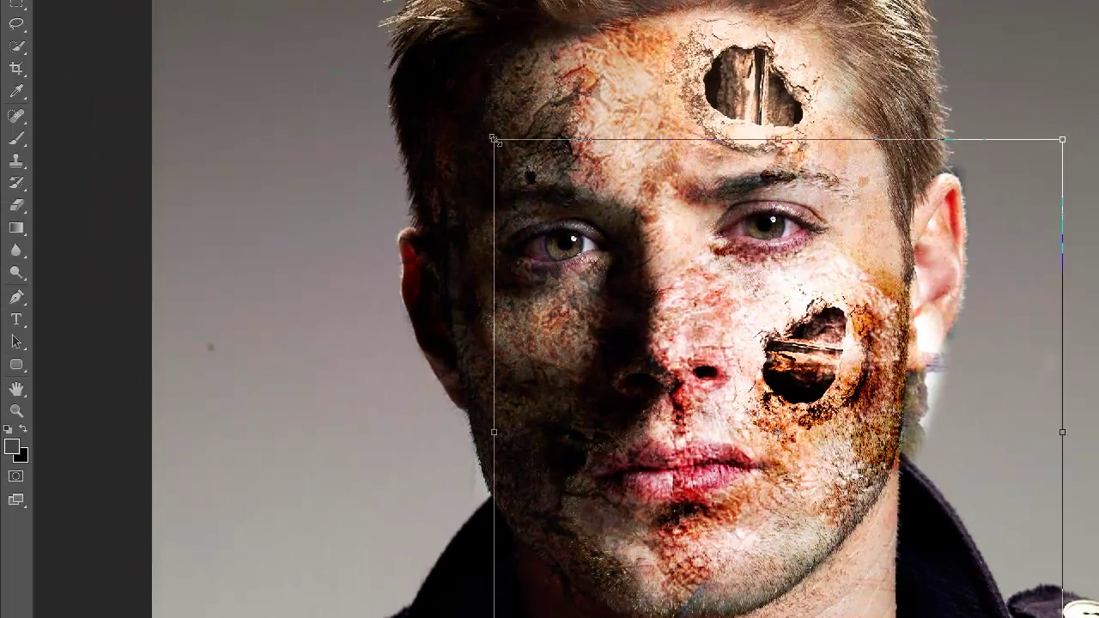
drag(450, 131, 353, 33)
key(Return)
mouse_move(360, 230)
mouse_down()
mouse_move(400, 313)
mouse_move(372, 285)
mouse_move(379, 294)
mouse_up()
Step: Erase the bark texture spilling onto the neck and beside the jaw, and lower Camada 5's opacity to 68%
key(e)
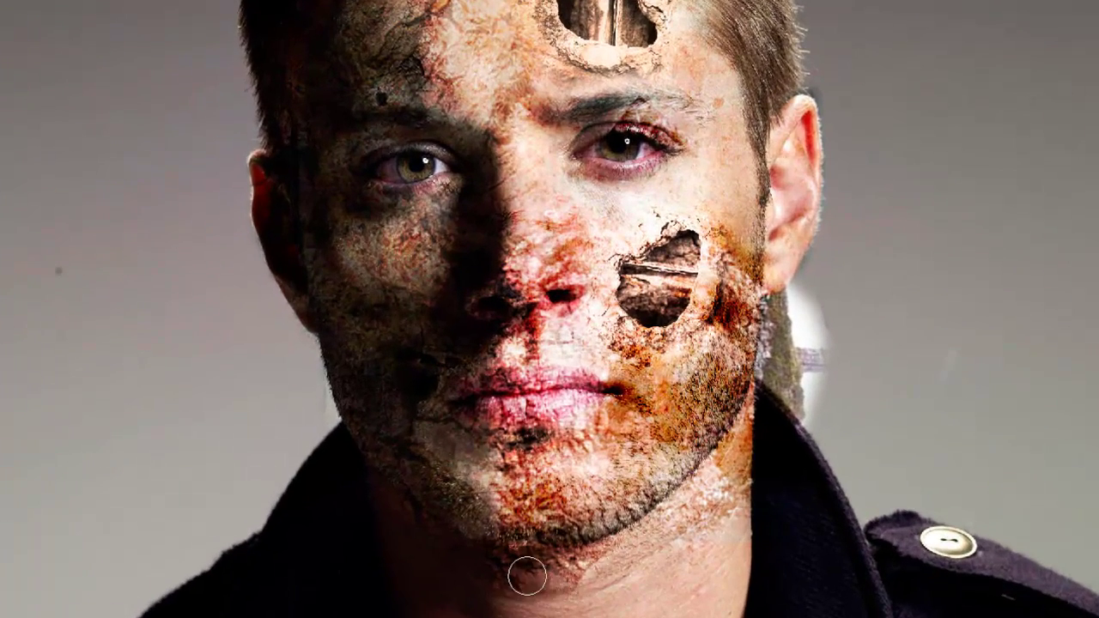
mouse_move(526, 575)
mouse_down()
mouse_move(430, 552)
mouse_move(551, 579)
mouse_move(603, 569)
mouse_move(583, 576)
mouse_move(727, 508)
mouse_move(710, 510)
mouse_move(732, 493)
mouse_move(749, 433)
mouse_move(781, 428)
mouse_move(788, 319)
mouse_up()
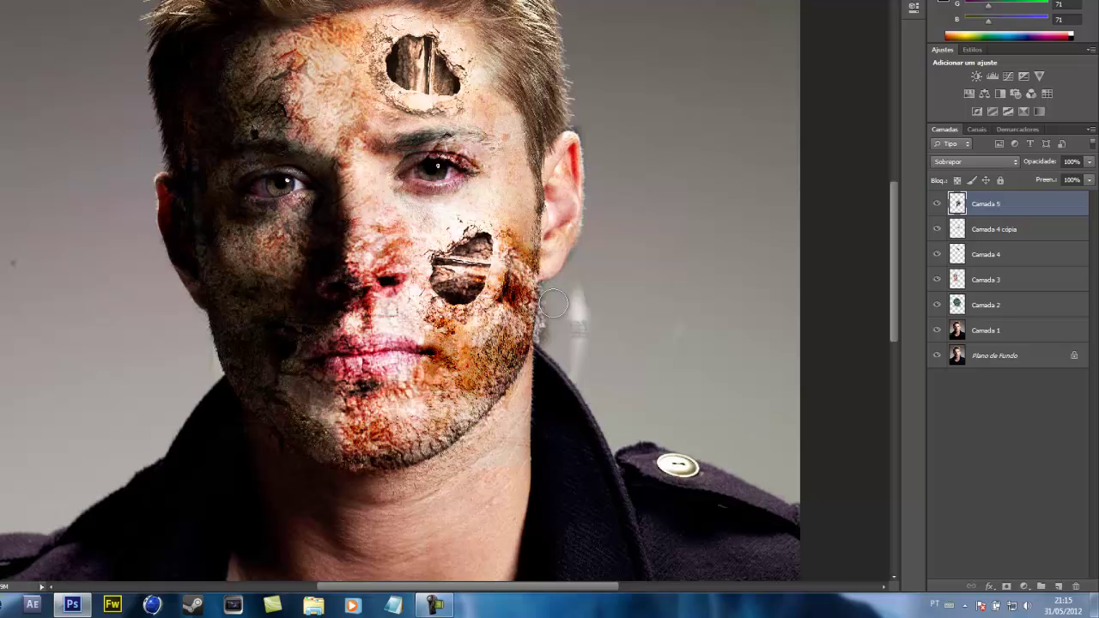
mouse_move(553, 303)
mouse_down()
mouse_move(542, 359)
mouse_move(555, 297)
mouse_move(542, 373)
mouse_up()
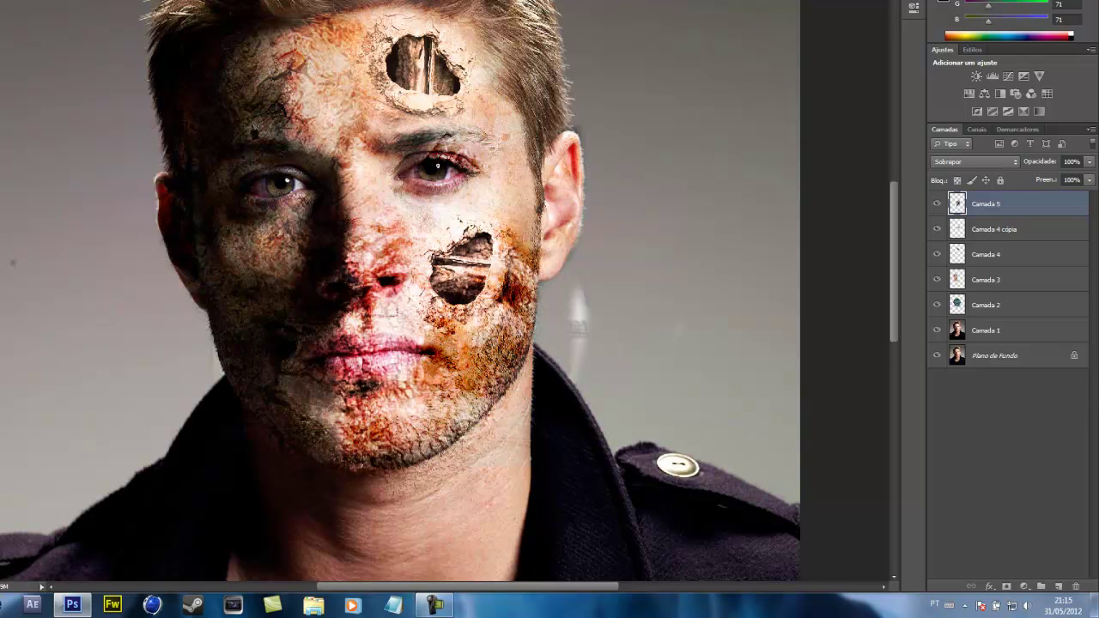
click(1090, 163)
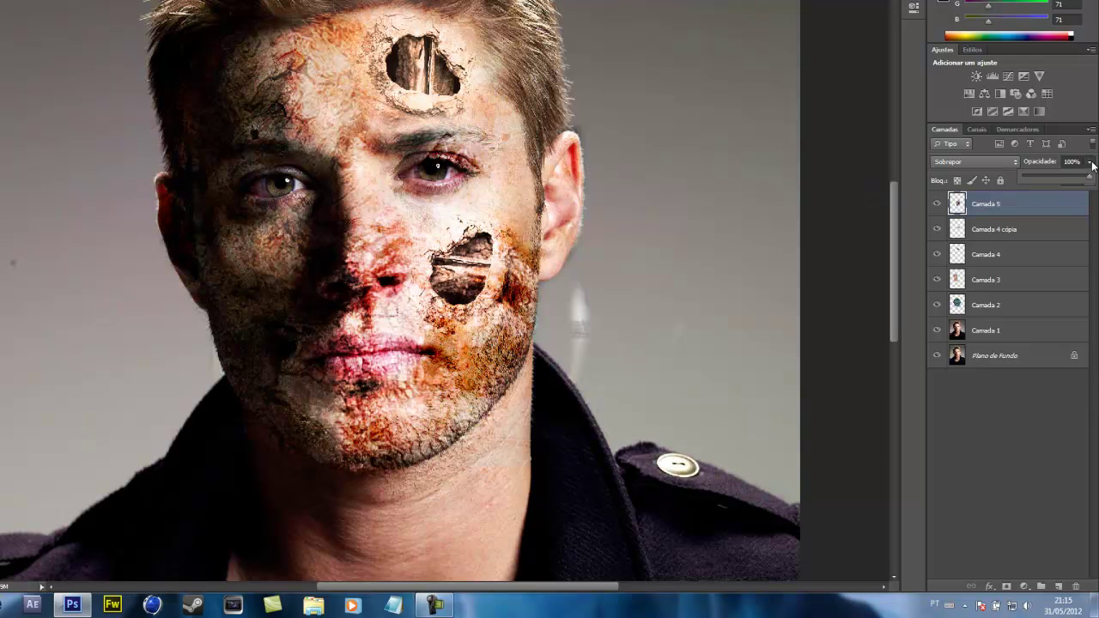
drag(1080, 180, 1065, 180)
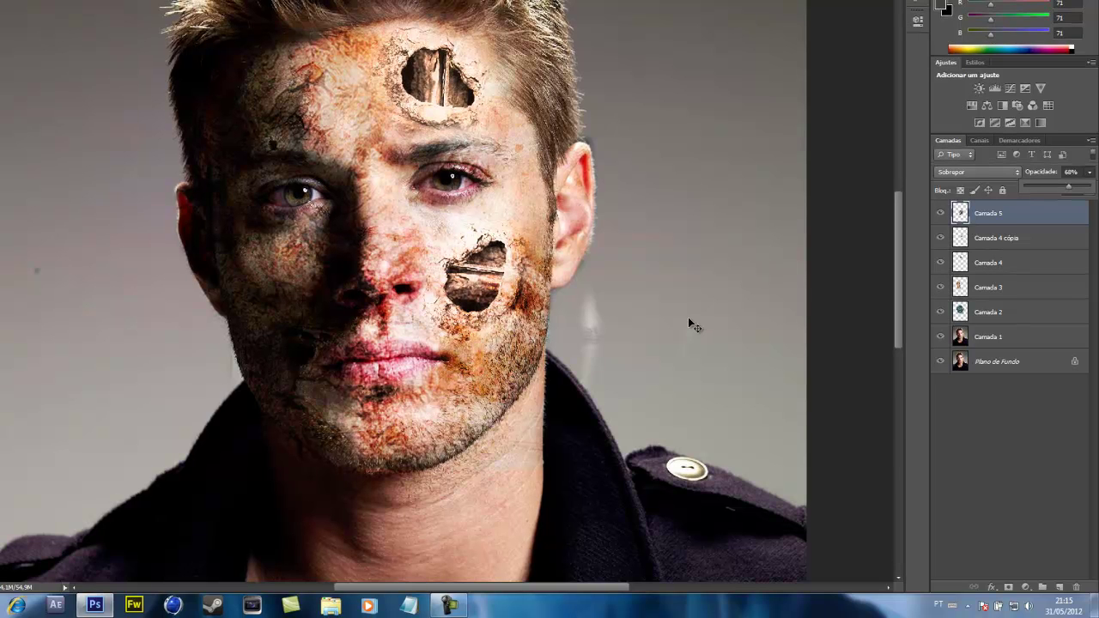
Step: Duplicate Camada 5 and move the copy up over the eye, temple and forehead on the lit side
key(ctrl+j)
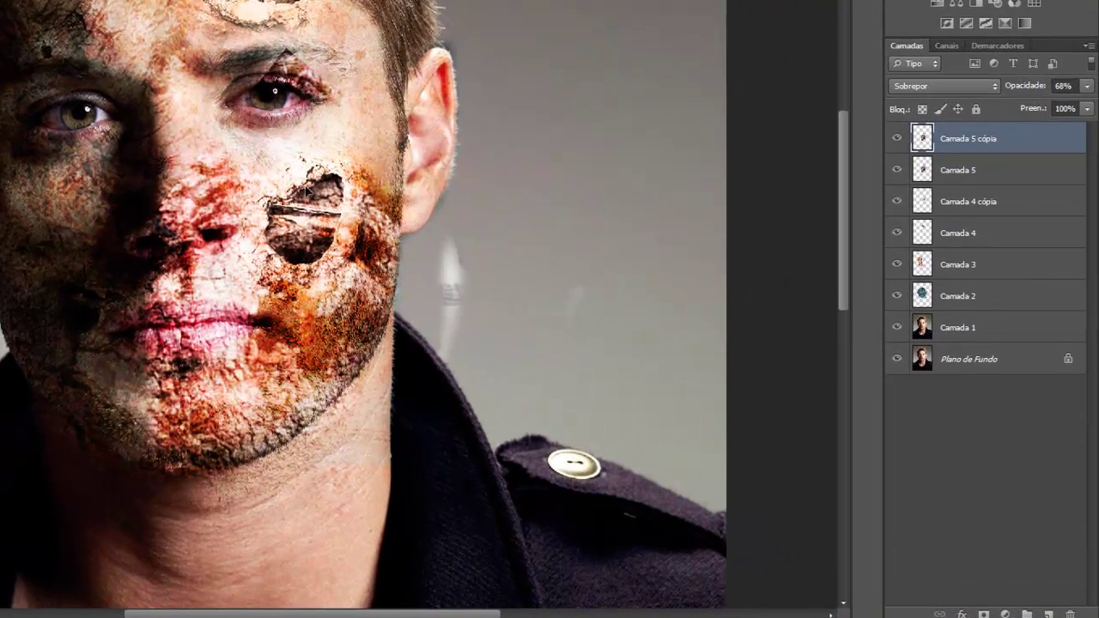
drag(409, 330, 399, 178)
drag(302, 137, 325, 88)
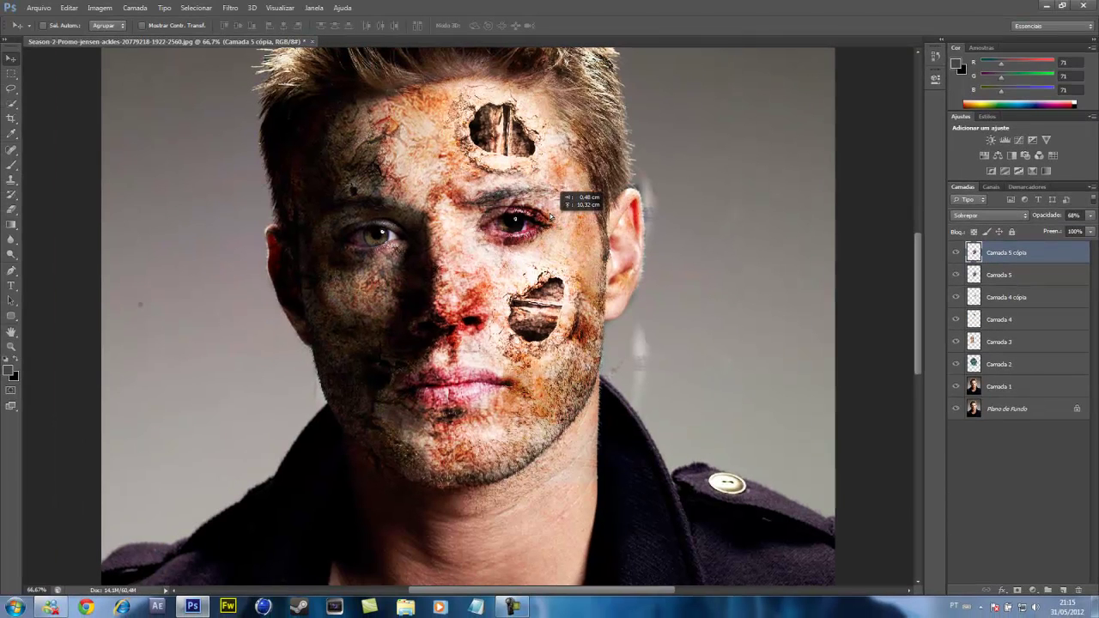
drag(550, 217, 458, 280)
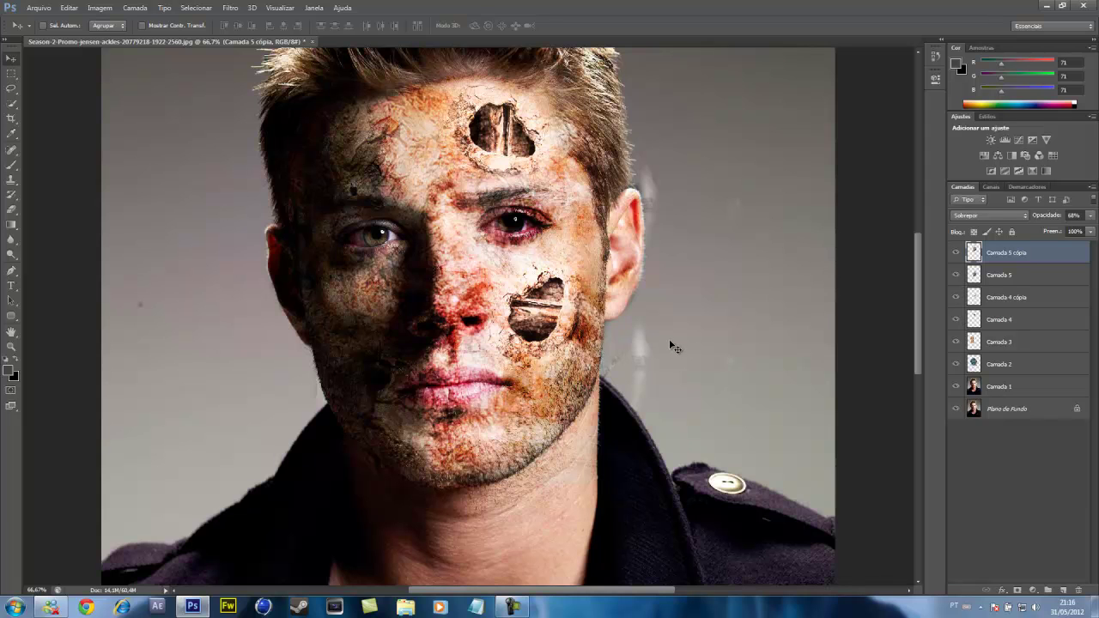
Step: Erase the bark texture of Camada 5 cópia from the eye on the lit side with a smaller soft eraser
click(11, 209)
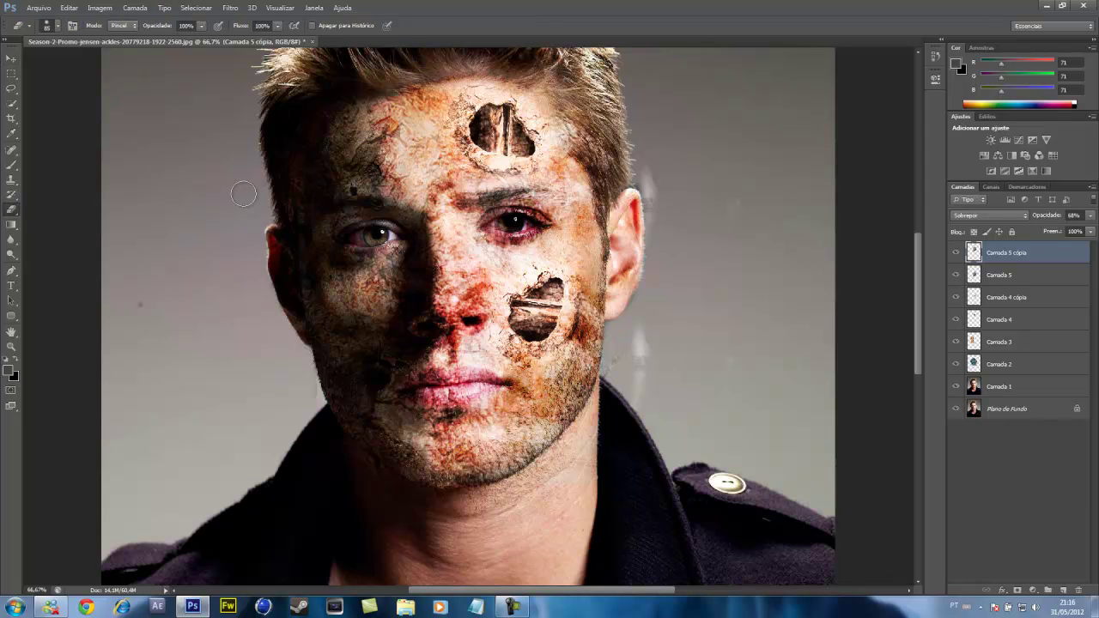
right_click(527, 223)
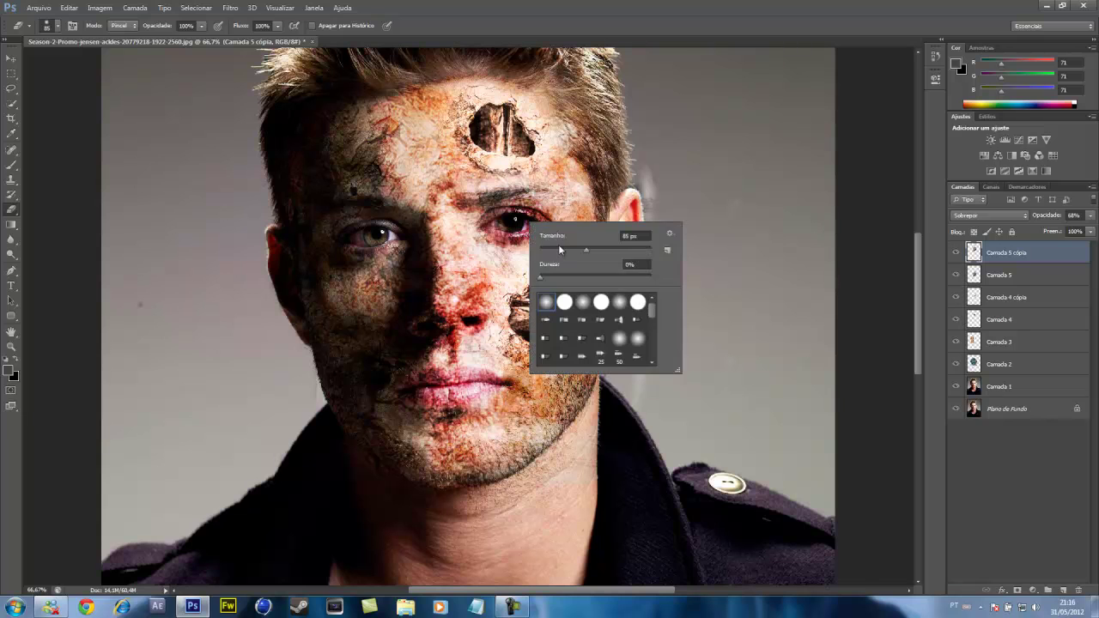
drag(568, 248, 572, 248)
key(Return)
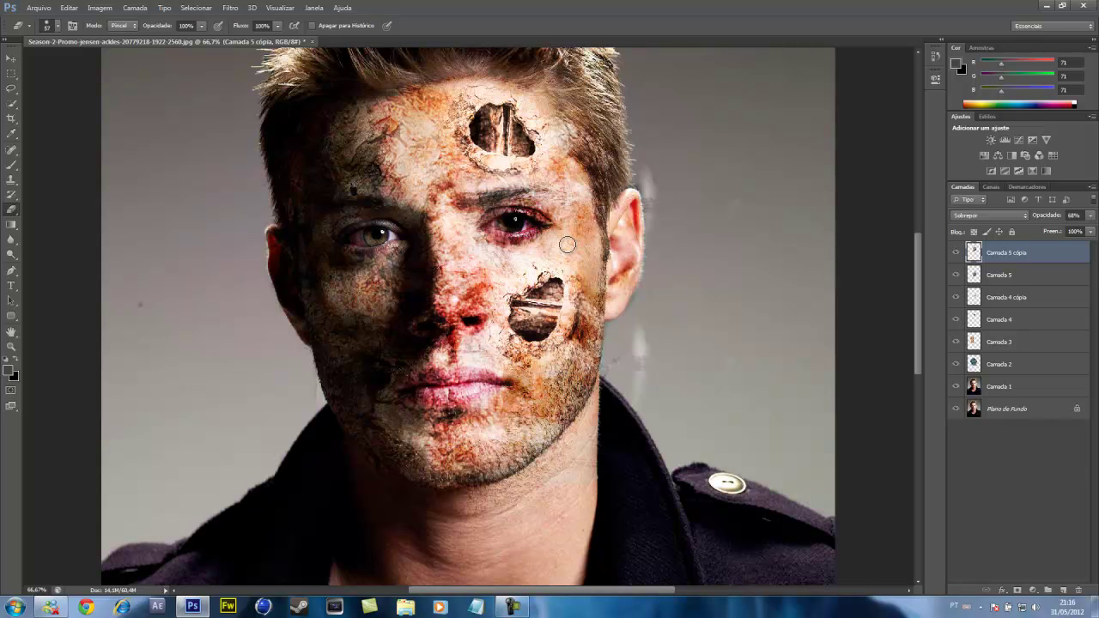
drag(527, 223, 495, 225)
click(12, 57)
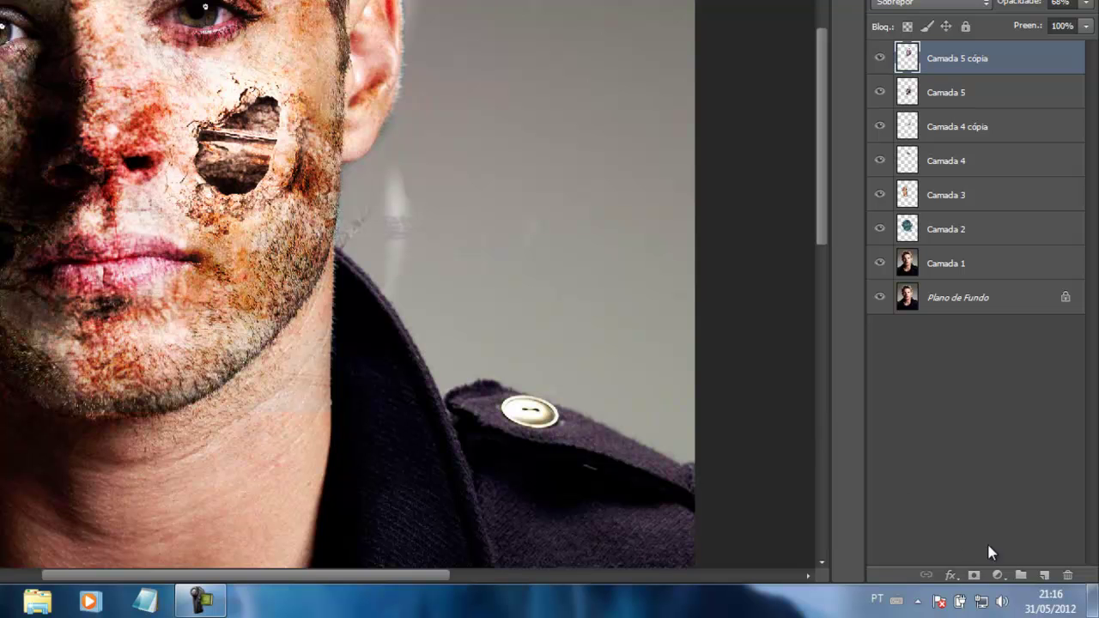
Step: Add a new layer and paint both eyes solid black on it with a small soft brush
click(1045, 577)
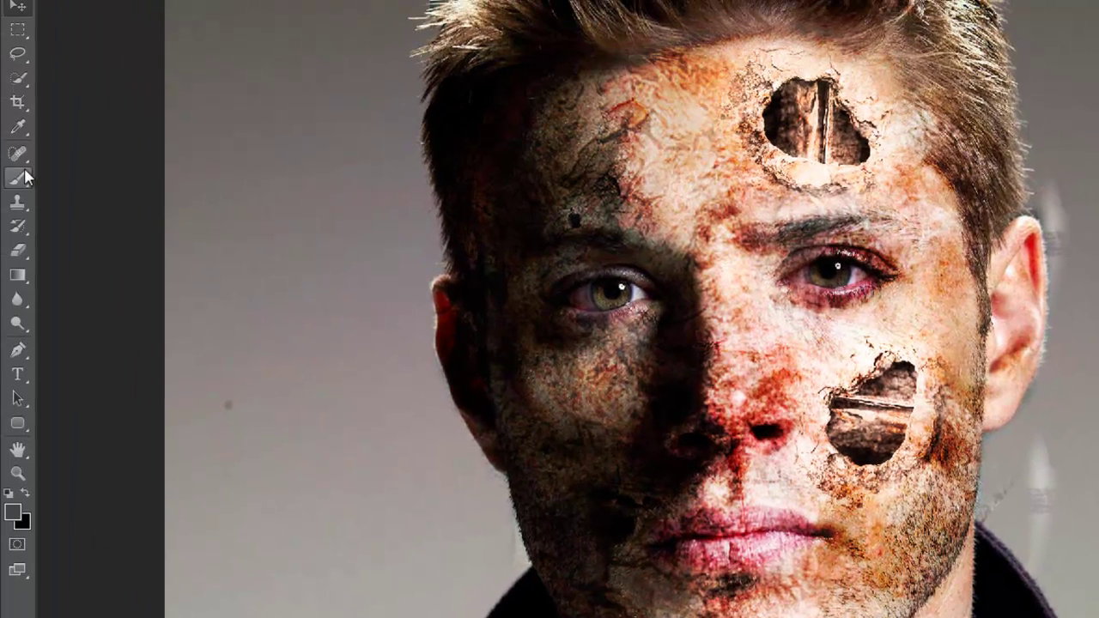
click(17, 177)
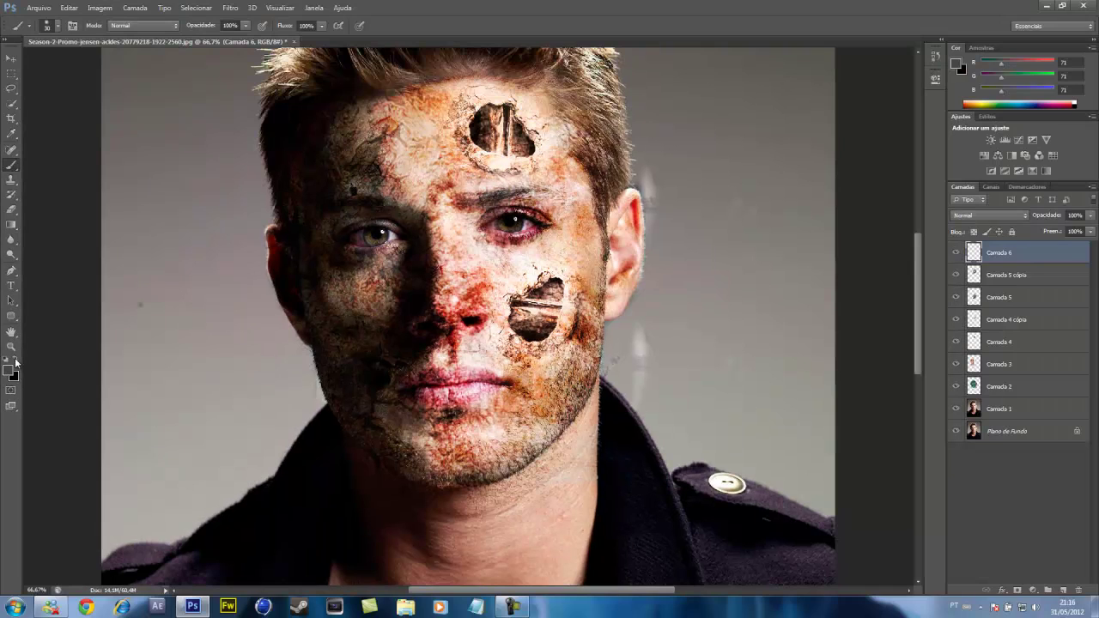
click(16, 360)
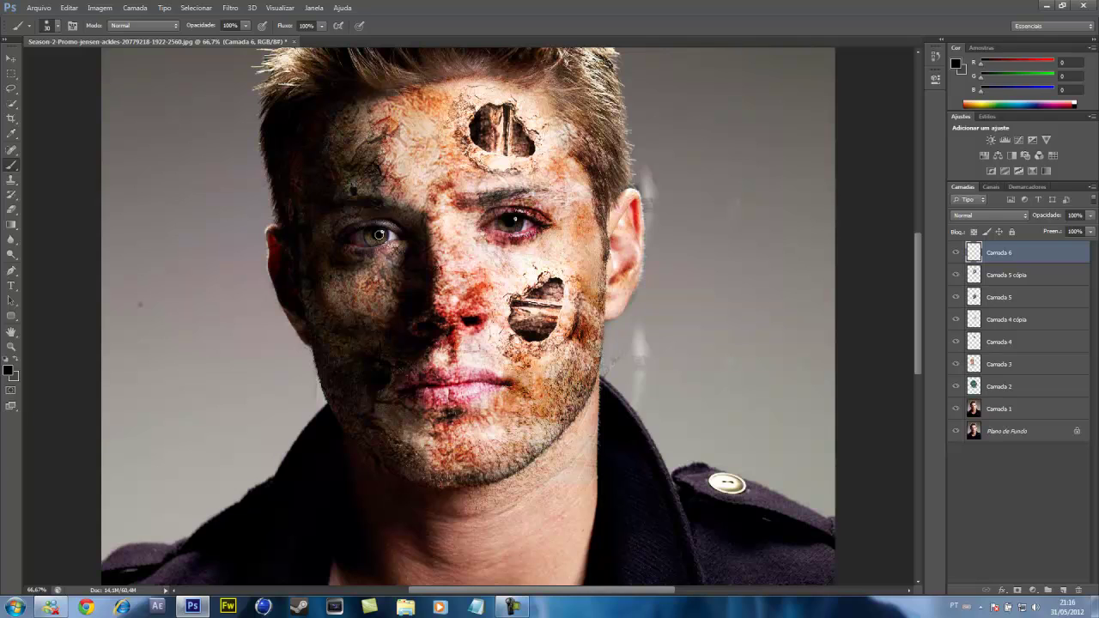
right_click(386, 234)
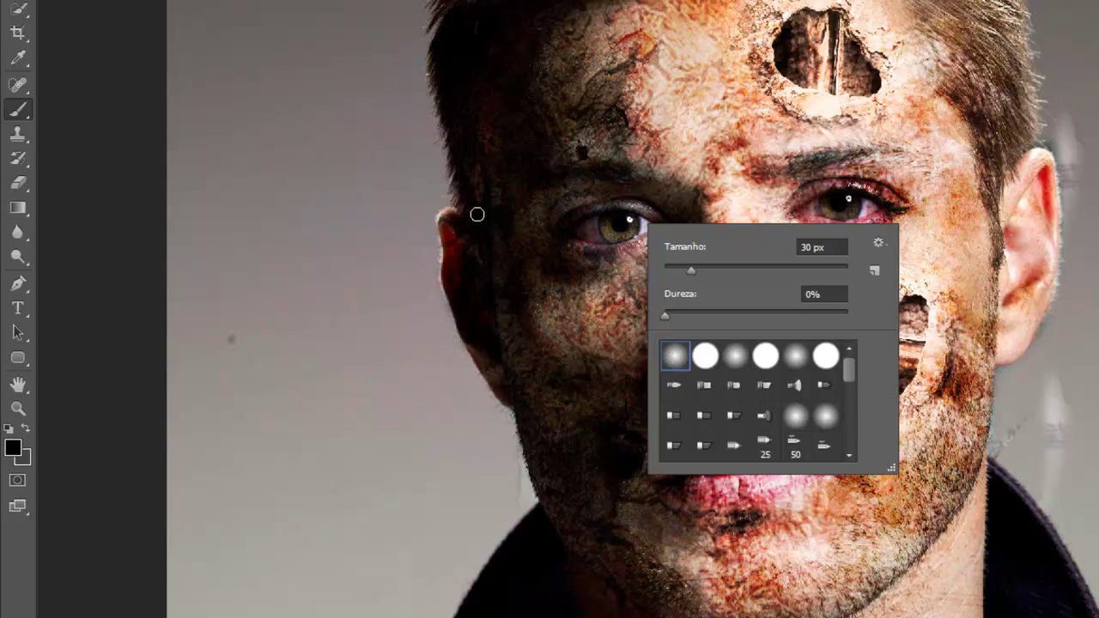
click(821, 248)
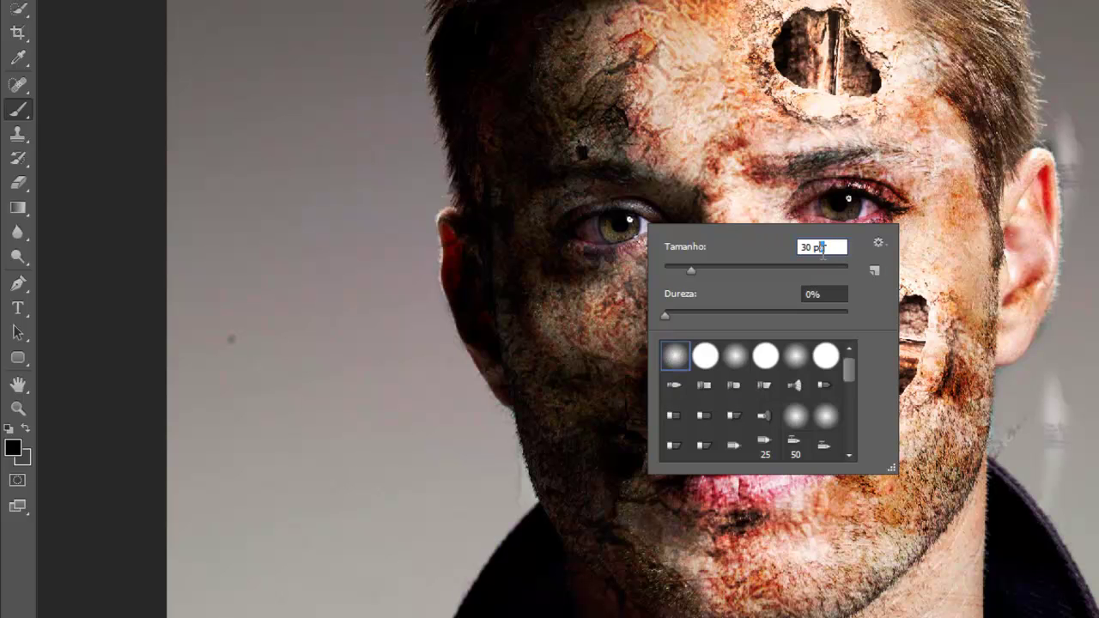
drag(833, 247, 796, 248)
click(839, 247)
drag(836, 247, 798, 258)
click(635, 260)
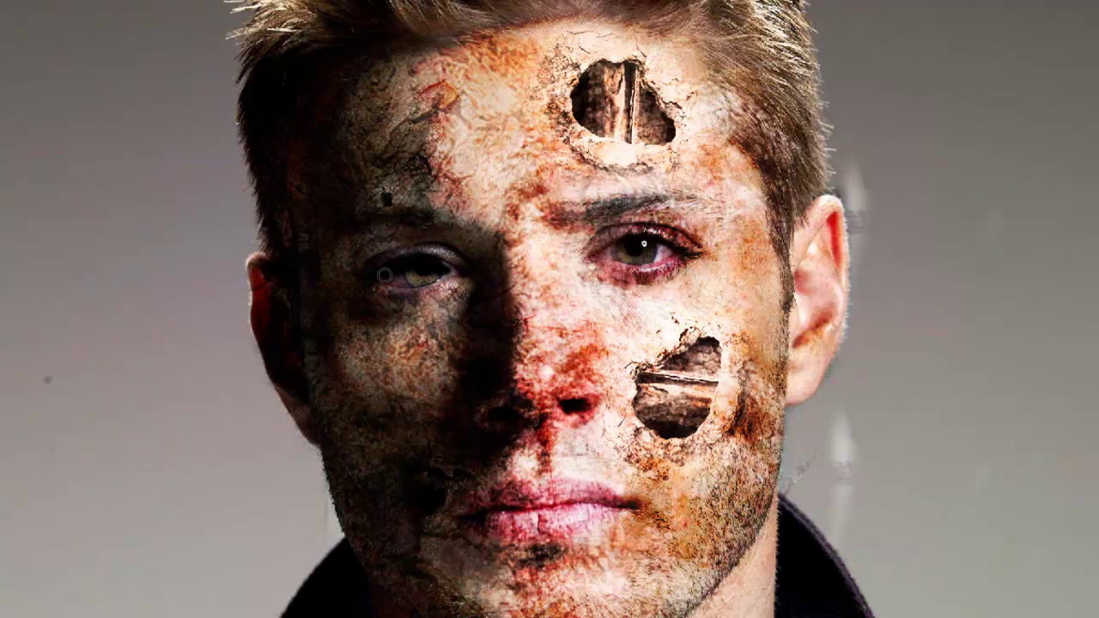
mouse_move(385, 274)
mouse_down()
mouse_move(449, 271)
mouse_move(411, 273)
mouse_move(444, 270)
mouse_up()
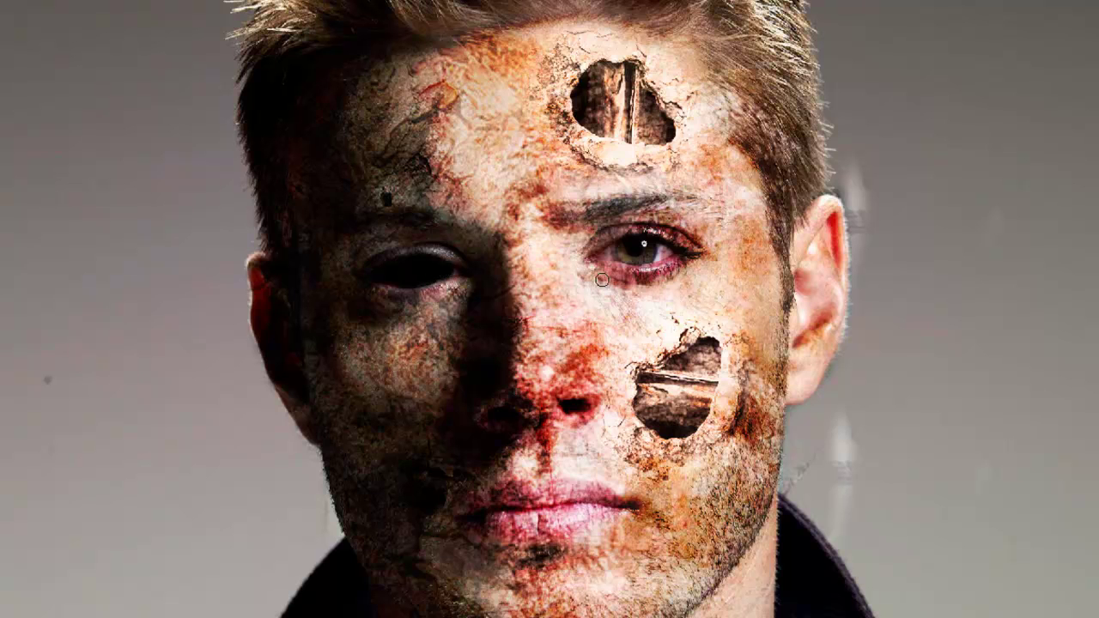
mouse_move(683, 252)
mouse_down()
mouse_move(639, 242)
mouse_move(607, 252)
mouse_move(664, 253)
mouse_move(651, 255)
mouse_up()
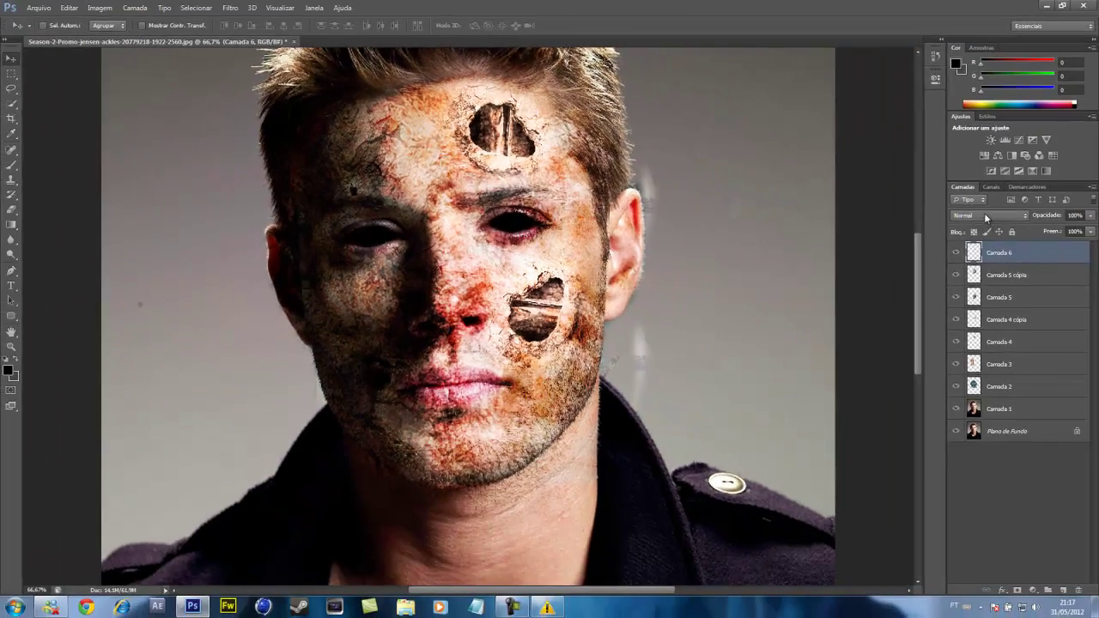
Step: Set the blend mode of the black eye layer, Camada 6, to Sobrepor
click(986, 216)
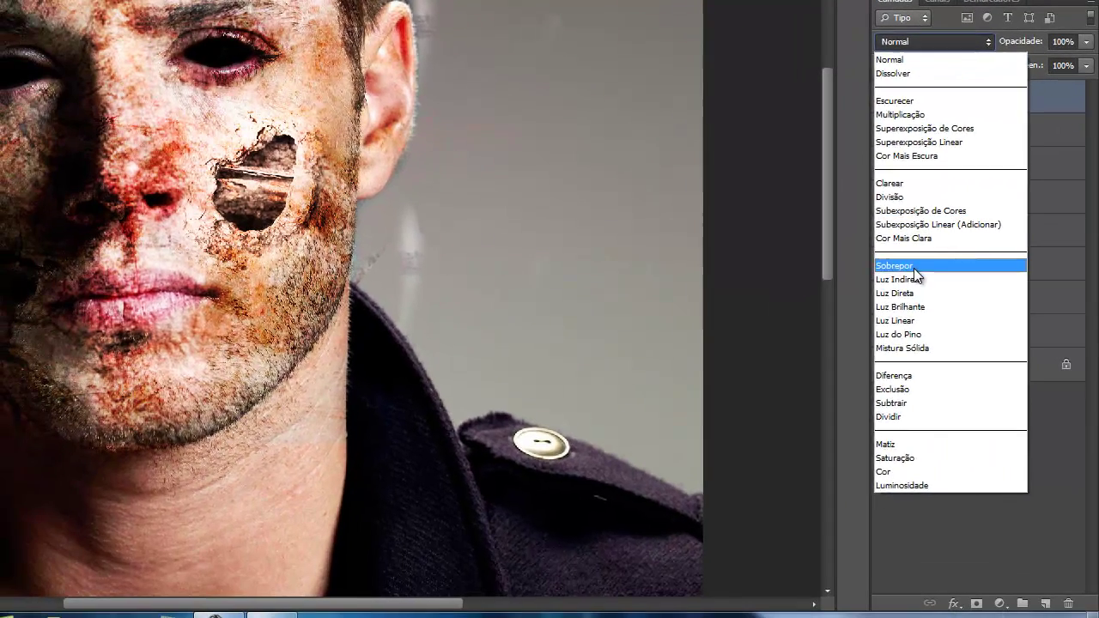
click(915, 273)
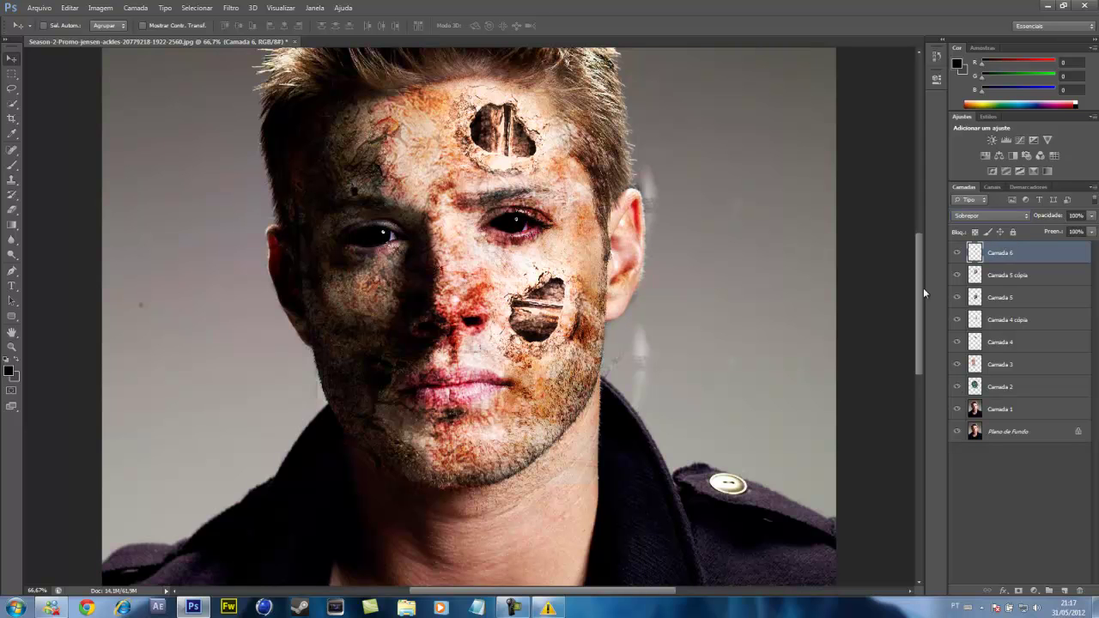
drag(918, 297, 919, 292)
Step: Fill a new top layer with the merged image through Apply Image (Mesclado, Multiplicação, 100%) and desaturate it
click(1064, 592)
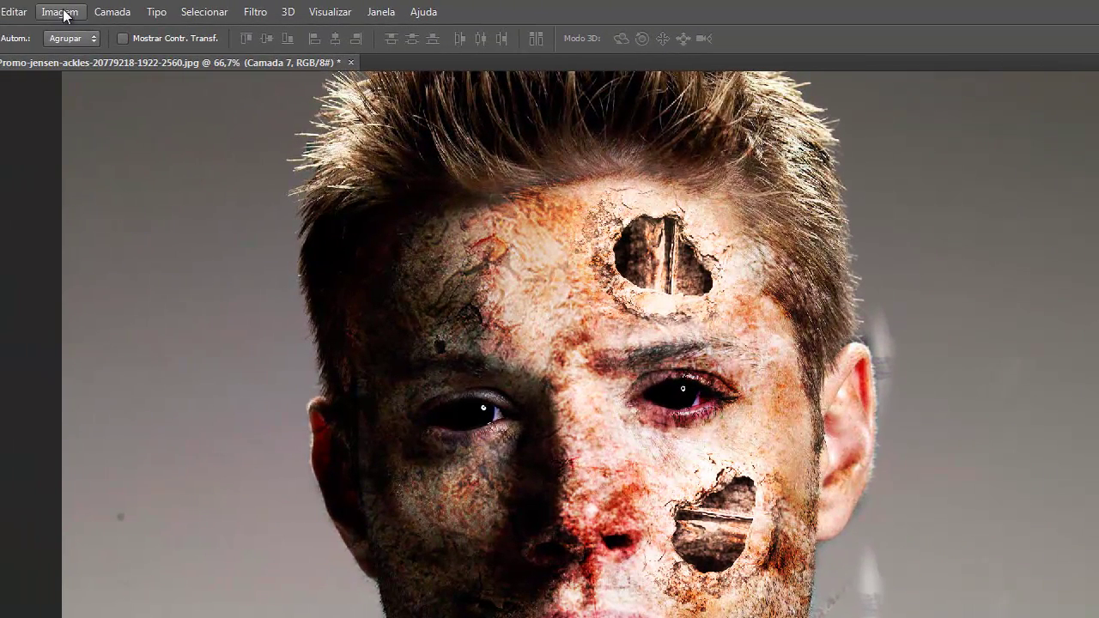
click(5, 11)
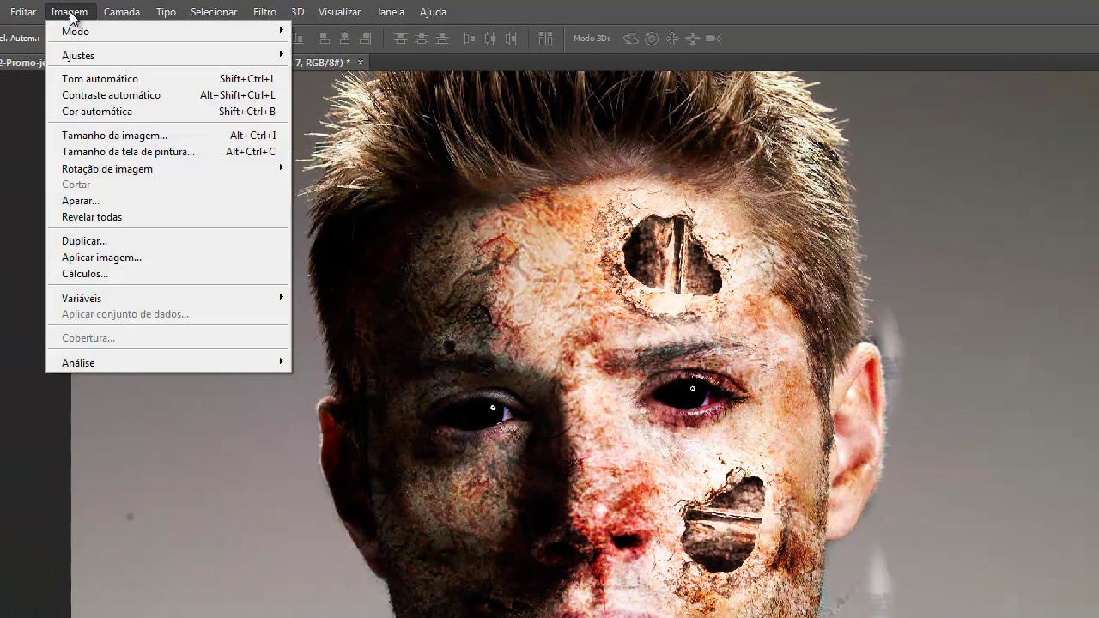
click(141, 258)
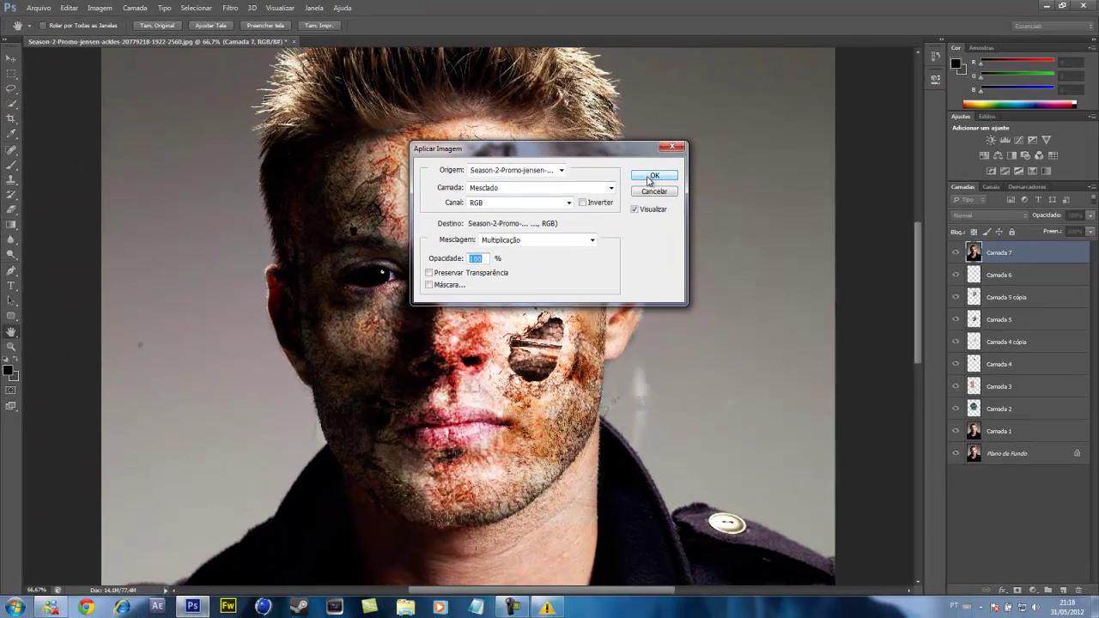
click(895, 264)
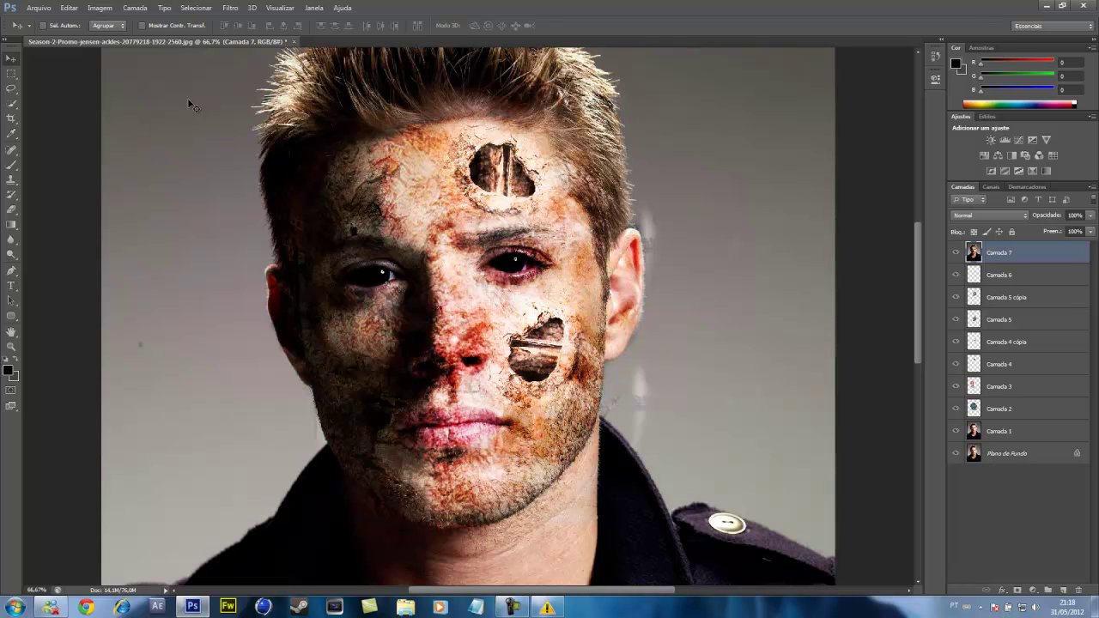
key(ctrl+shift+u)
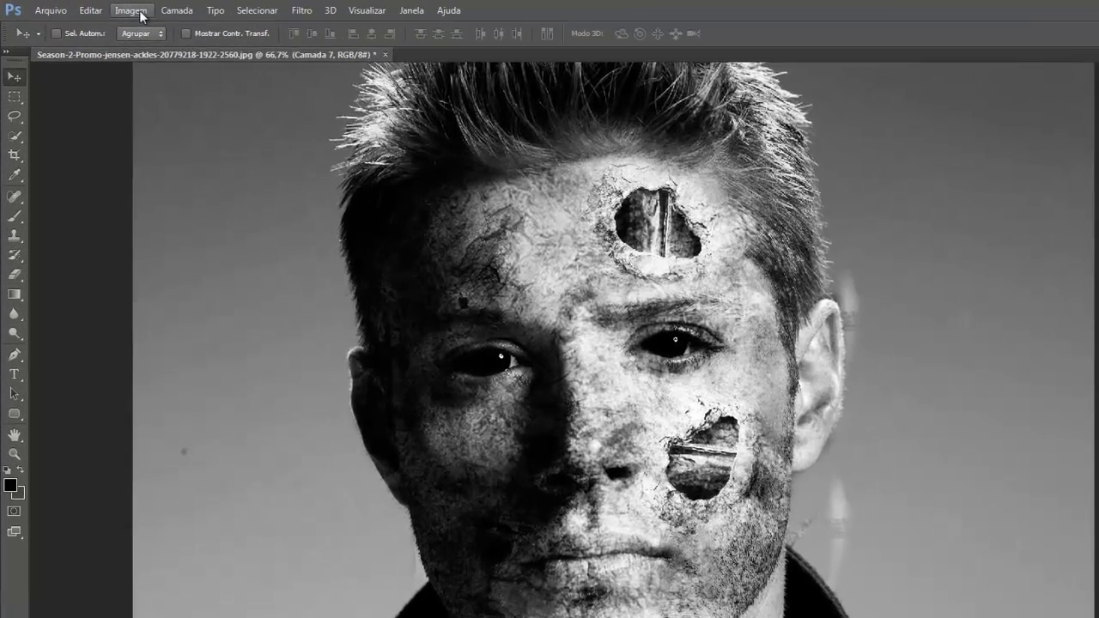
Step: Apply an Exposure adjustment of +0,36 to the desaturated Camada 7
click(101, 9)
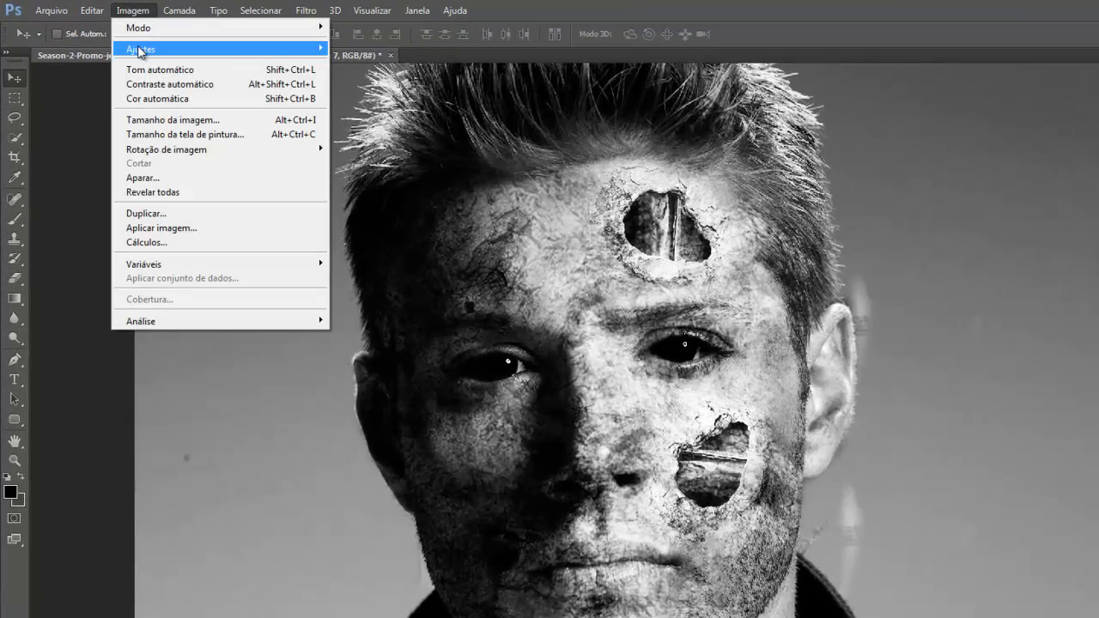
mouse_move(139, 49)
click(370, 91)
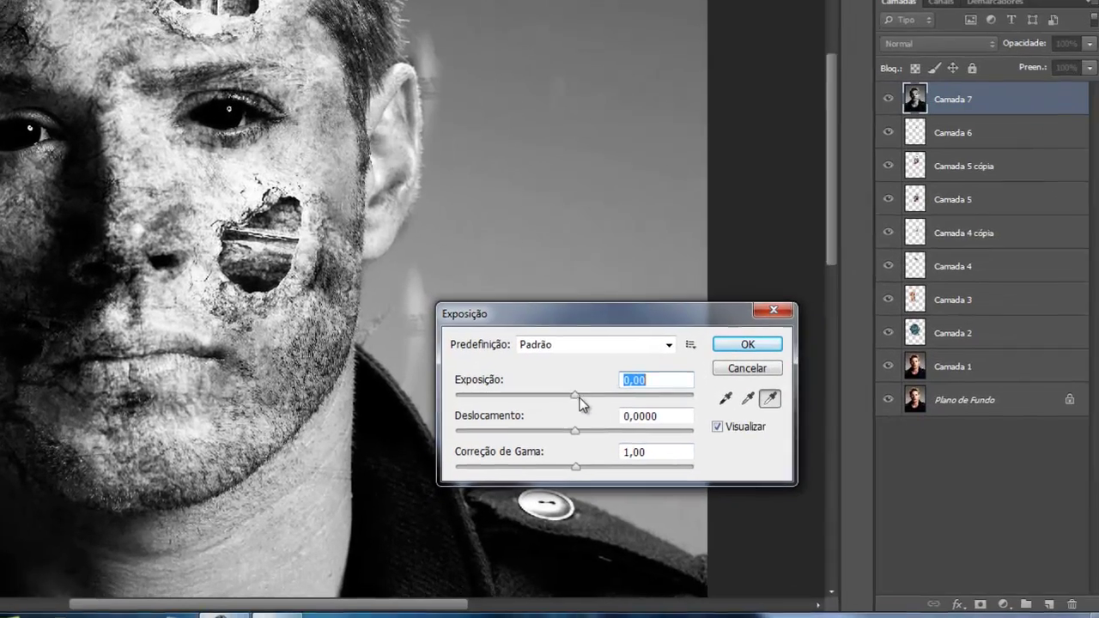
drag(863, 502, 866, 501)
drag(571, 394, 577, 394)
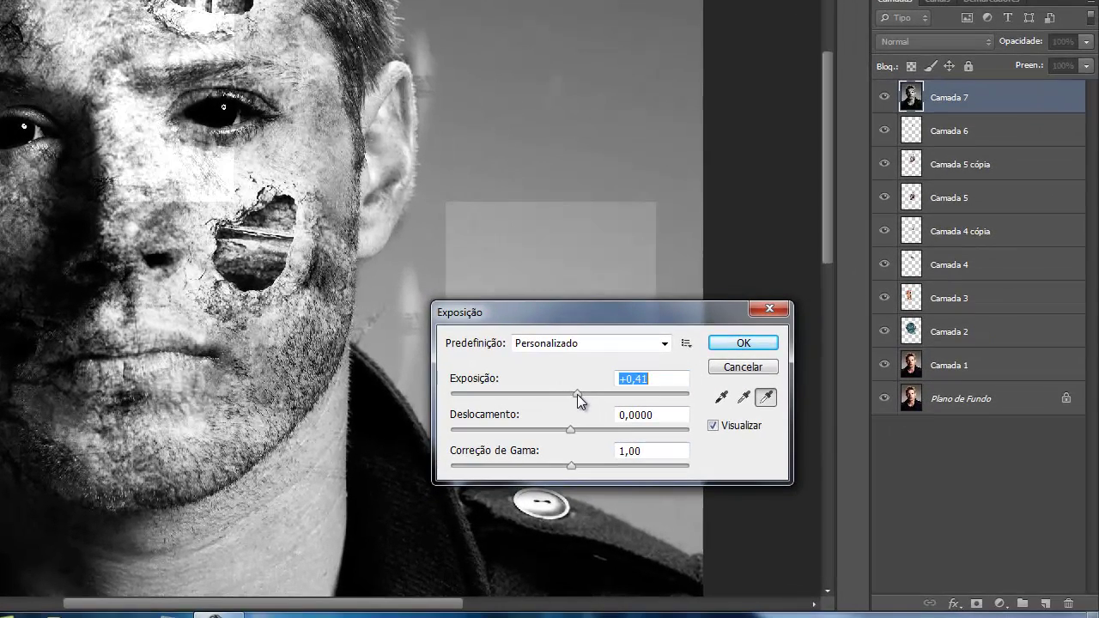
drag(577, 394, 576, 394)
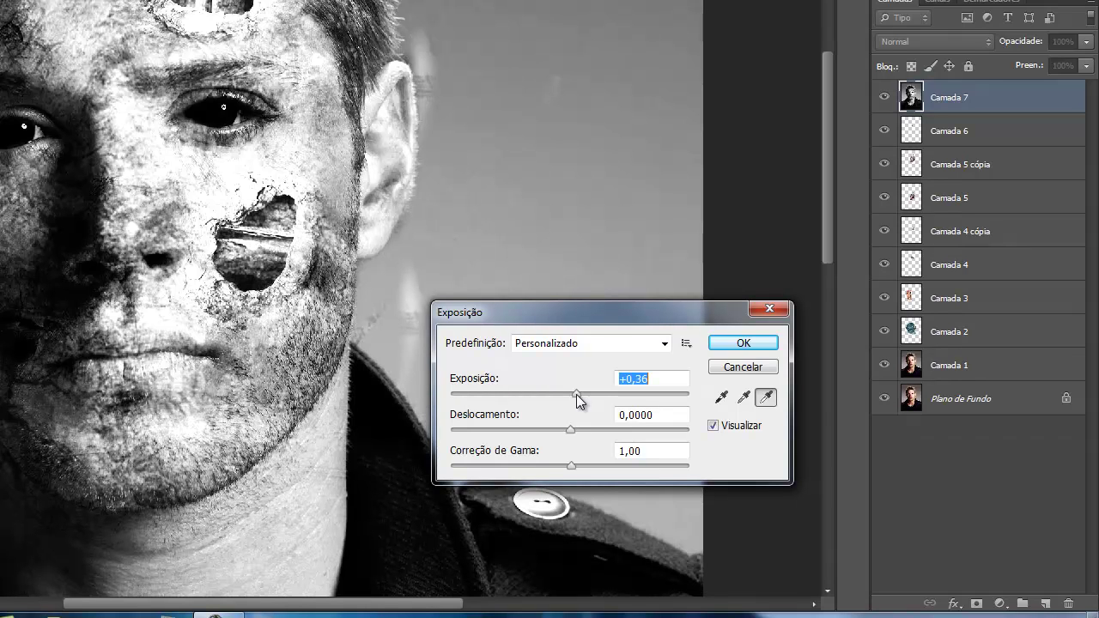
click(736, 345)
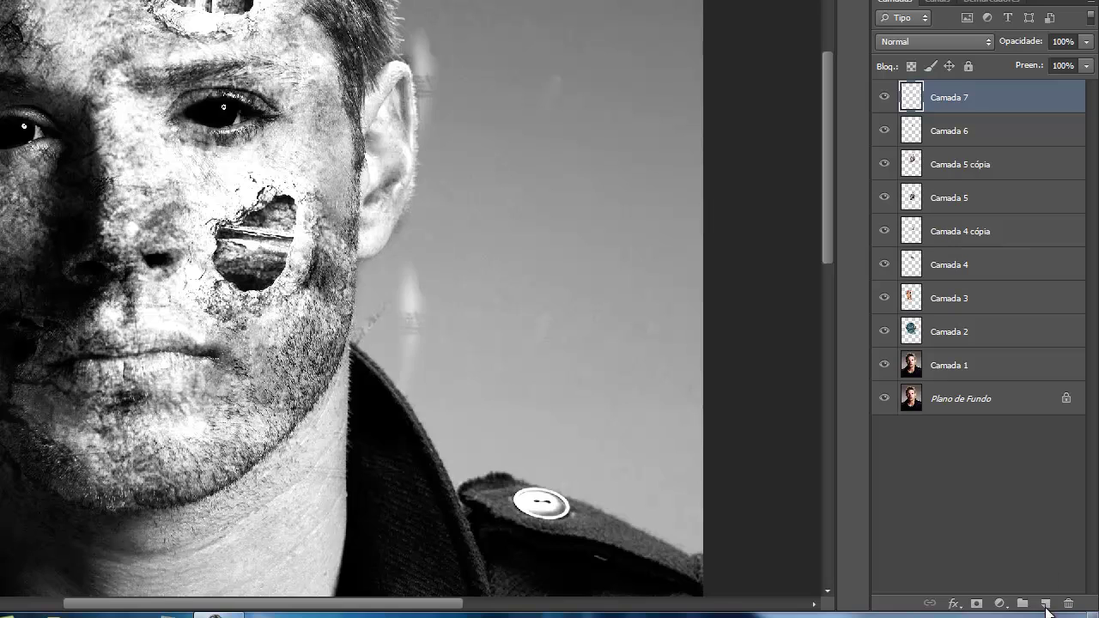
Step: Add an empty layer and a Curves adjustment on top, and lower the highlight endpoint of the blue curve
click(1044, 604)
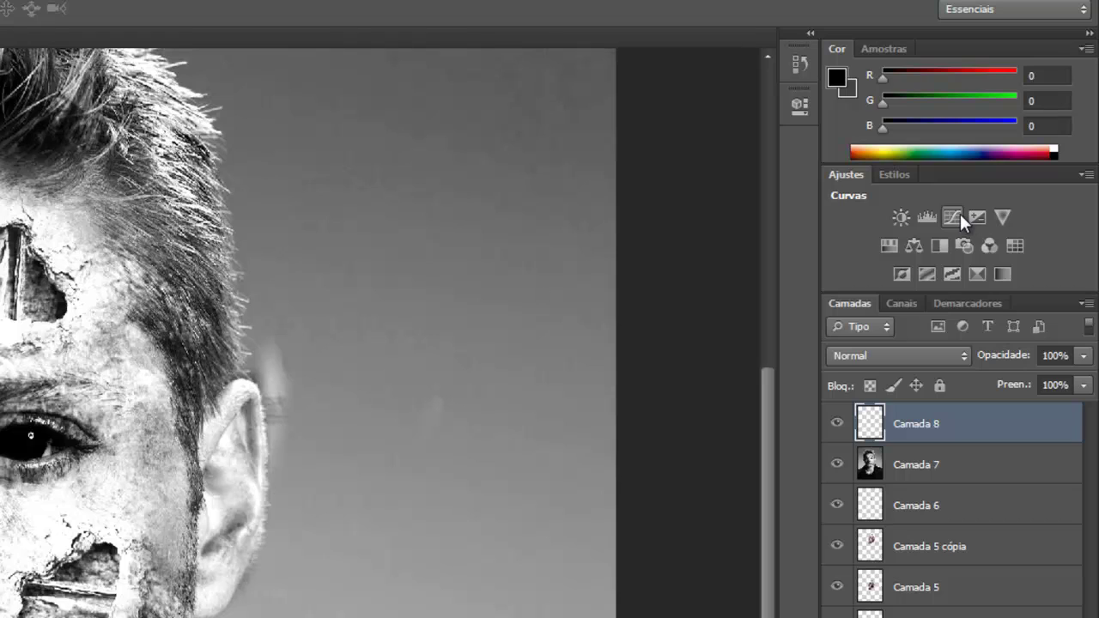
click(954, 217)
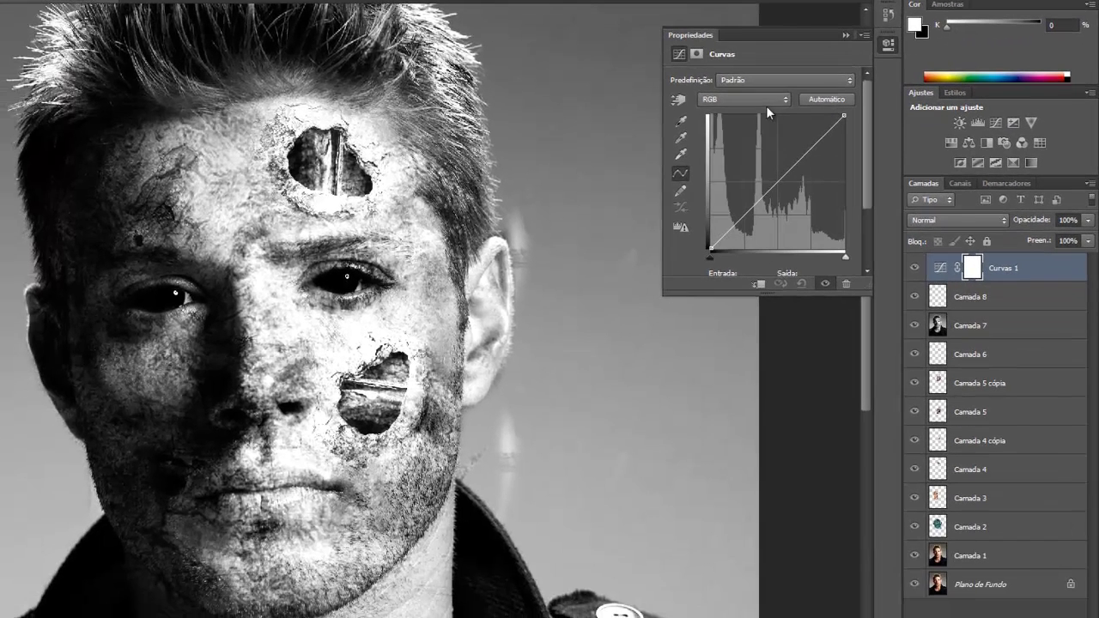
click(766, 102)
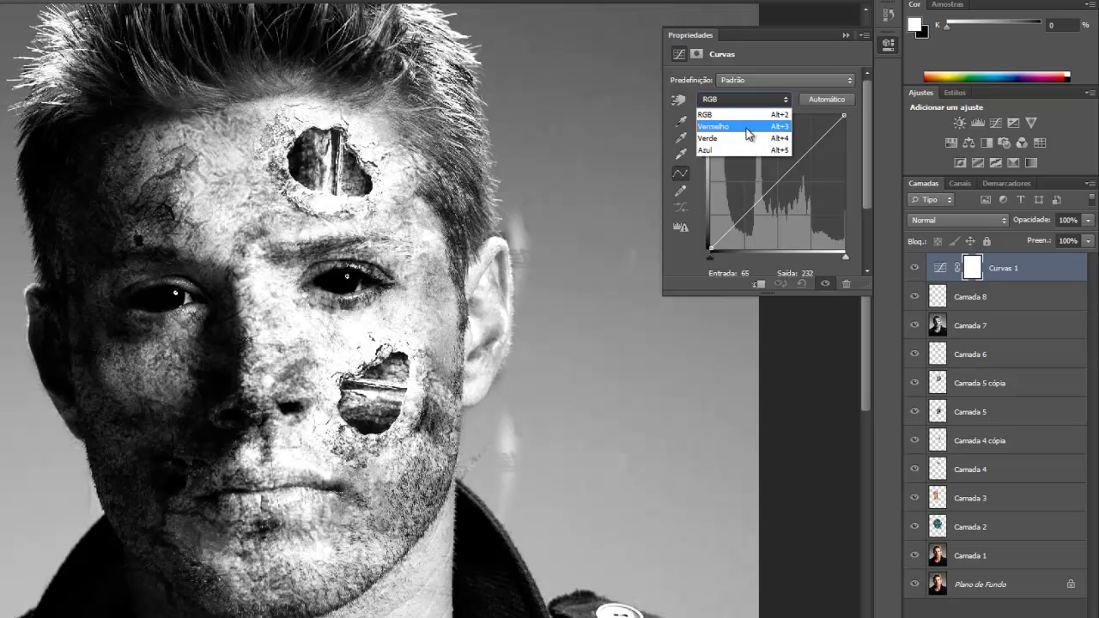
click(744, 150)
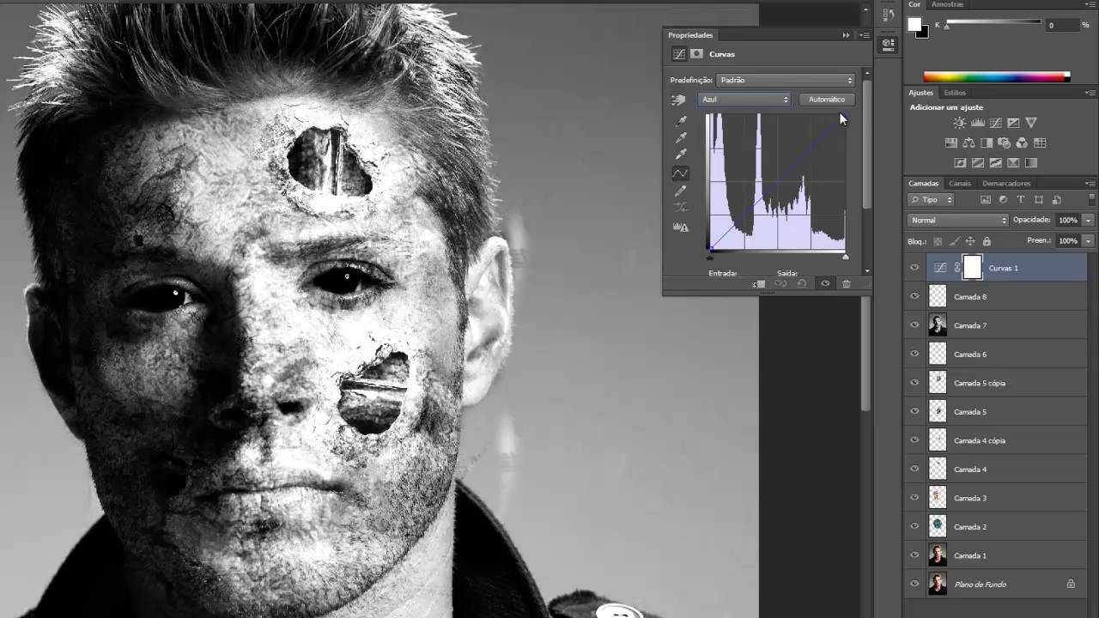
drag(843, 116, 845, 148)
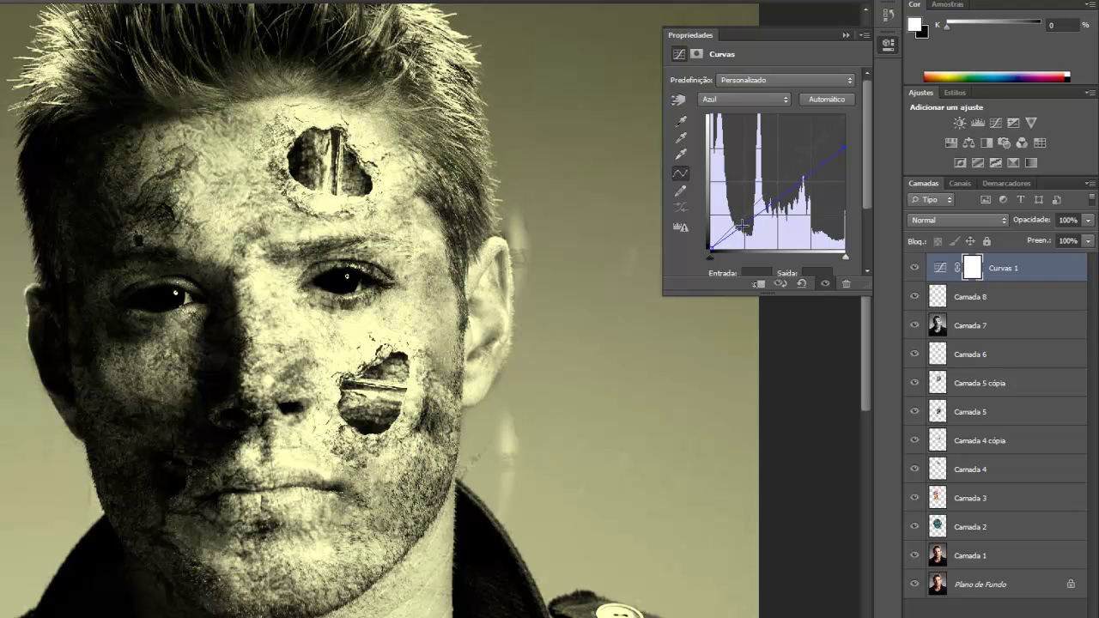
Step: Add a shadow point and a highlight point to the blue curve, raising the shadows slightly
drag(740, 224, 742, 227)
click(800, 180)
click(738, 225)
drag(738, 226, 735, 221)
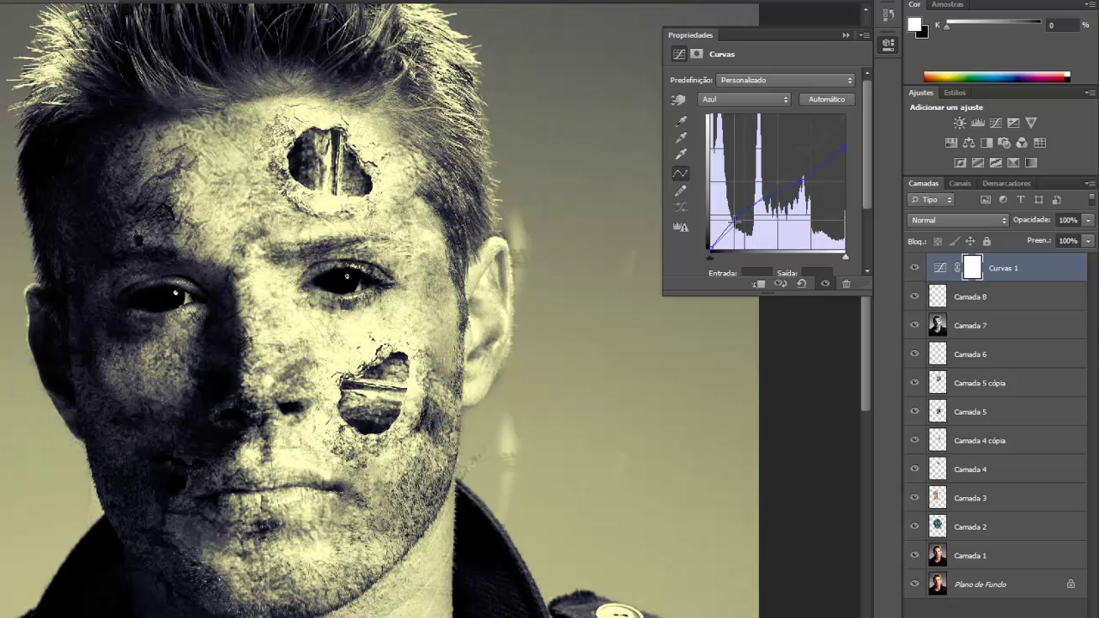
Step: Add a shadow point and a highlight point to the red curve and adjust them slightly to shift the tint
click(745, 100)
click(743, 127)
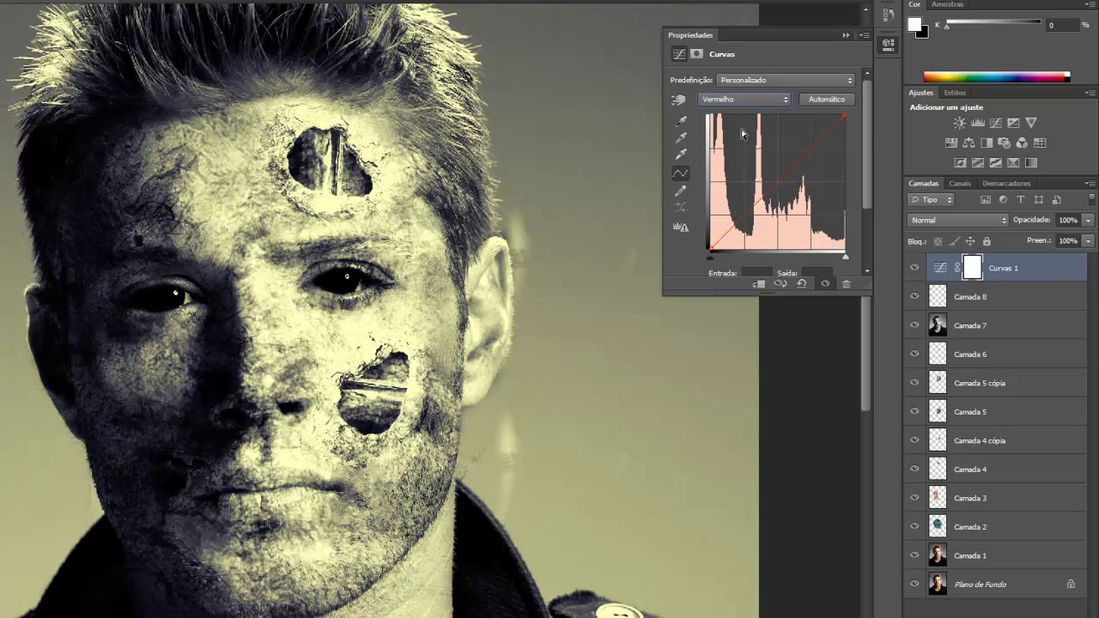
drag(744, 215, 742, 215)
drag(794, 164, 797, 162)
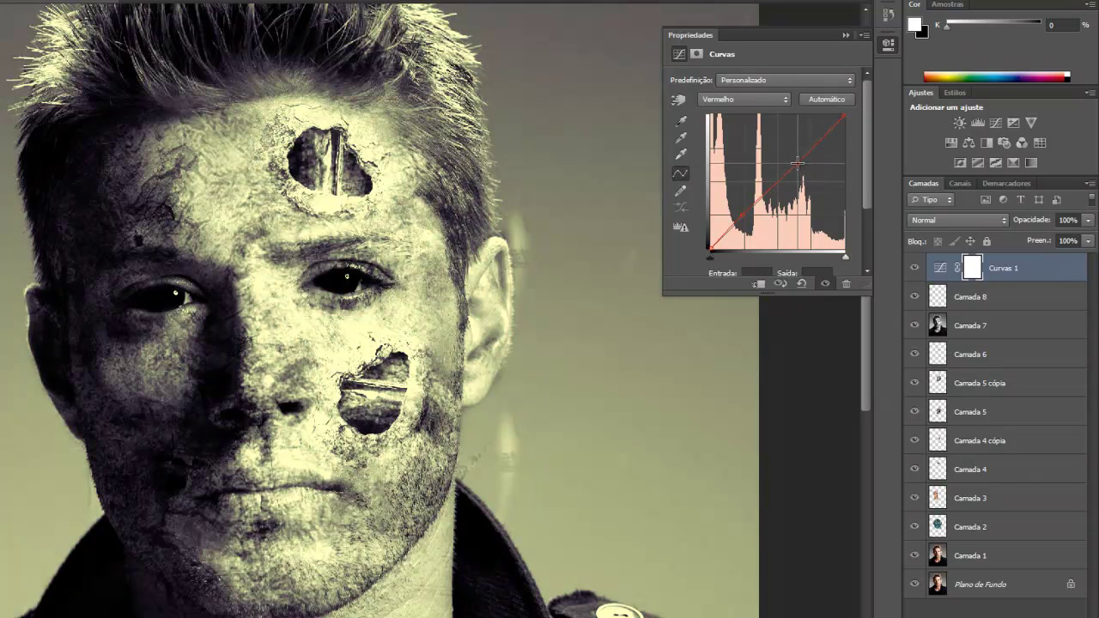
Step: Raise the blue curve's shadow point further, fine-tune its highlight endpoint and close the curve settings
click(743, 99)
click(740, 145)
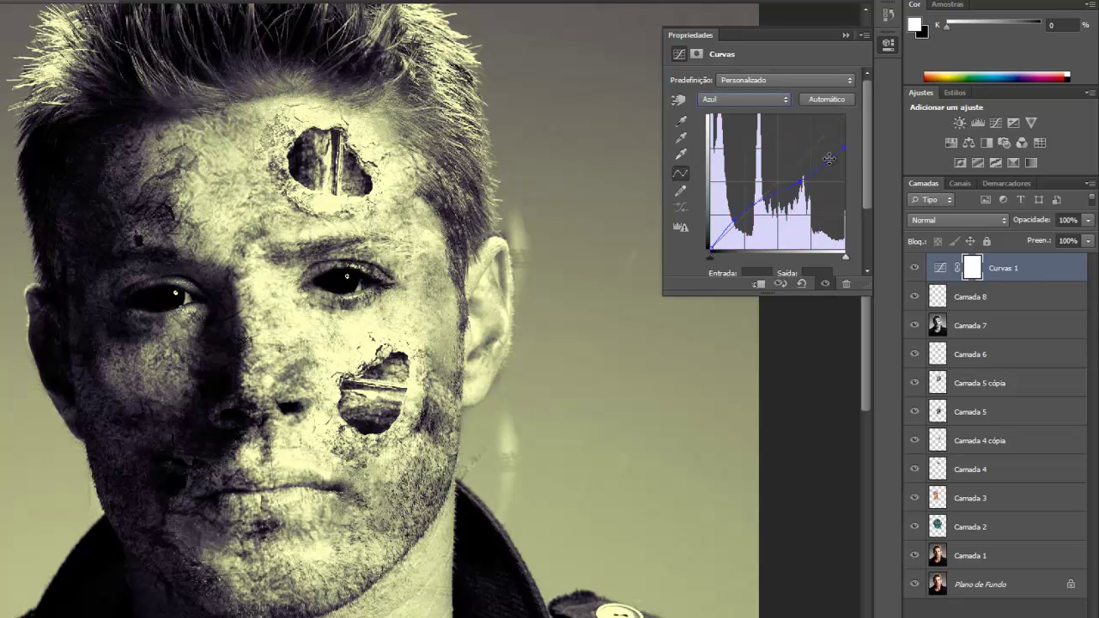
click(735, 217)
drag(734, 219, 736, 210)
mouse_move(846, 147)
mouse_down()
mouse_move(845, 116)
mouse_move(855, 148)
mouse_up()
click(844, 37)
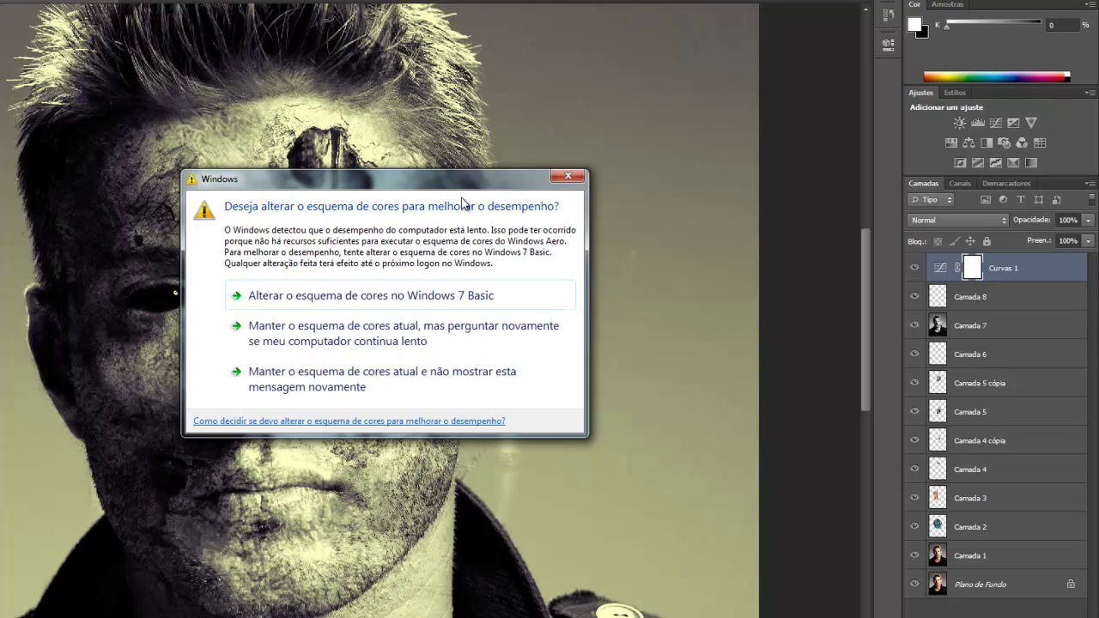
Step: Dismiss the Windows colour-scheme performance prompt without choosing any of its options
drag(461, 188, 639, 353)
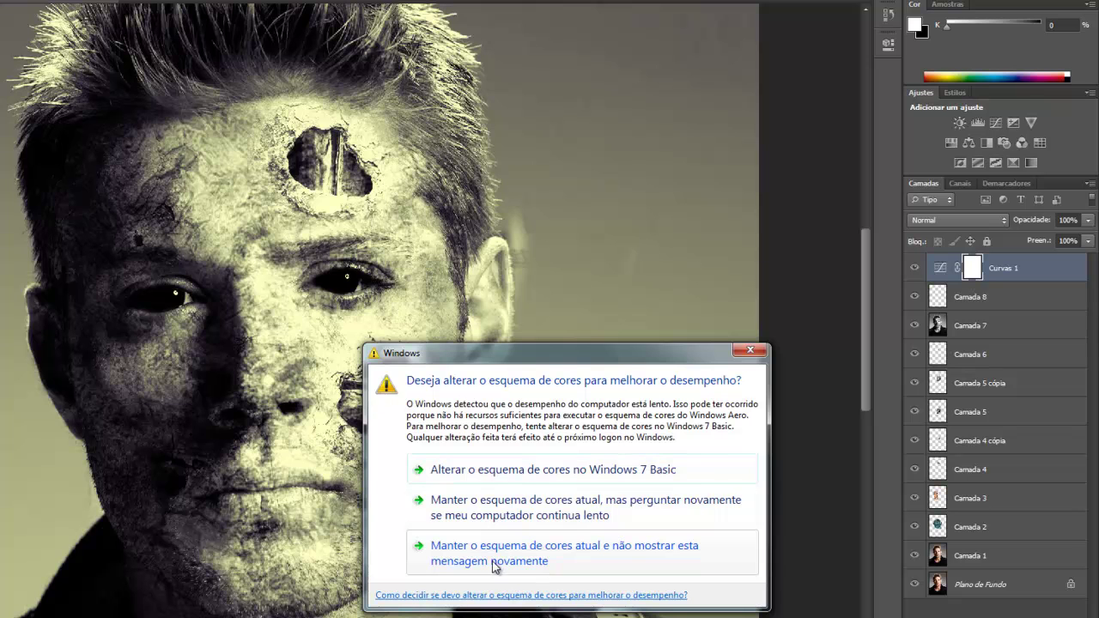
click(753, 351)
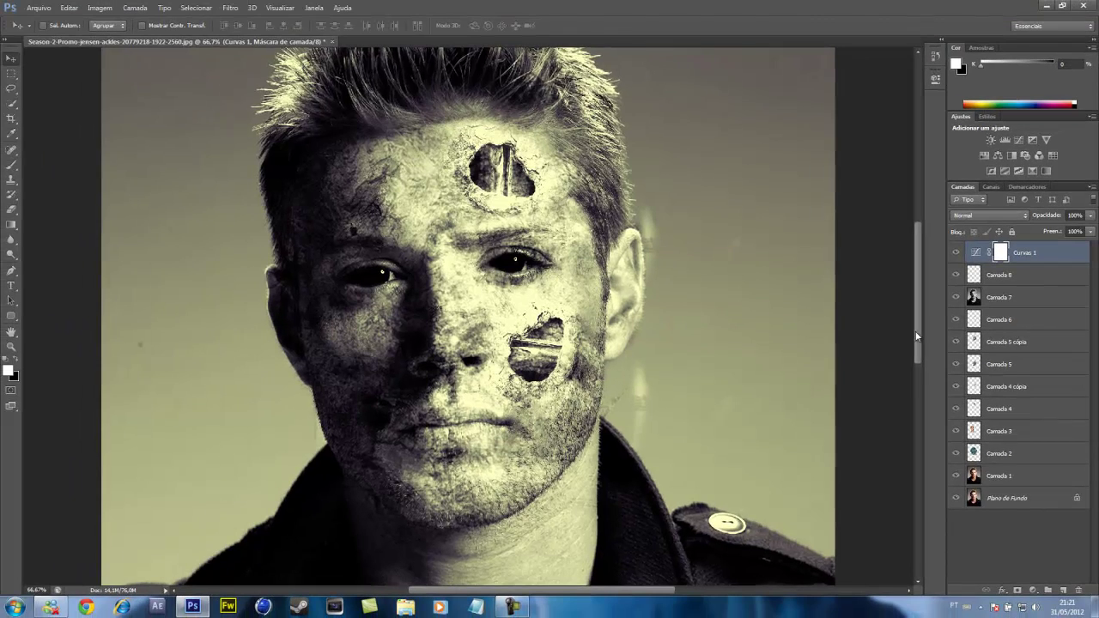
drag(866, 391, 868, 427)
drag(921, 381, 719, 374)
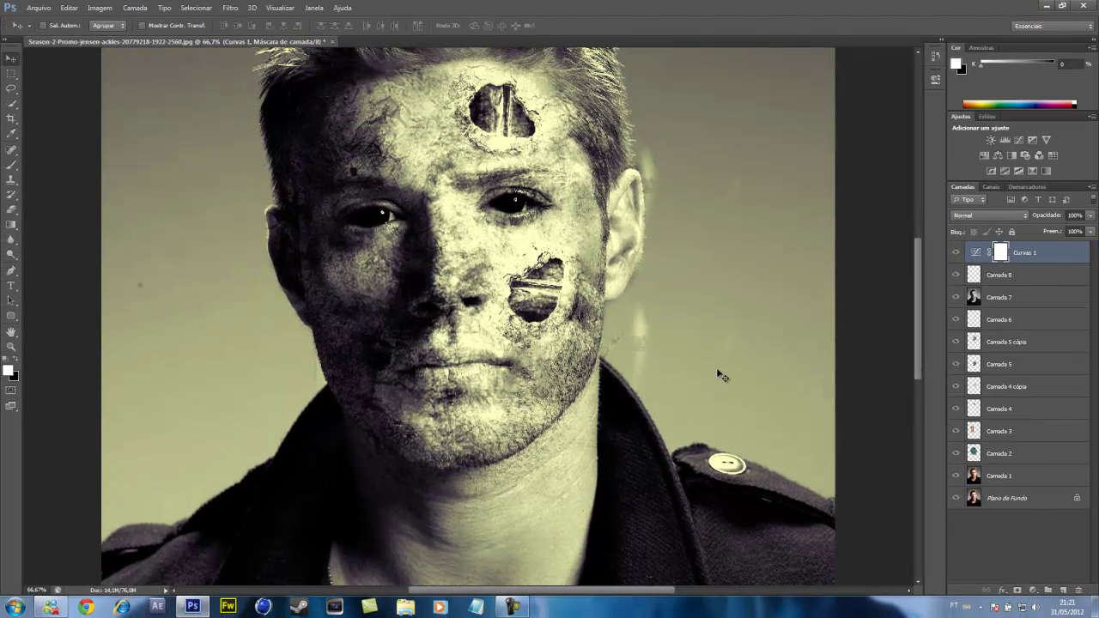
key(ctrl+minus)
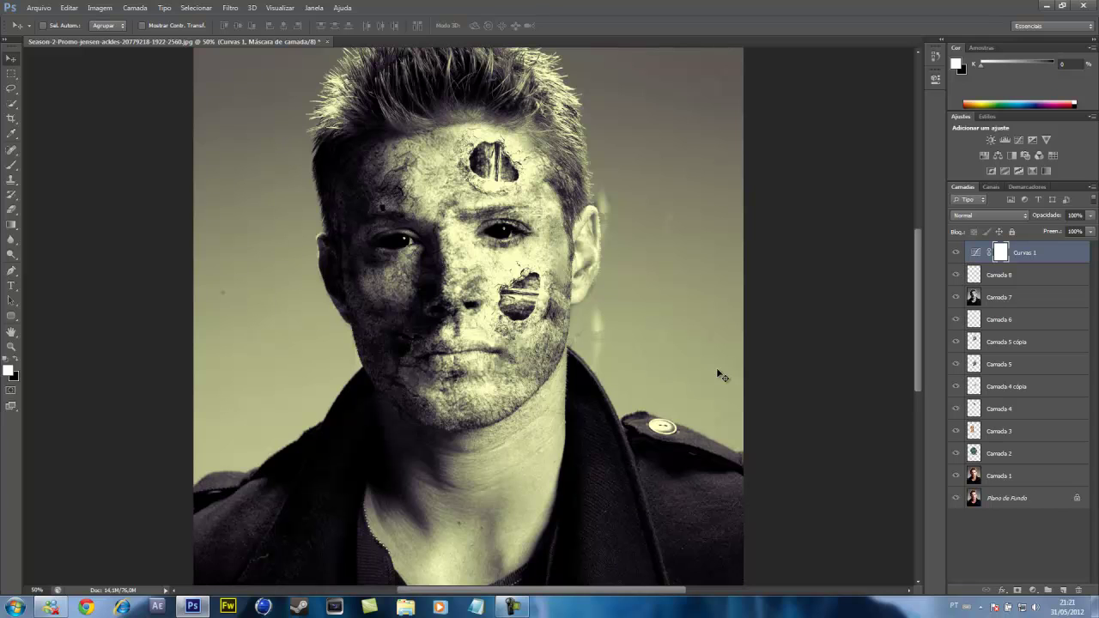
scroll(729, 386, up, 2)
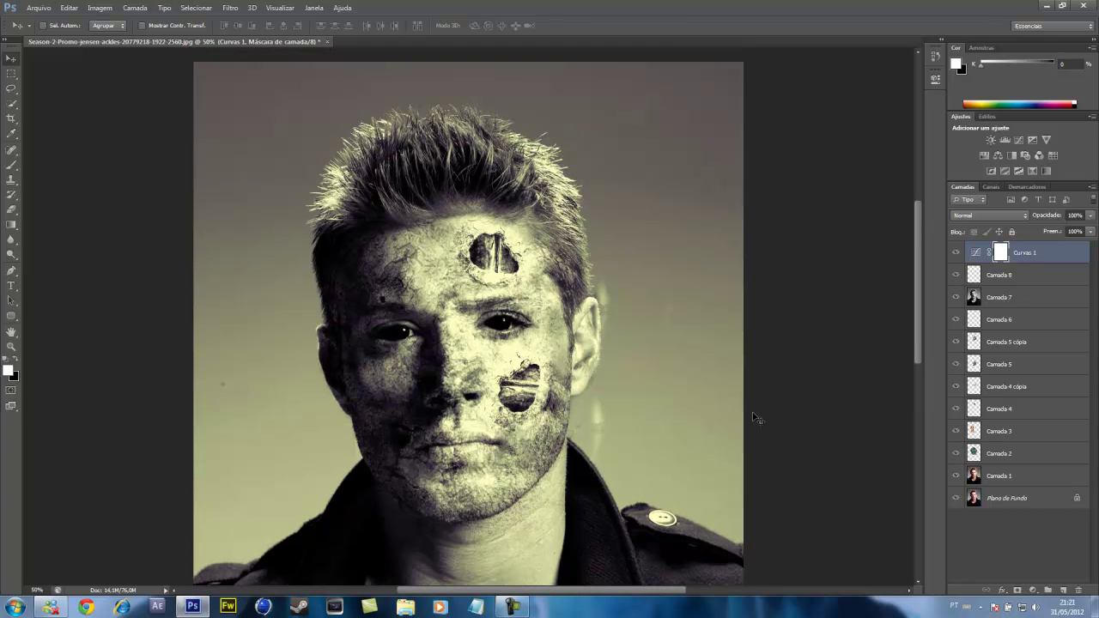
scroll(735, 392, down, 2)
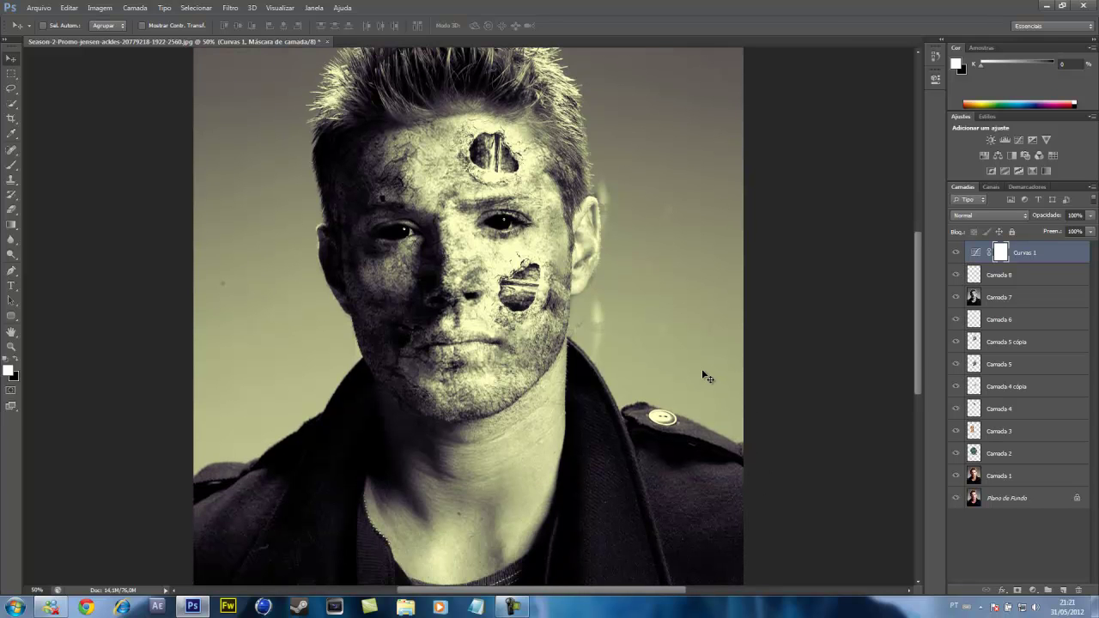